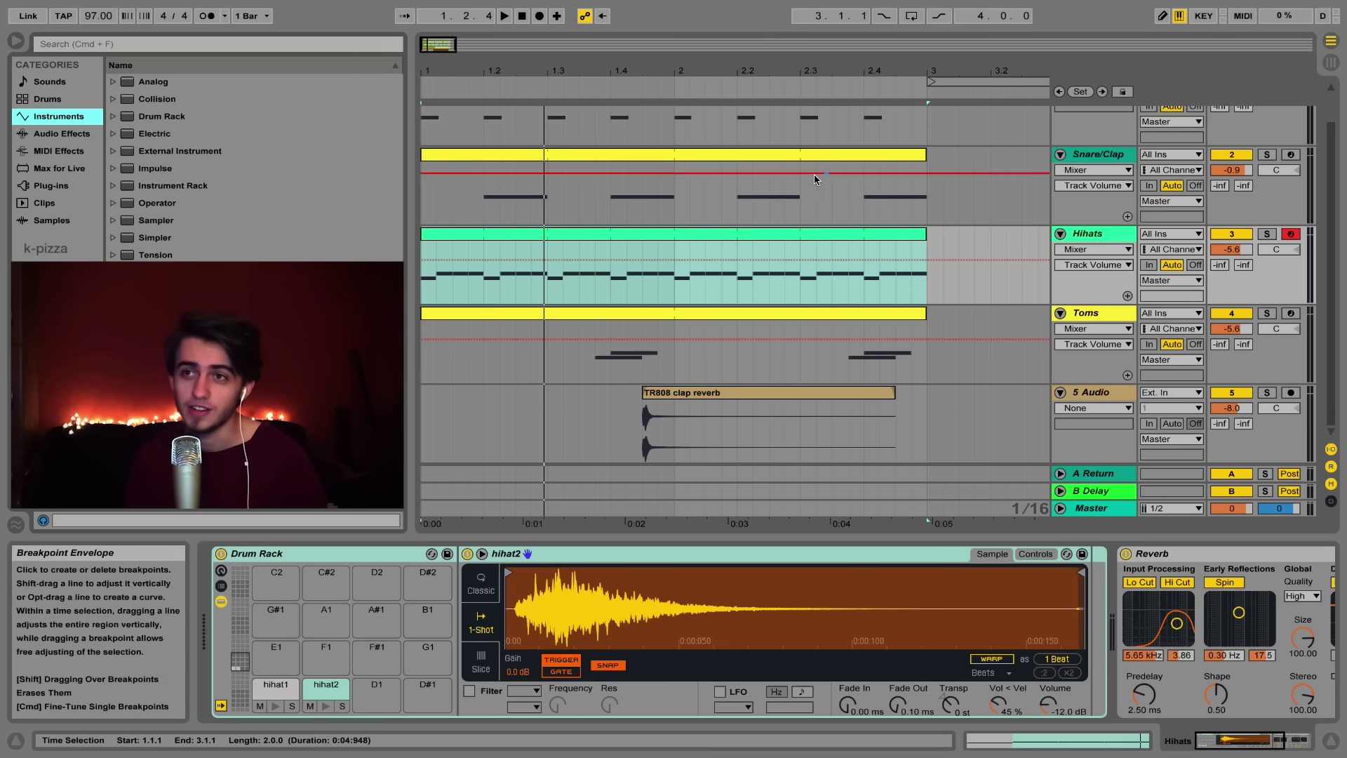
Step: Preview the finished loop, then start a new empty Live Set in Arrangement View
key("space")
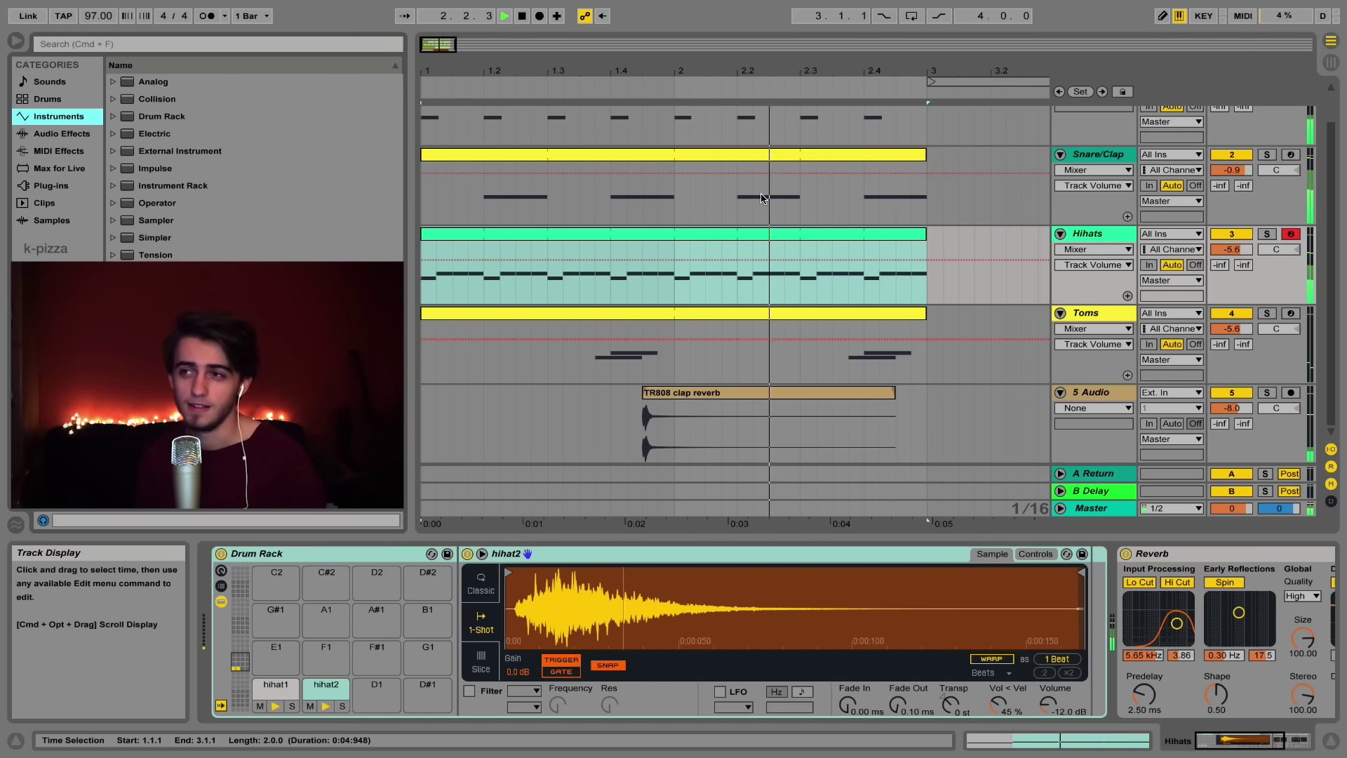
key("space")
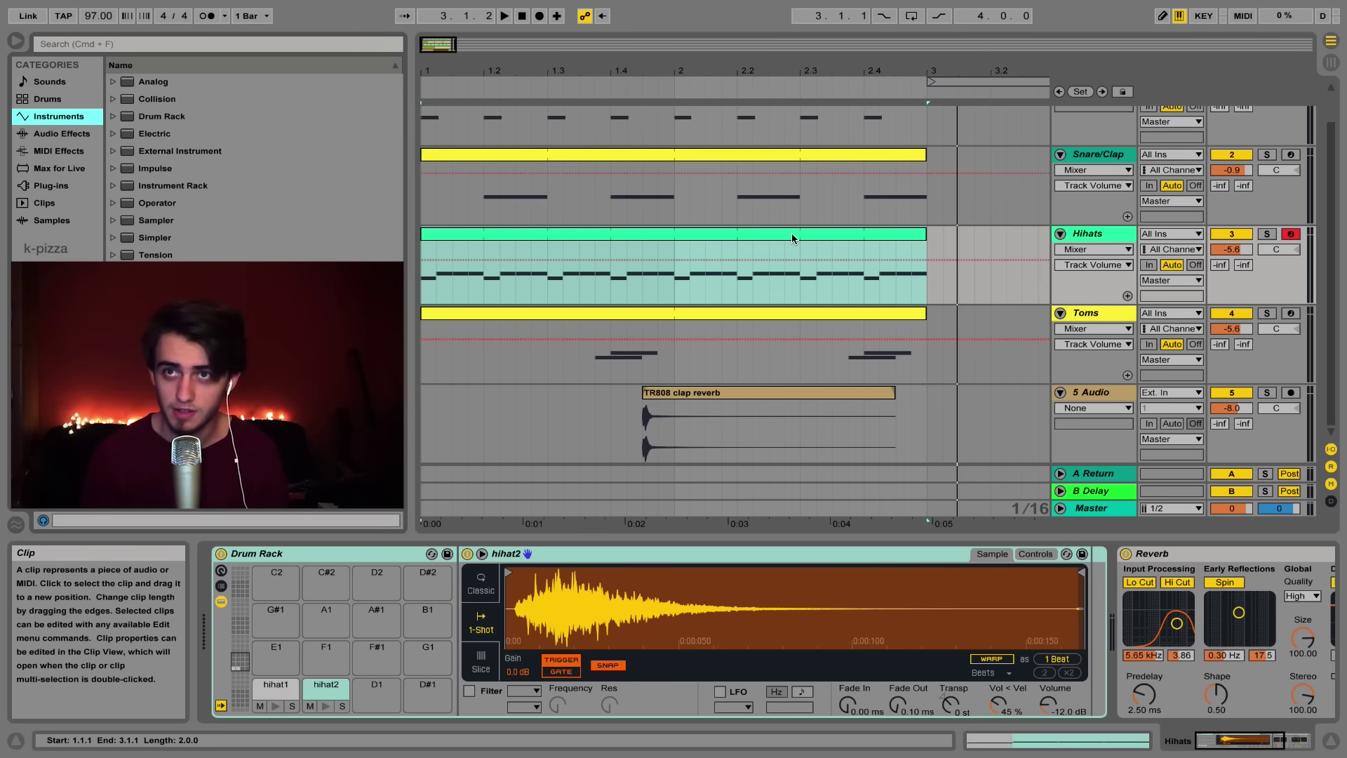
mouse_move(124, 6)
left_click(78, 8)
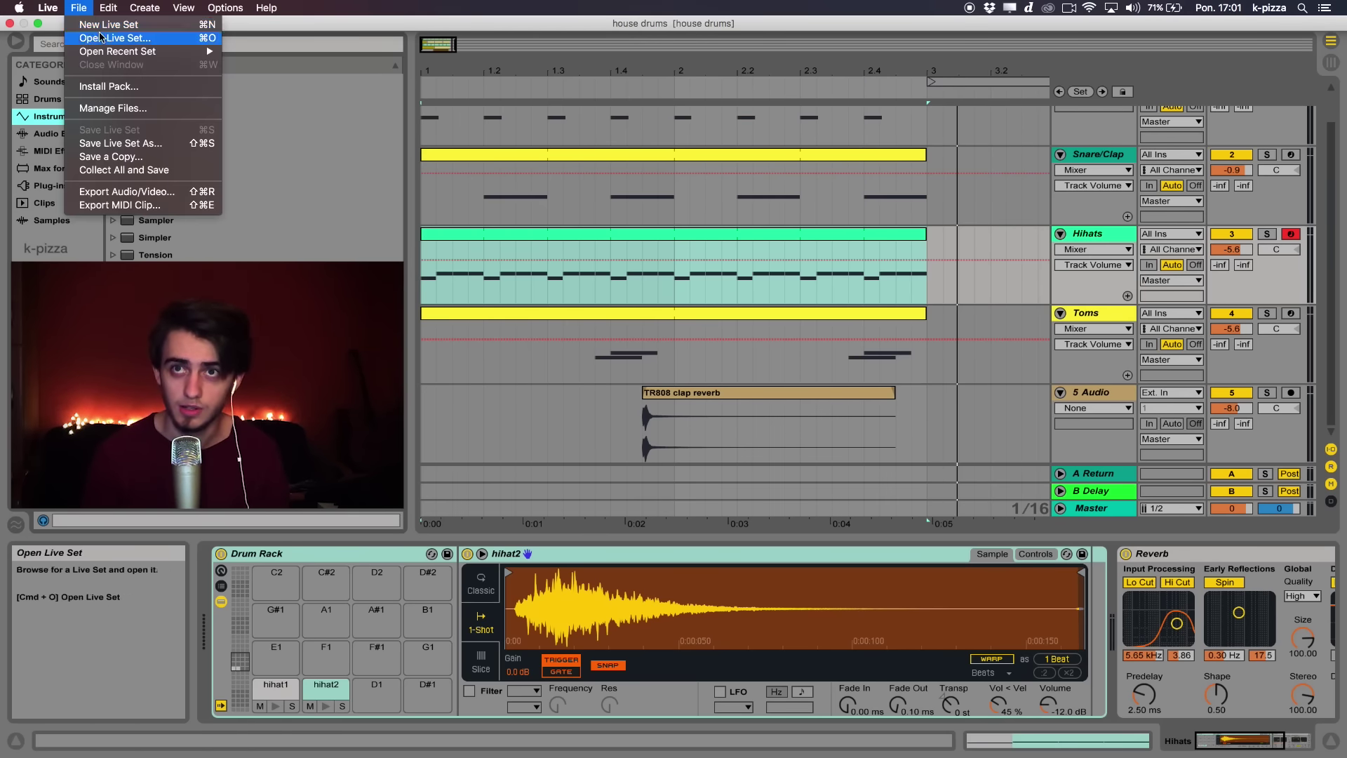
left_click(102, 25)
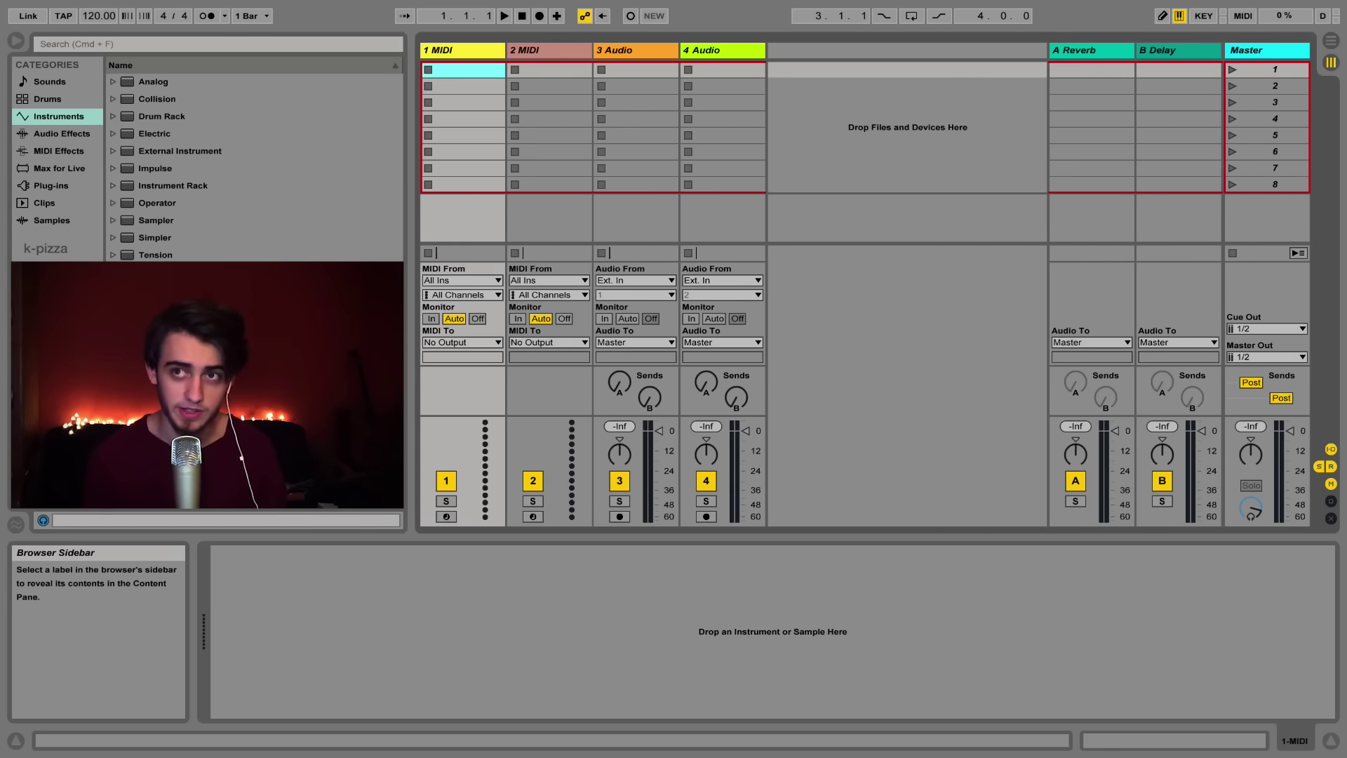
key("Tab")
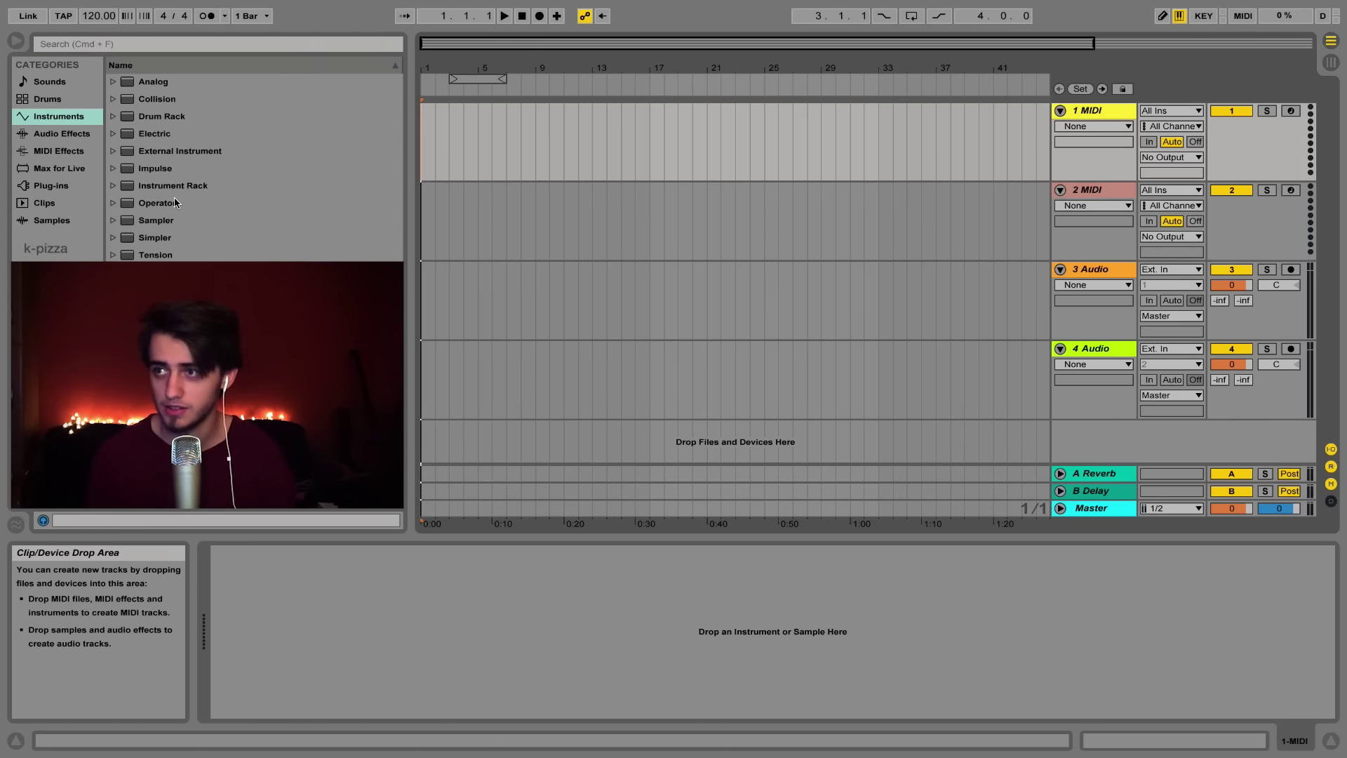
Step: Delete the 3 Audio and 4 Audio tracks
left_click(1079, 274)
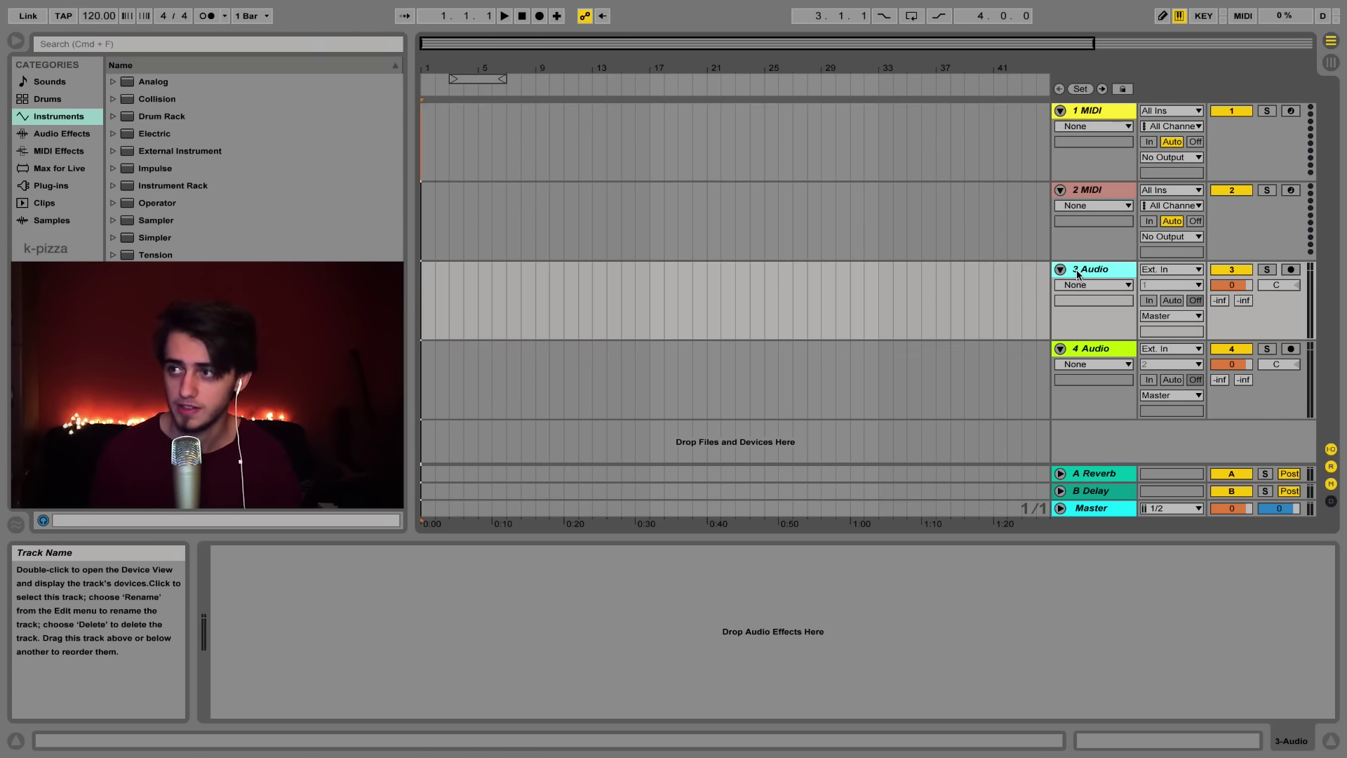
left_click(1078, 349)
key("Delete")
key("Delete")
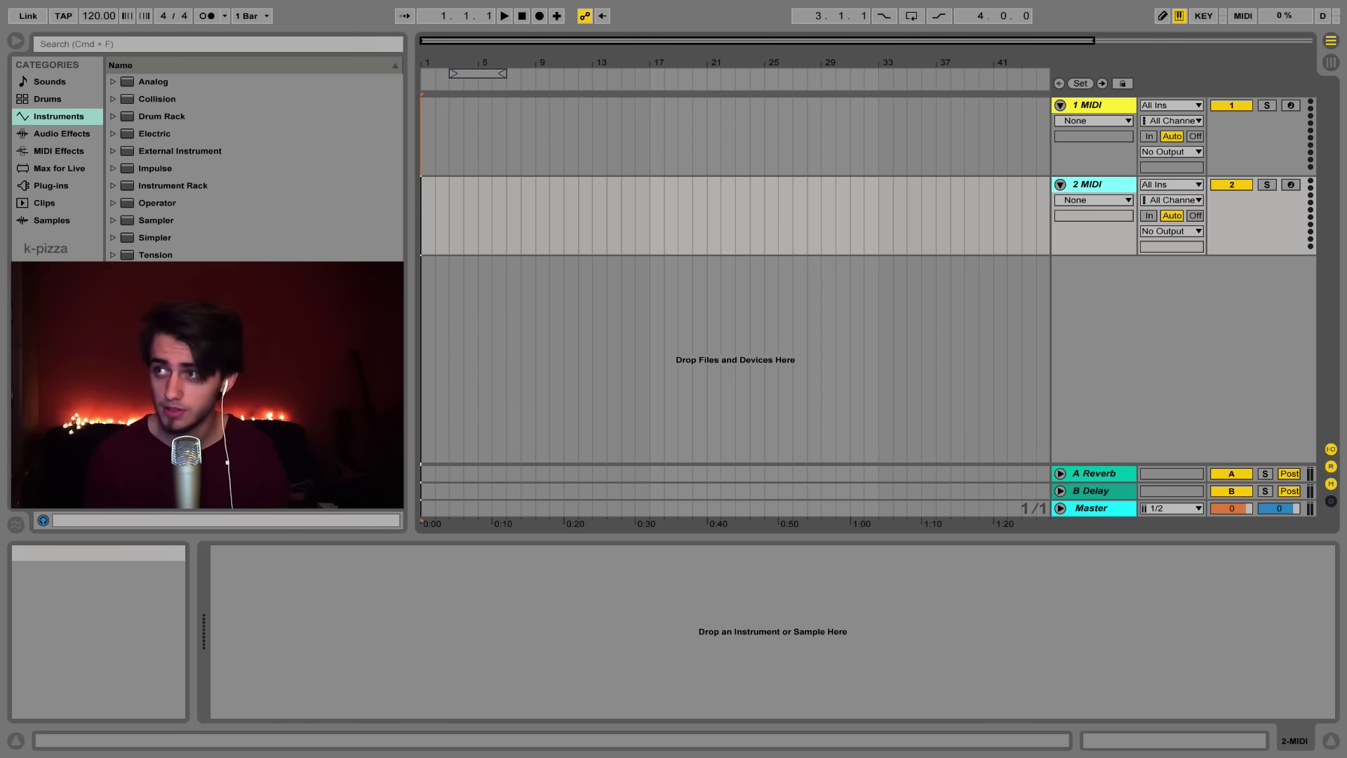
Step: Load the kick sample onto the 1 MIDI track
left_click(1097, 106)
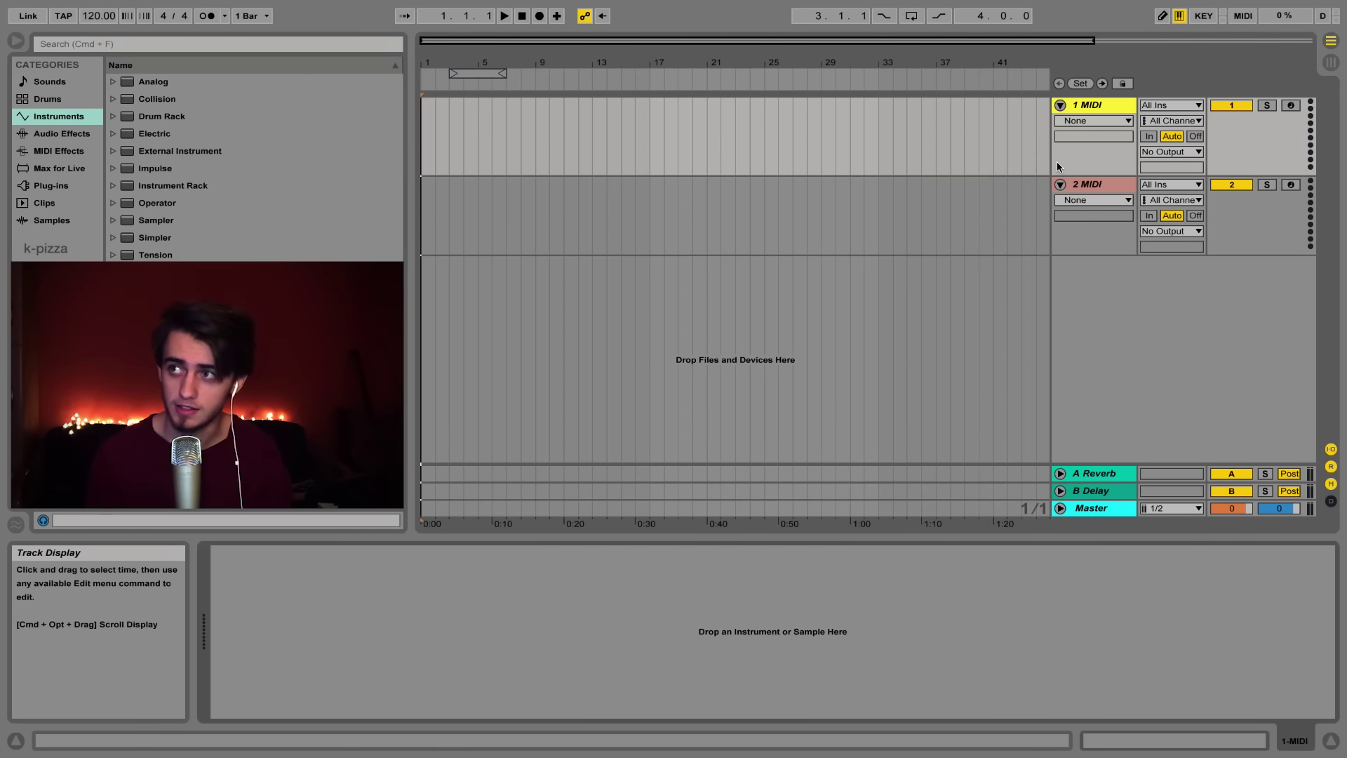
left_click(280, 655)
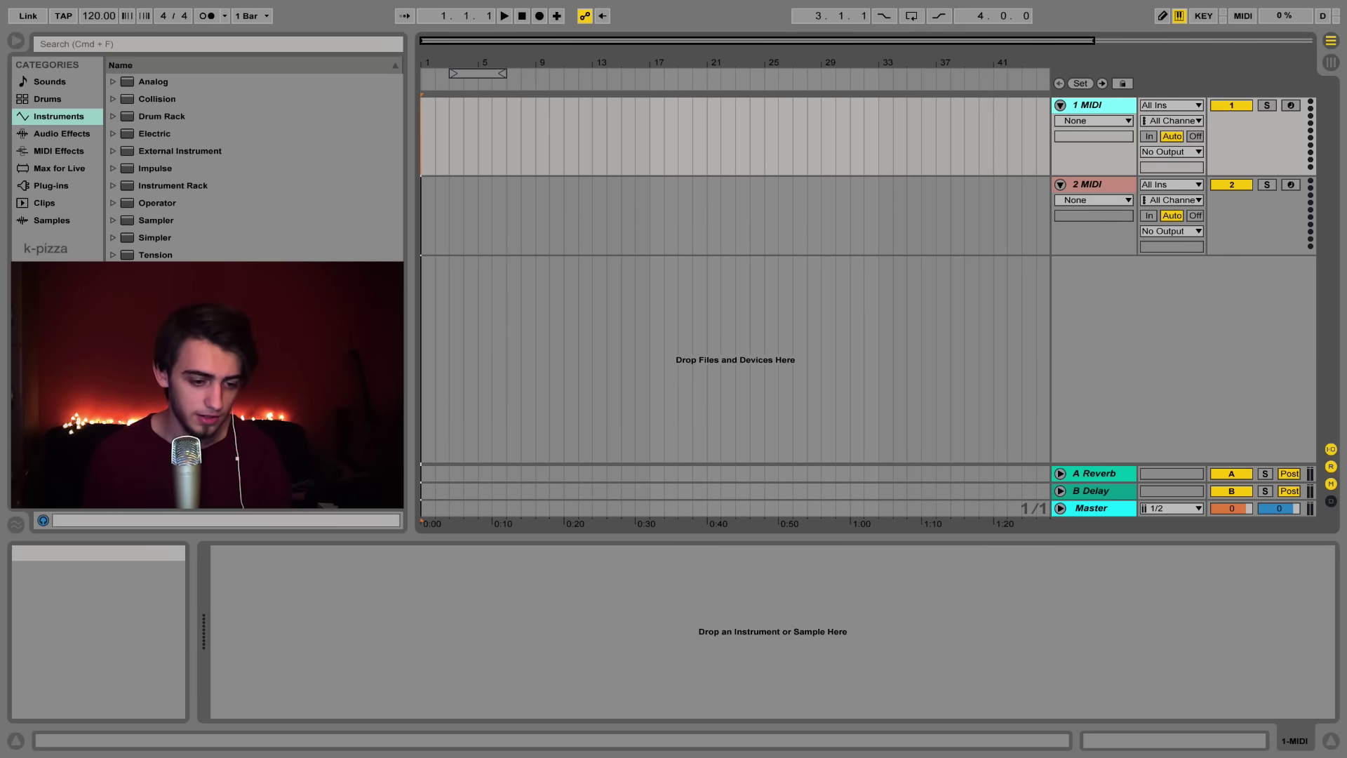
left_click_drag(154, 273, 543, 604)
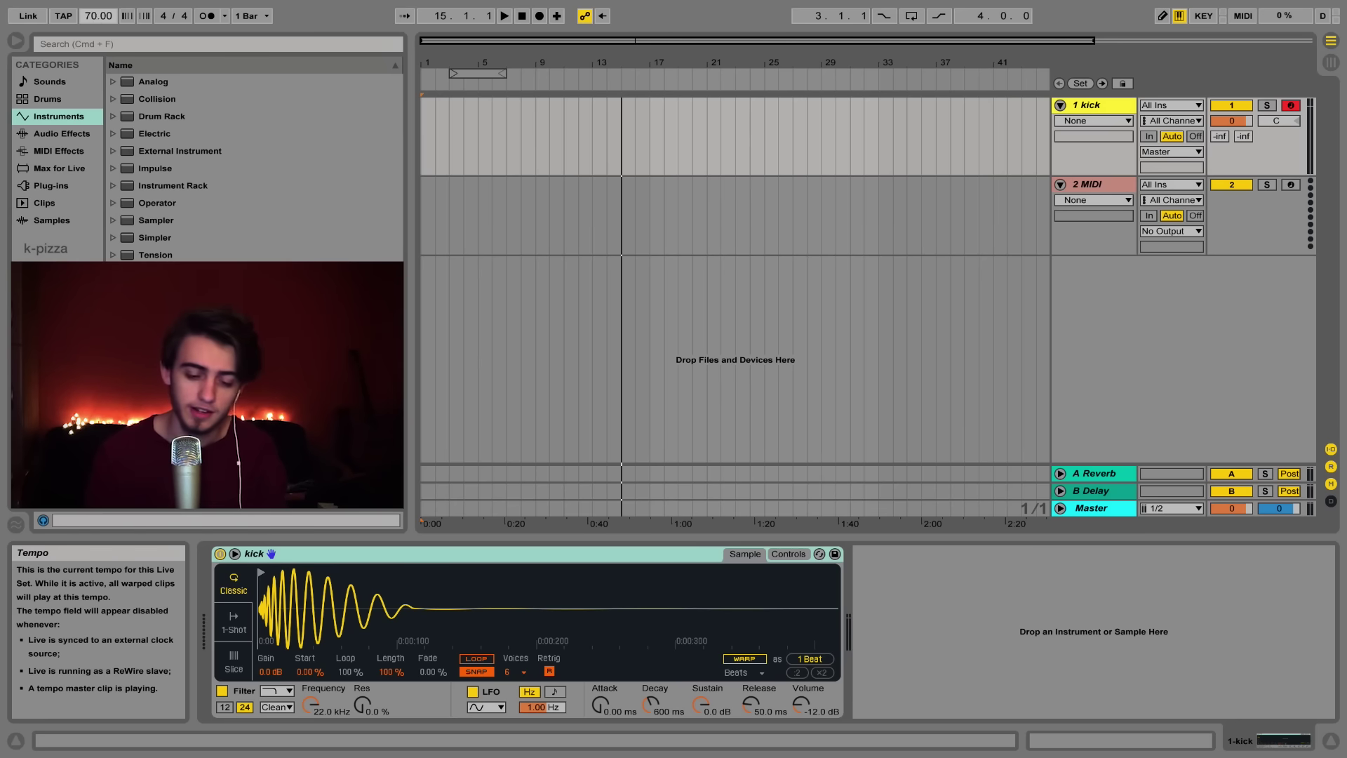
Step: Set the tempo to 97 BPM
double_click(95, 17)
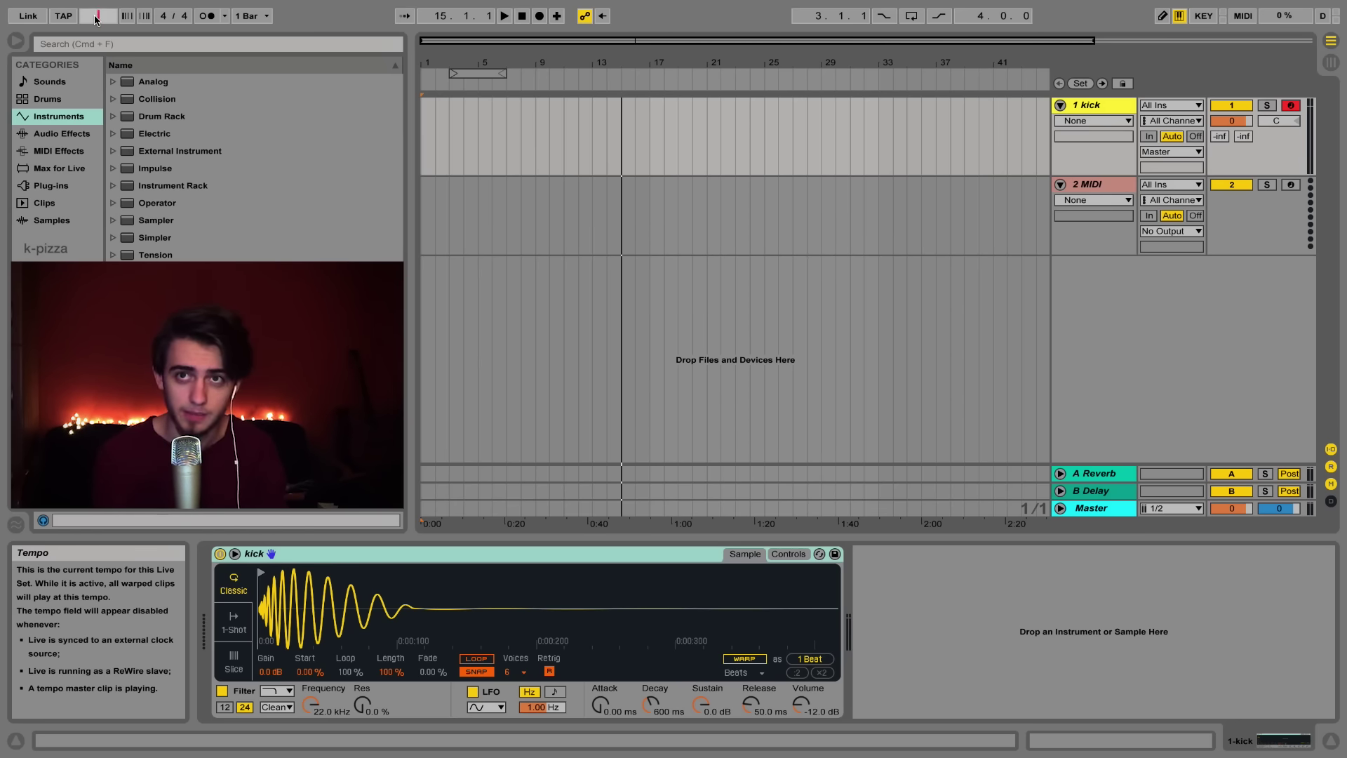
type("8")
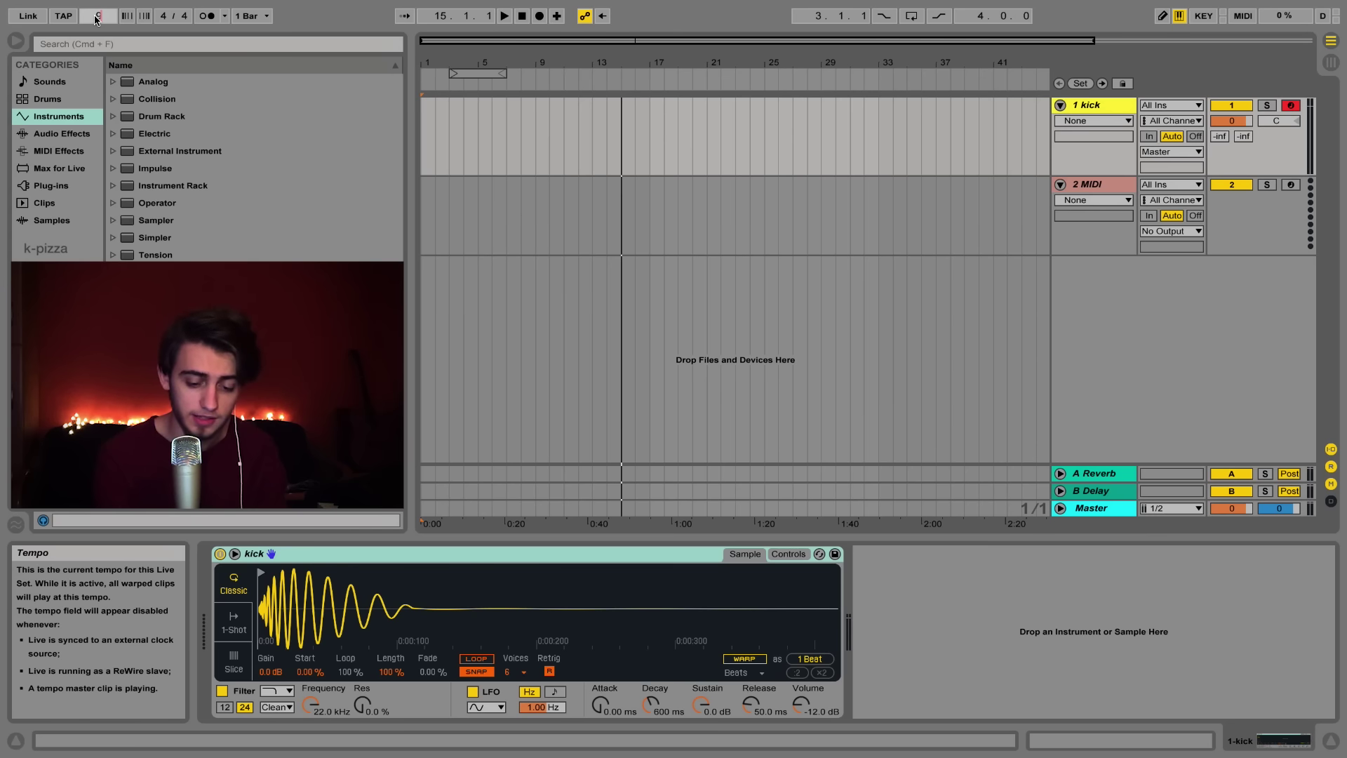
type("7")
key("Return")
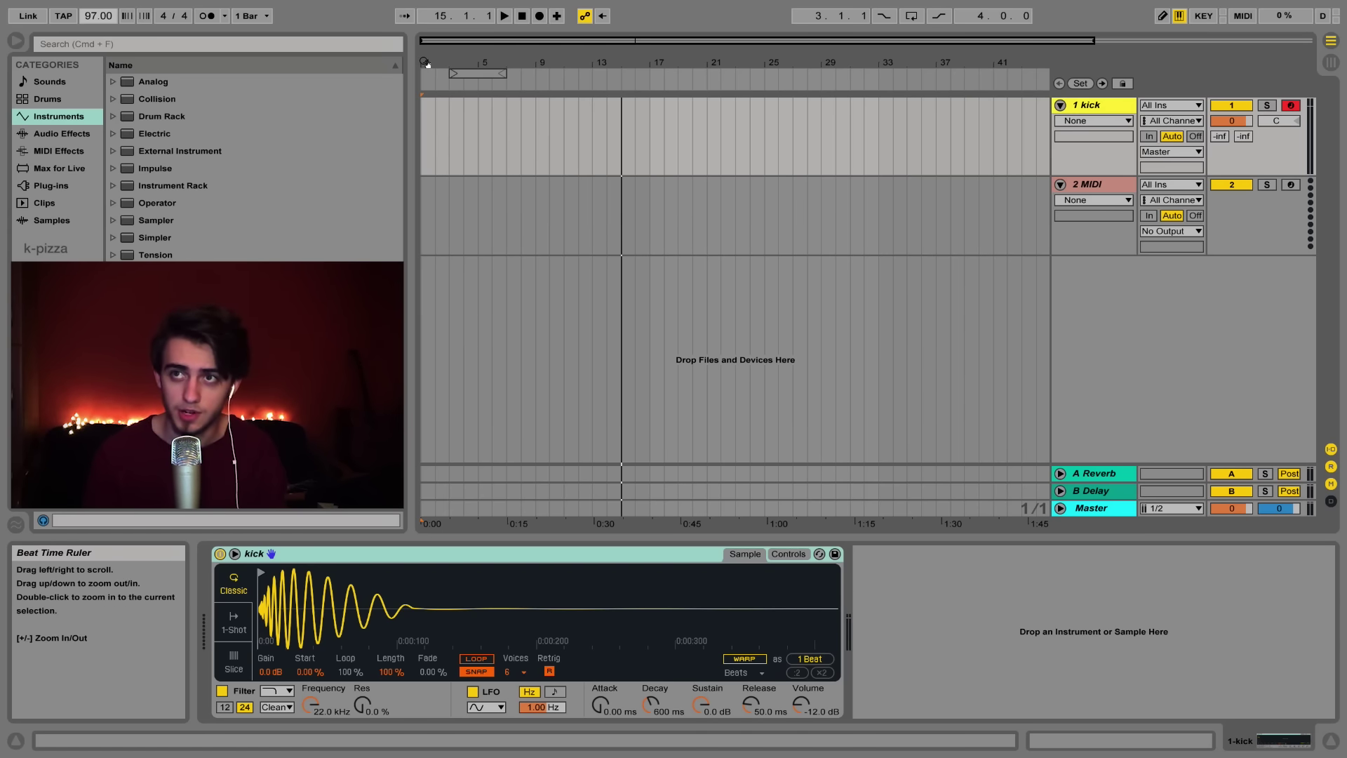
Step: Zoom the arrangement in until bars 1–3 fill the timeline
key("plus")
key("plus")
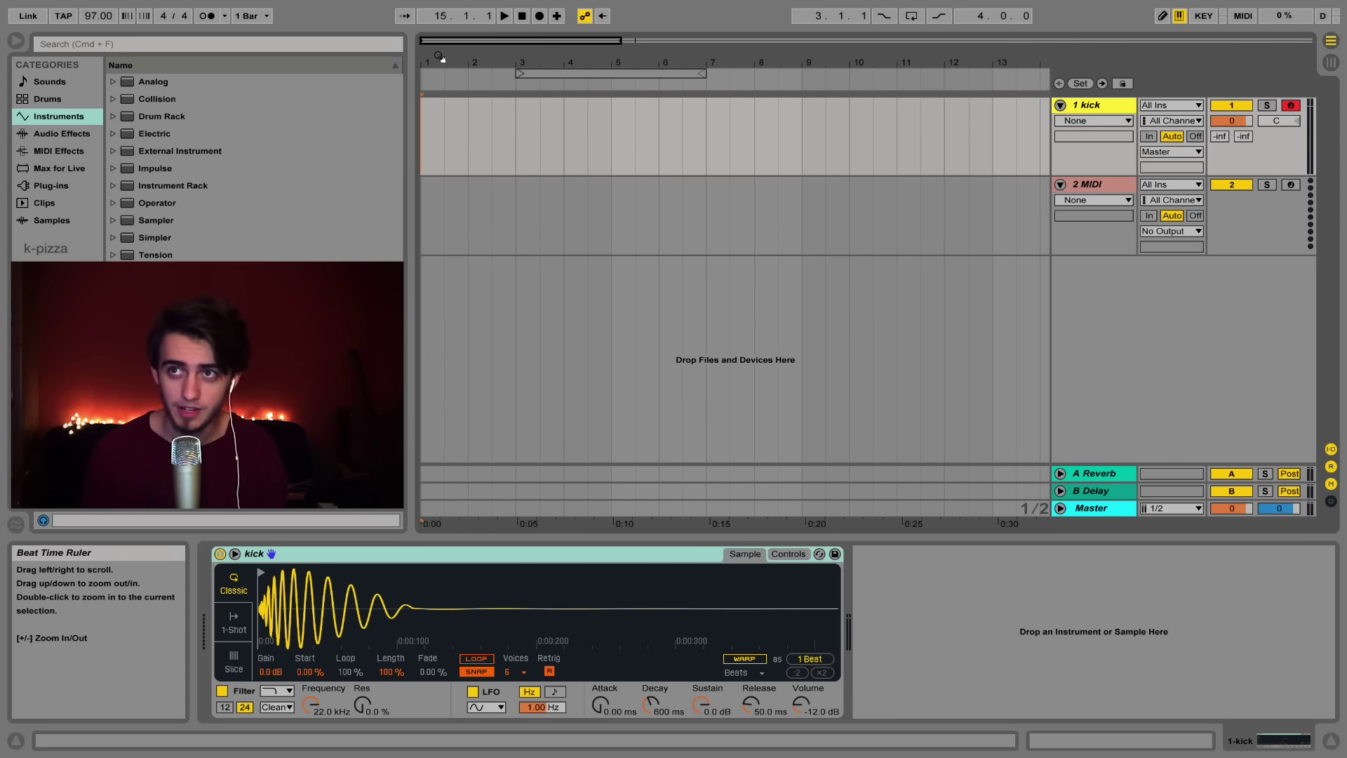
left_click_drag(442, 61, 475, 55)
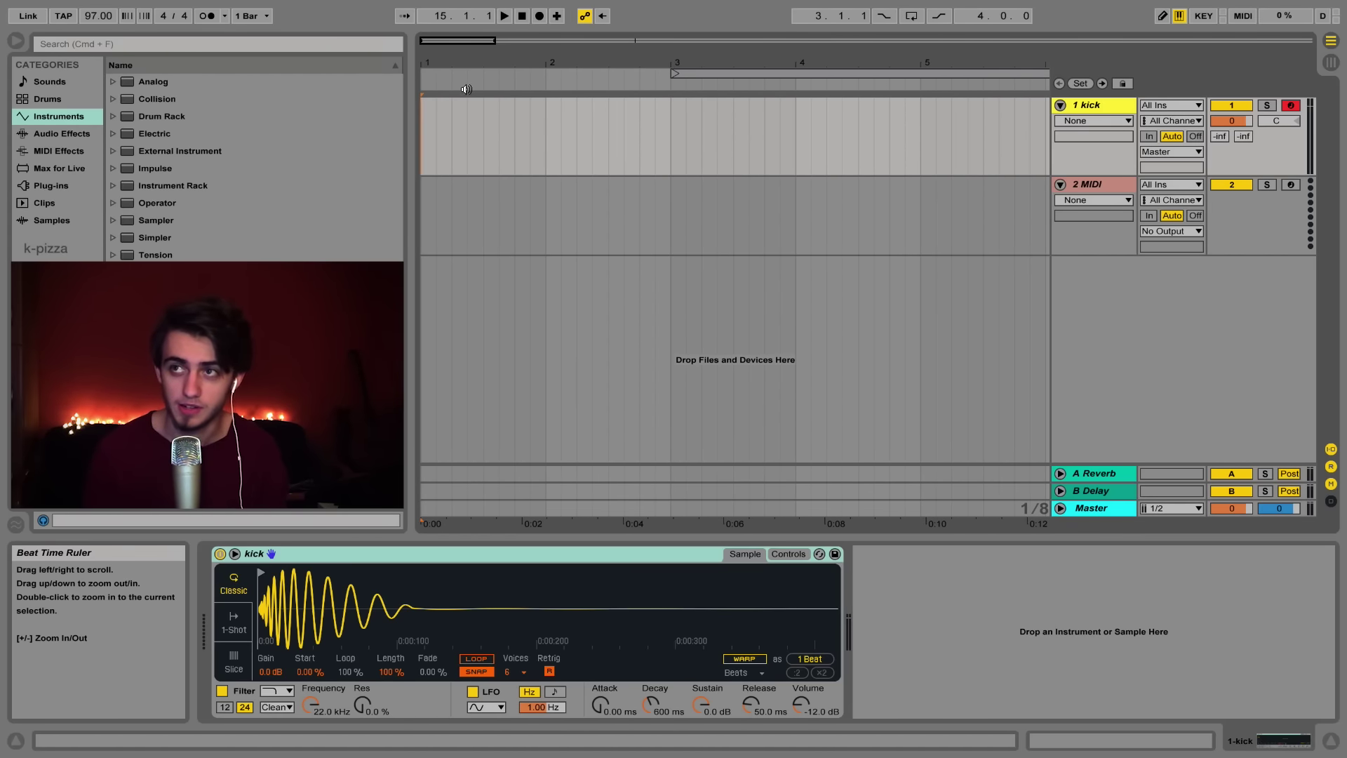
mouse_move(444, 61)
left_mouse_down()
mouse_move(441, 77)
mouse_move(435, 59)
left_mouse_up()
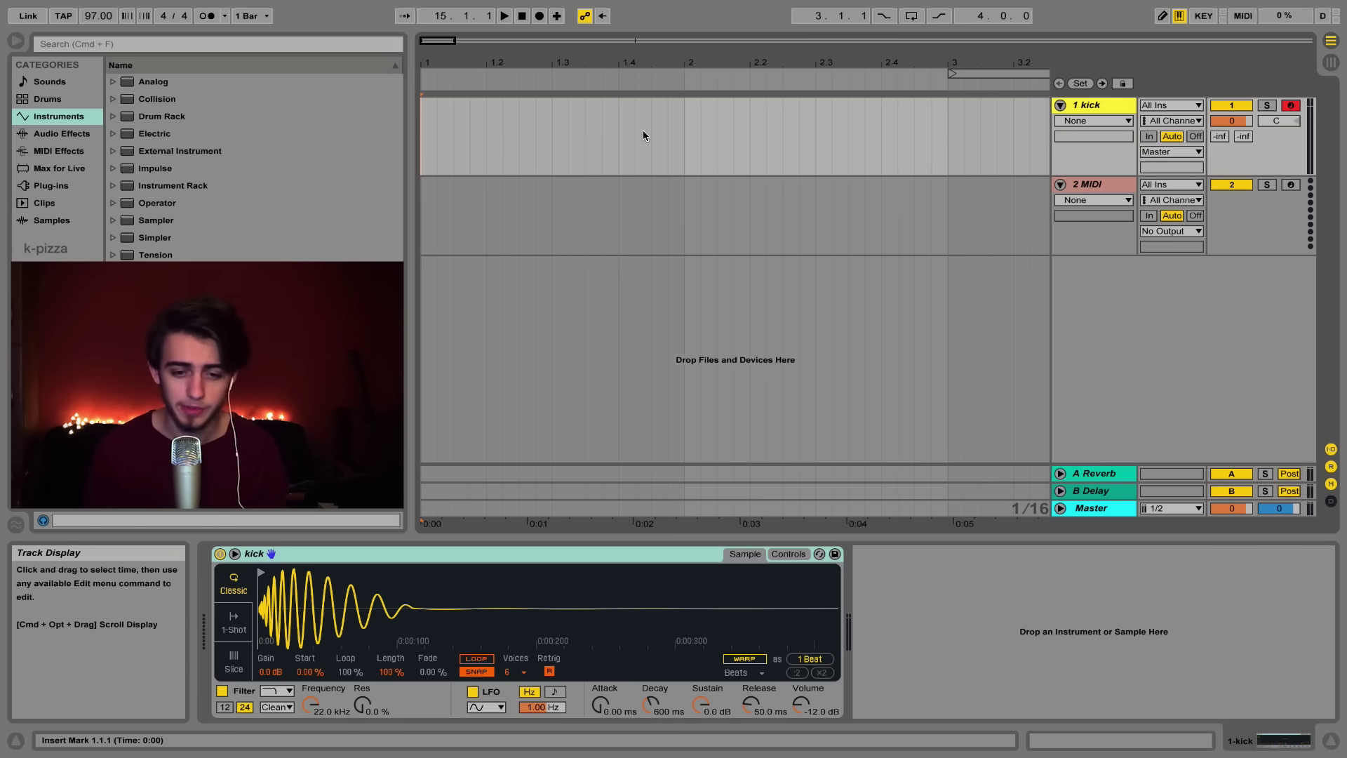
Step: Insert an empty MIDI clip from 1.1.1 to 1.2.1 on the kick track
left_click(684, 134)
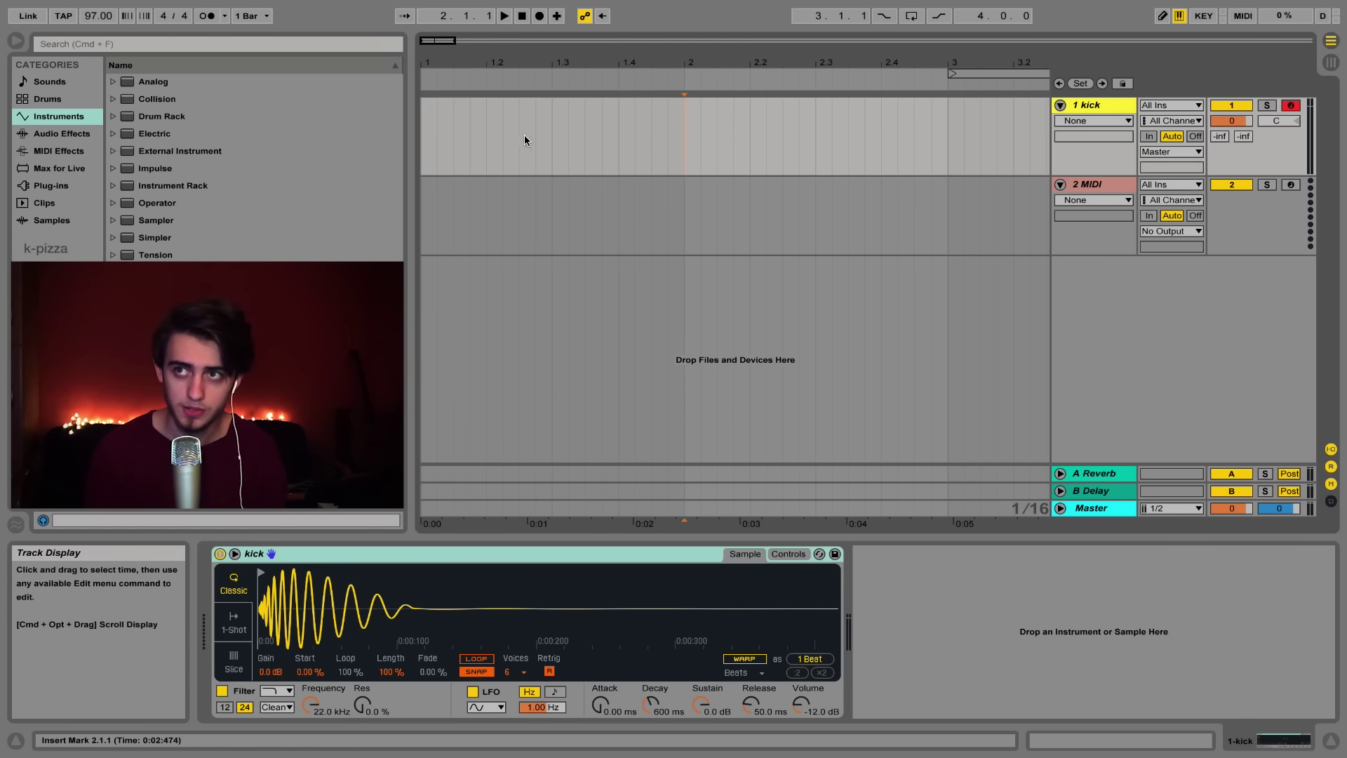
left_click_drag(552, 126, 377, 112)
left_click(487, 121)
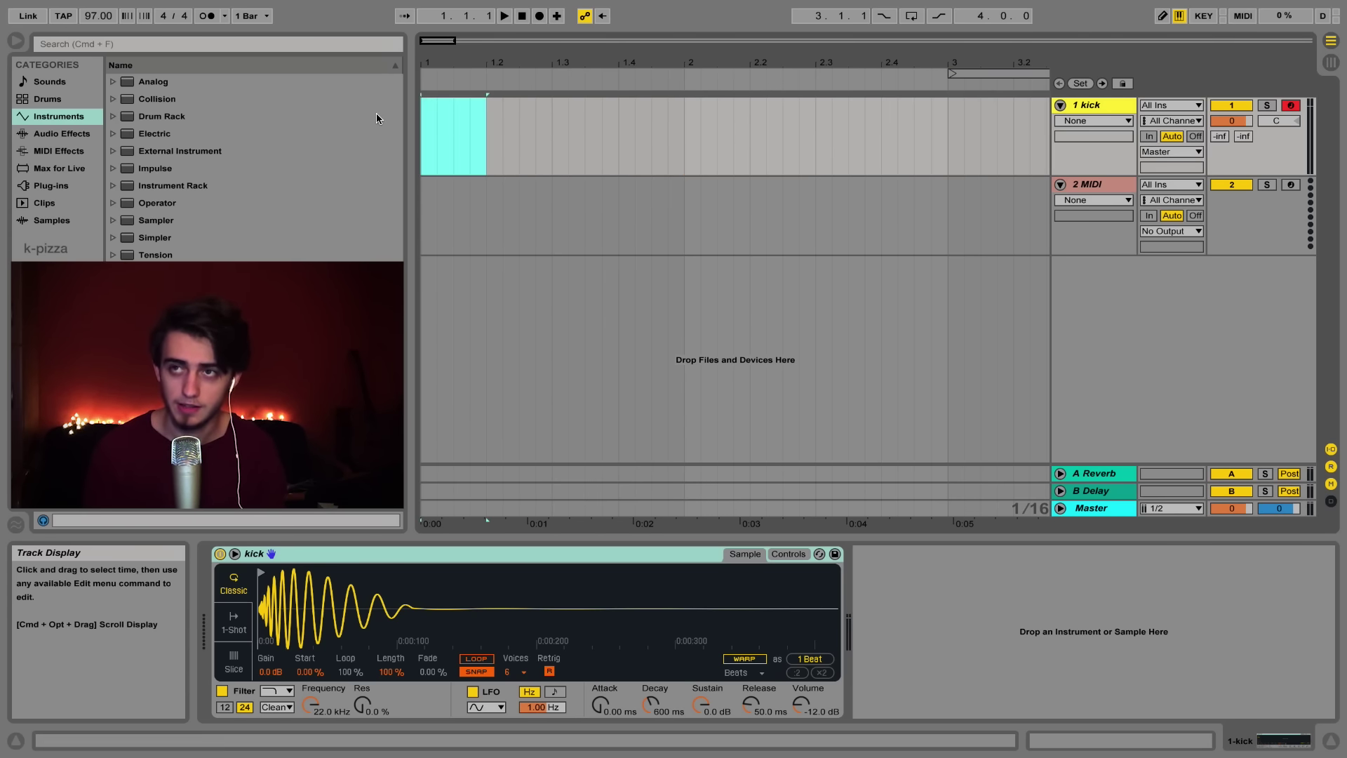
right_click(454, 106)
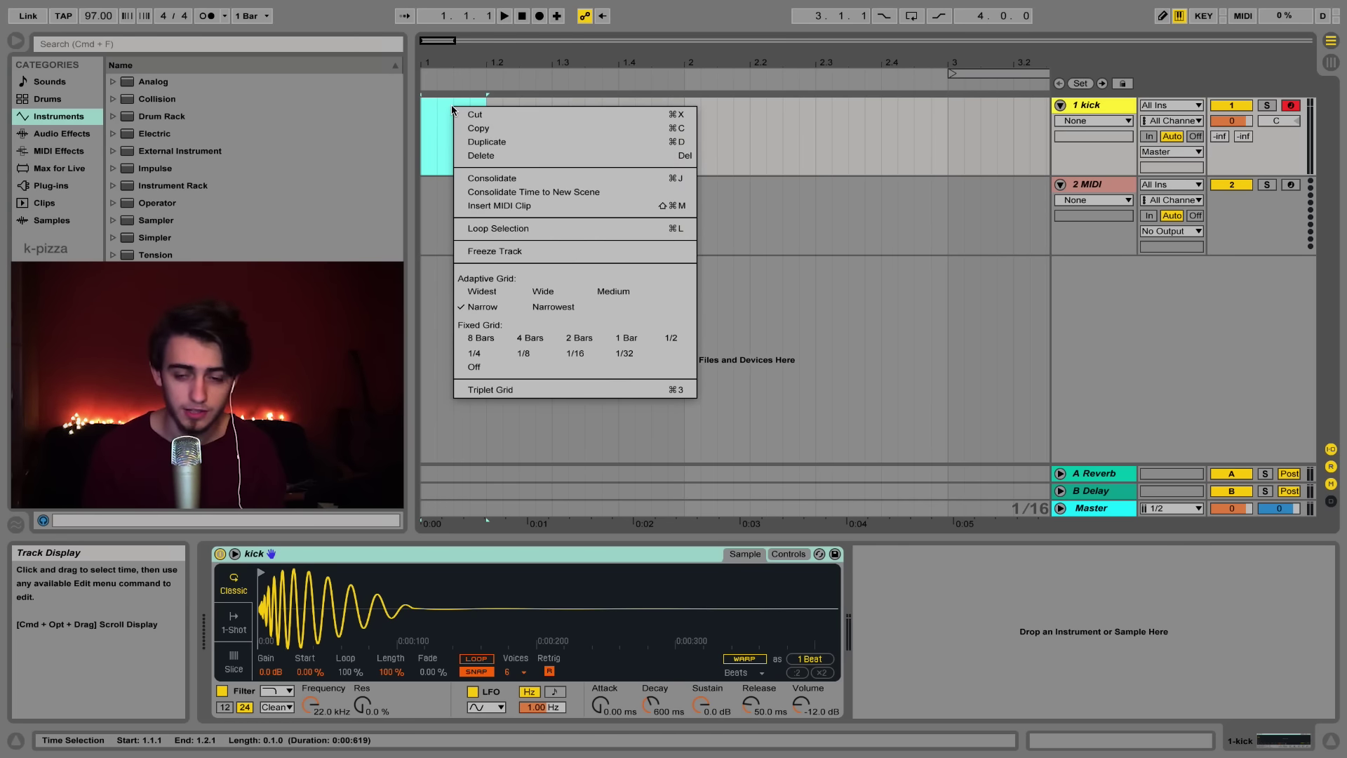
left_click(520, 205)
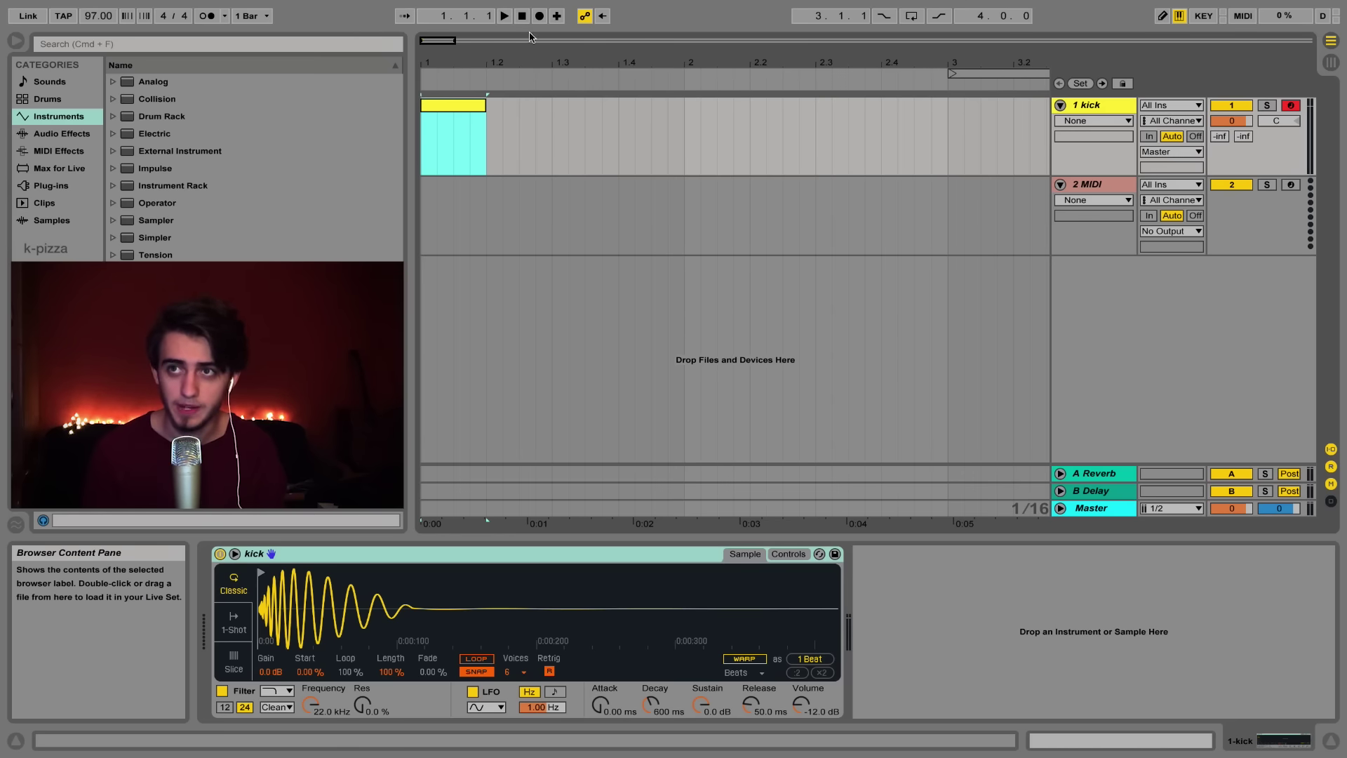
Step: Draw a sixteenth-long C3 note at 1.1.1 in the kick clip, removing a stray C#1 note
double_click(460, 107)
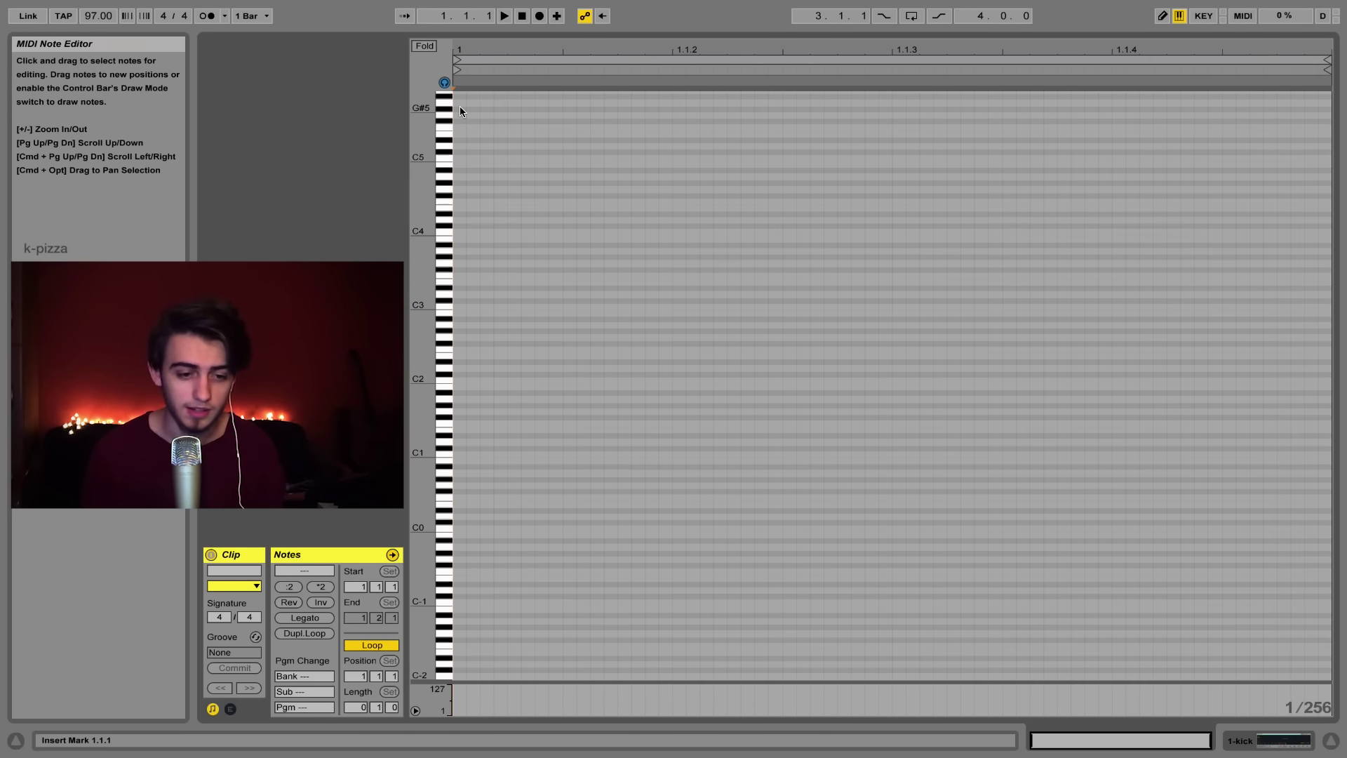
double_click(457, 307)
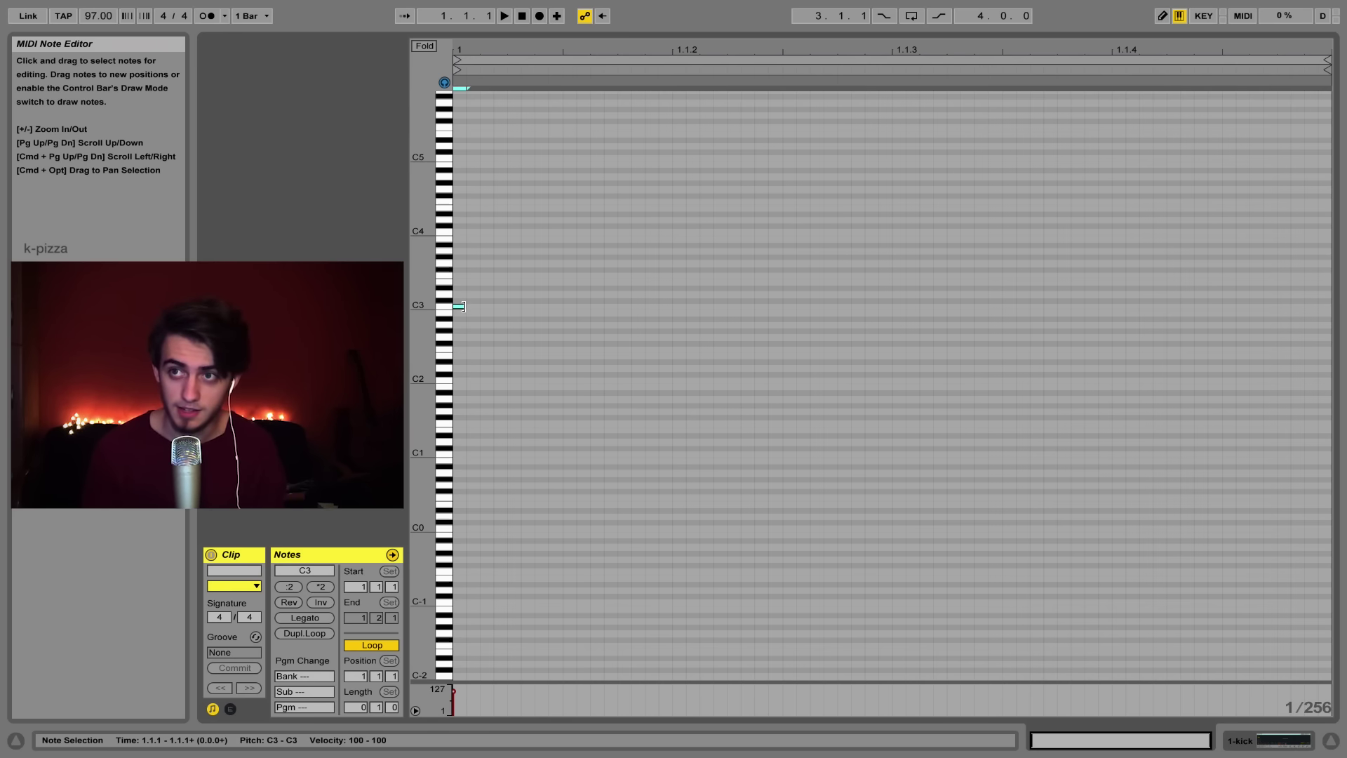
left_click_drag(461, 306, 646, 306)
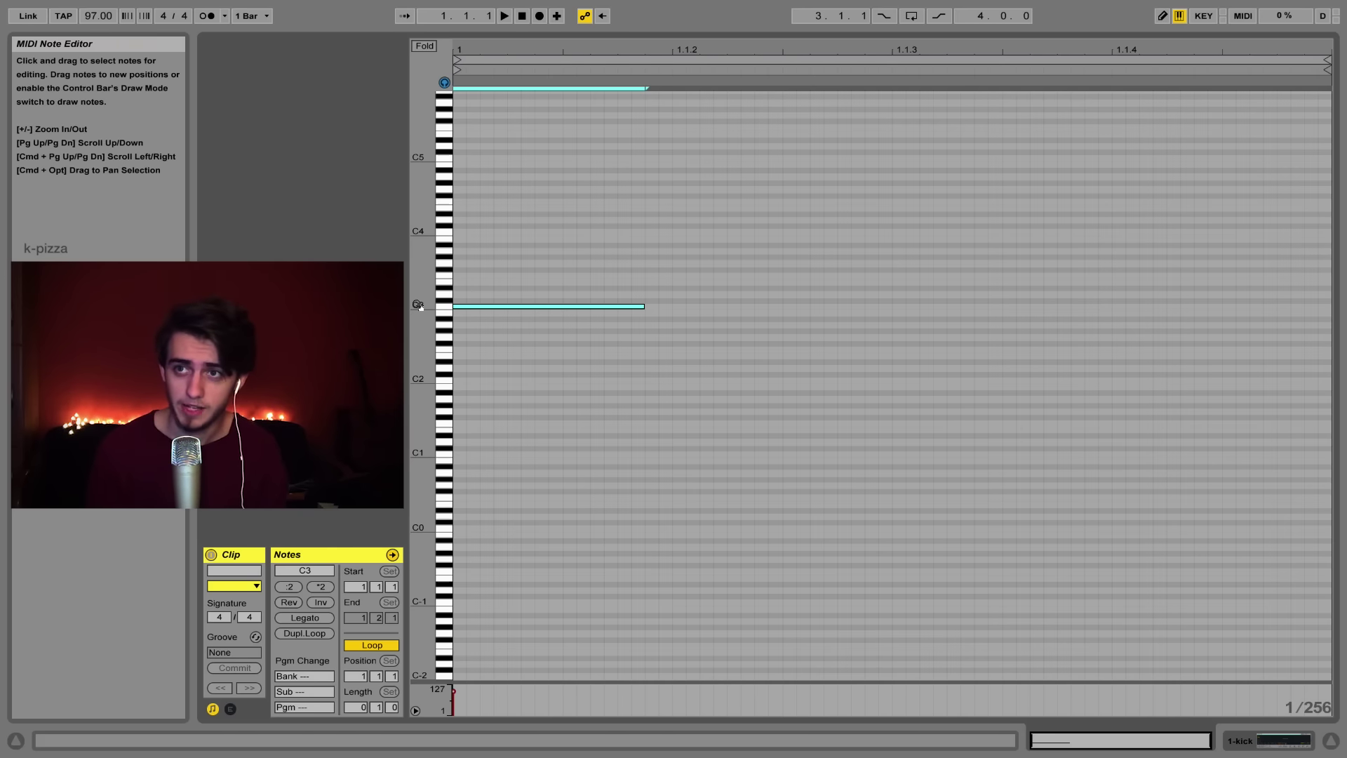
left_click(460, 199)
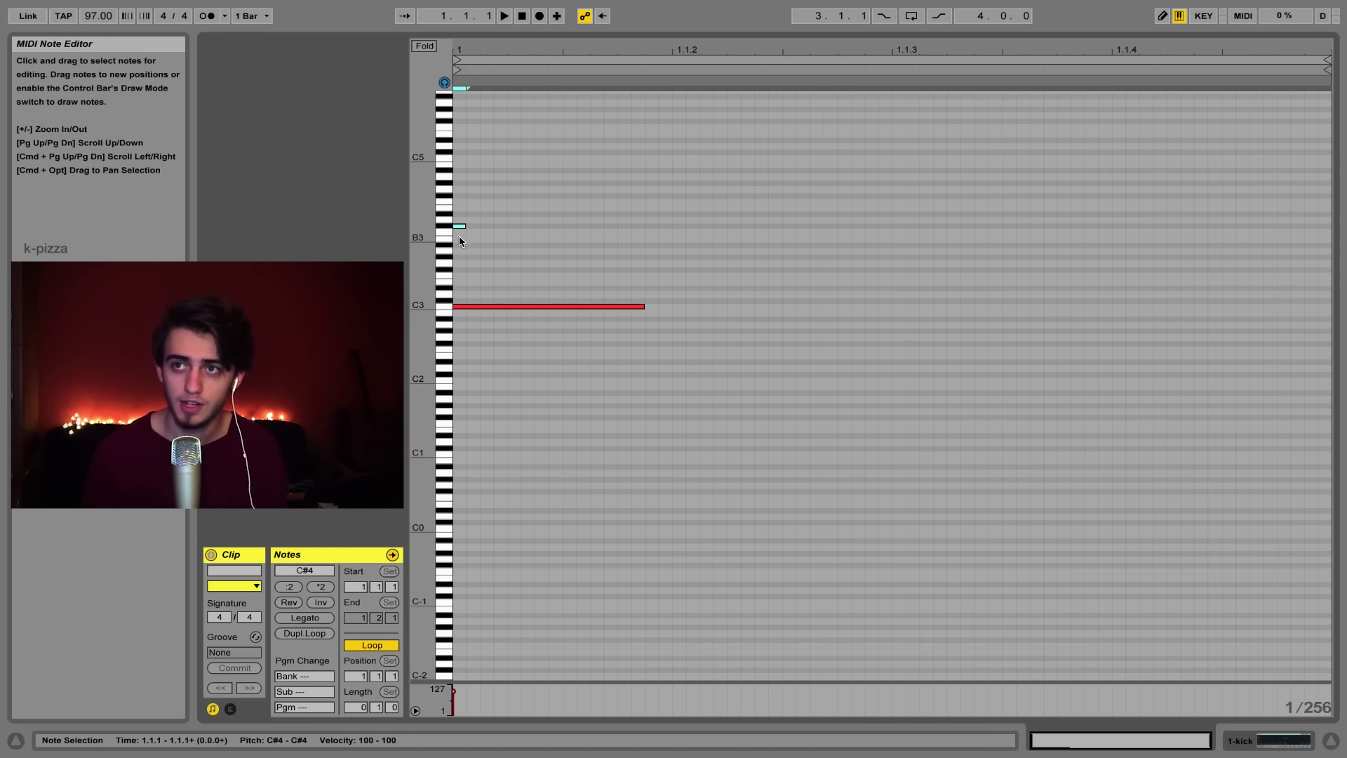
left_click(468, 450)
double_click(468, 449)
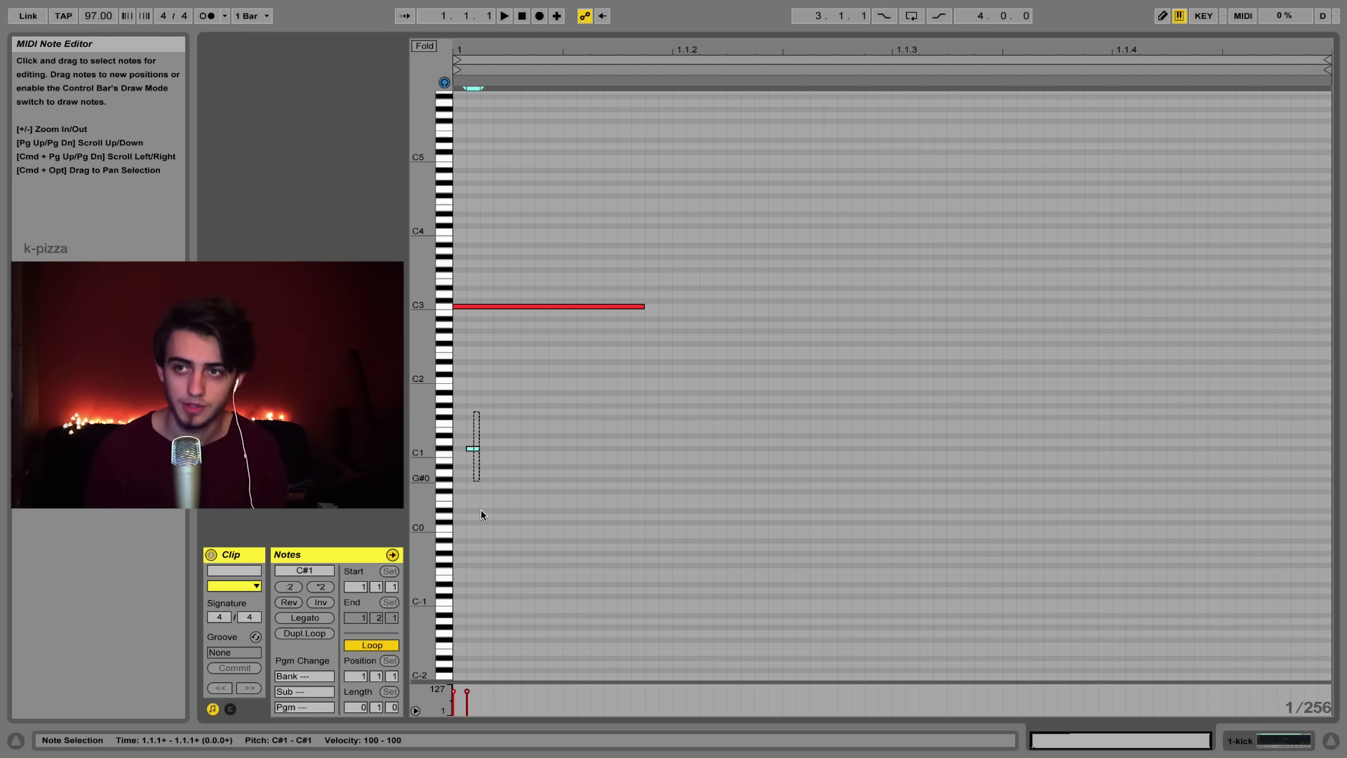
key("Delete")
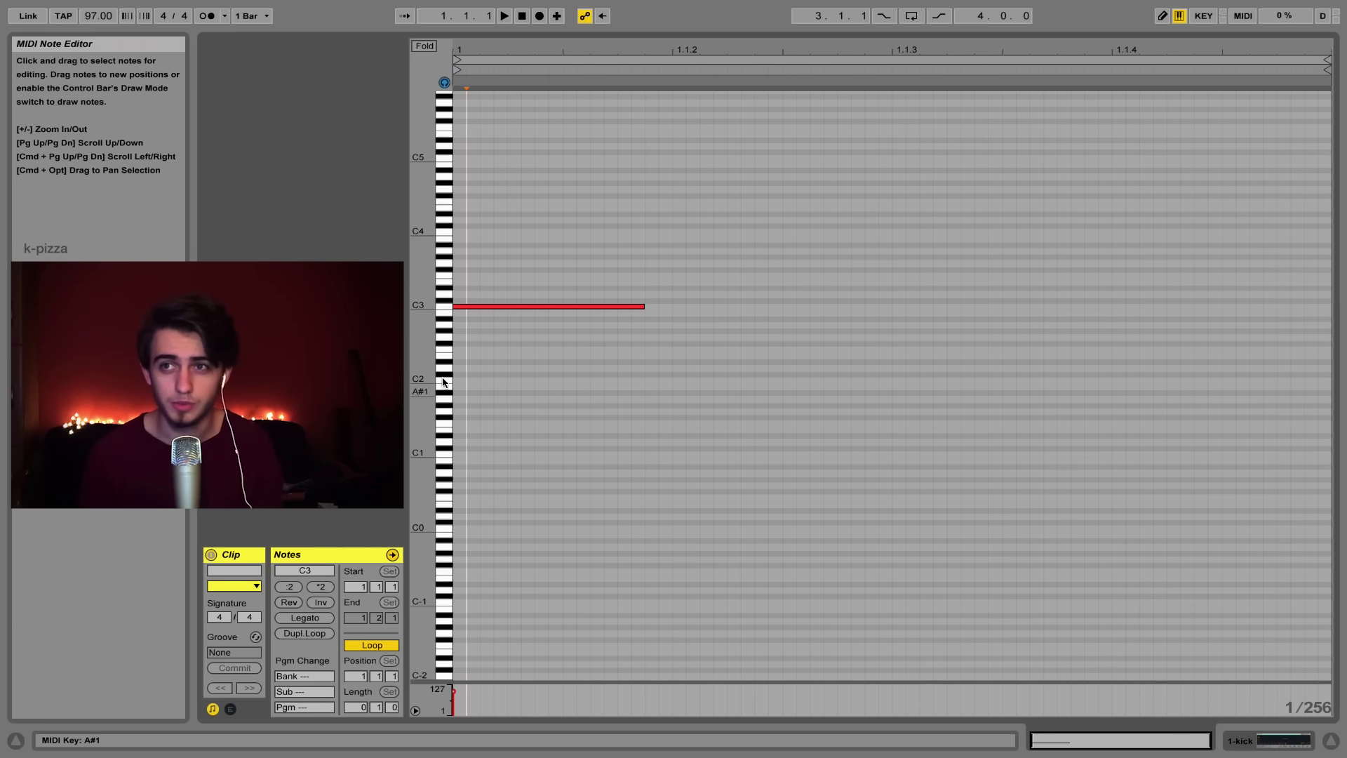
left_click(458, 337)
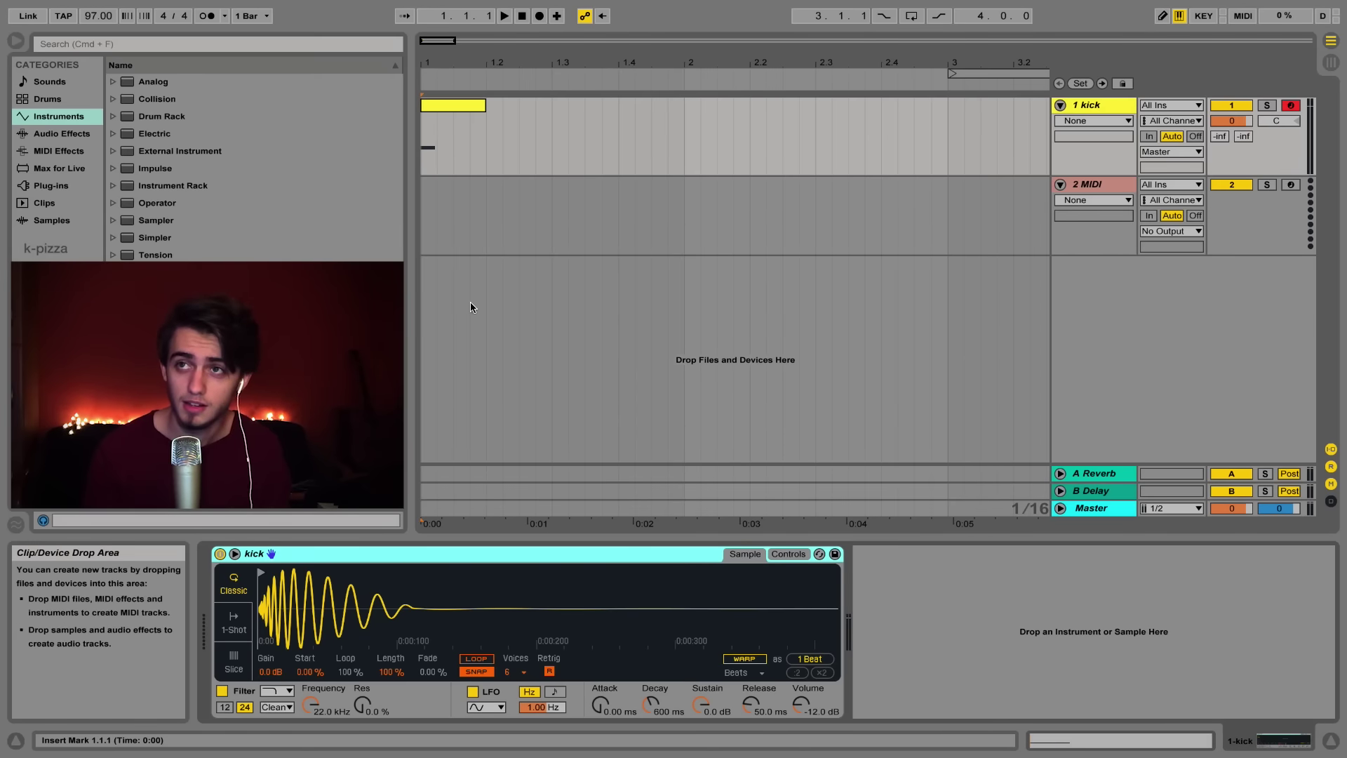
Step: Extend the kick clip to a full bar and set the kick track volume to -23.0 dB
left_click_drag(486, 105, 684, 114)
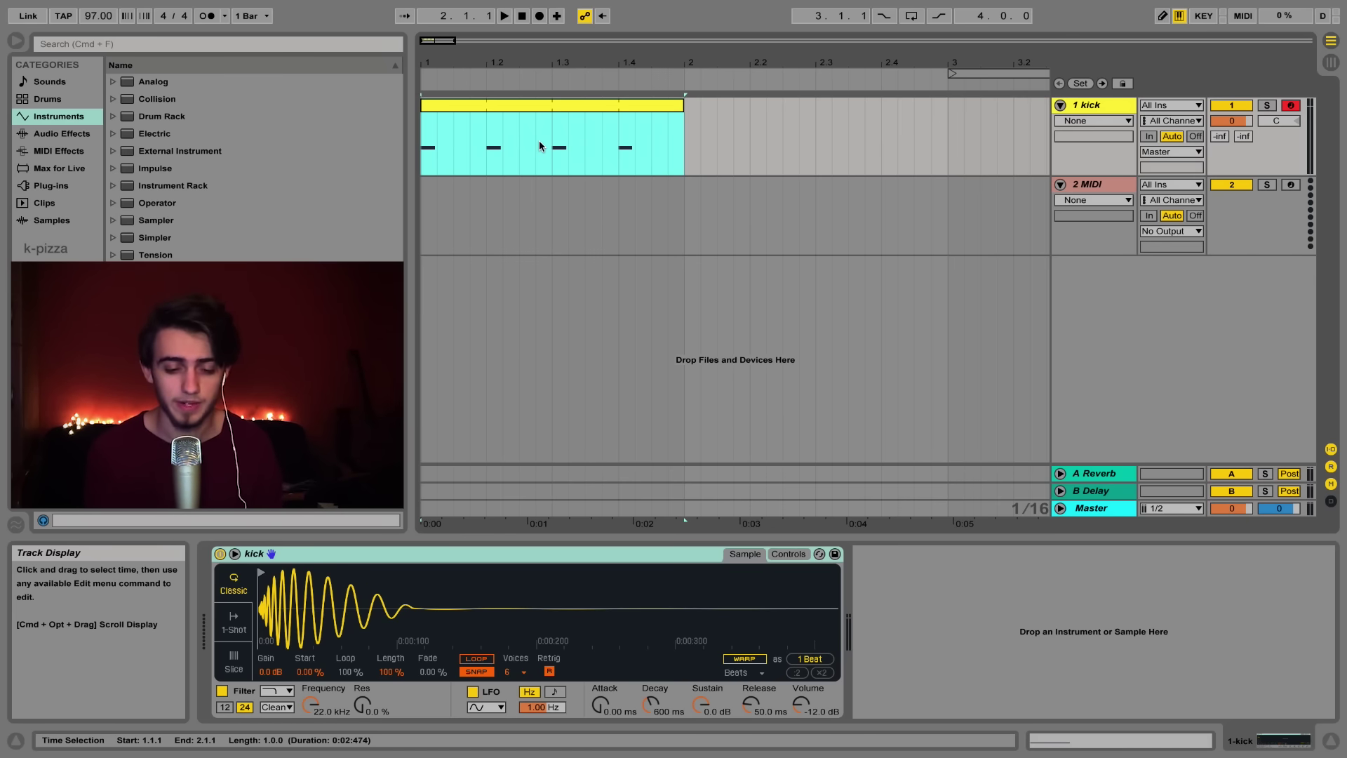
key("space")
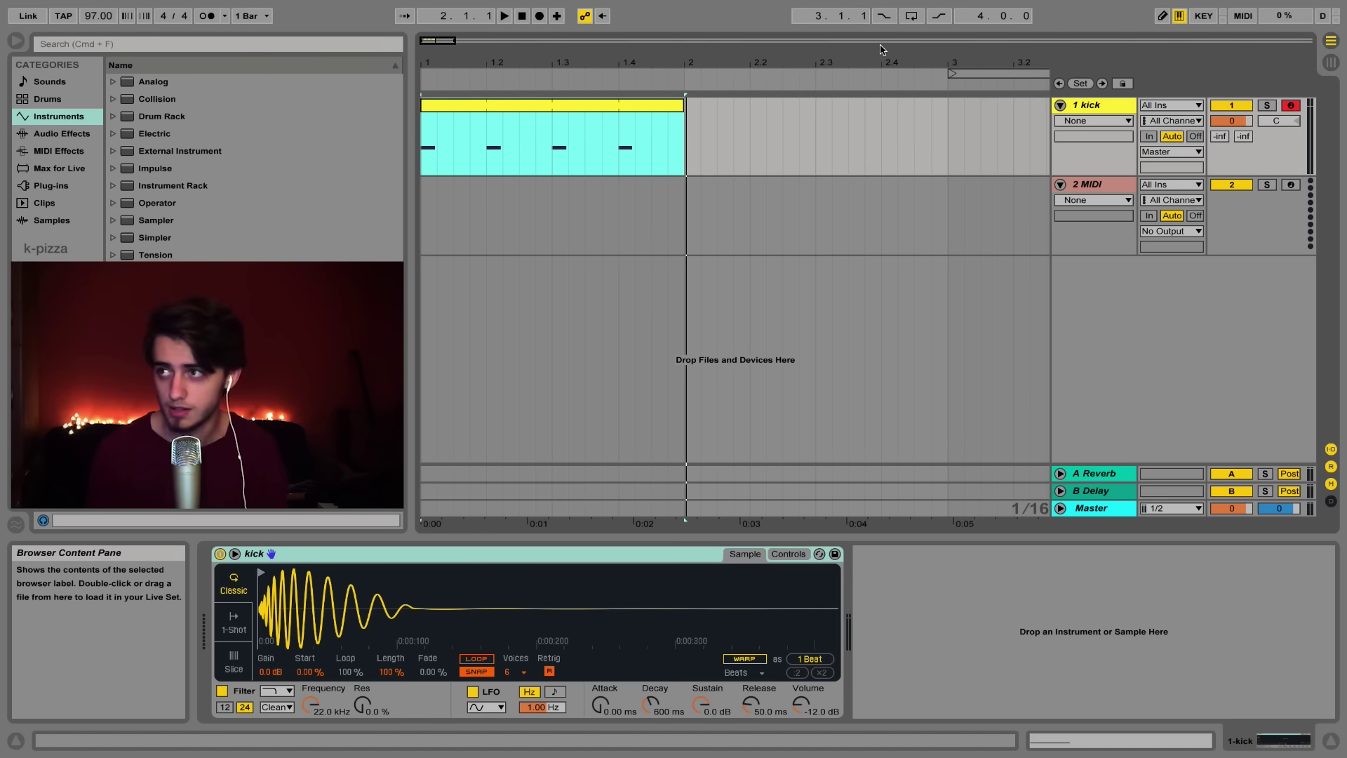
left_click(1225, 122)
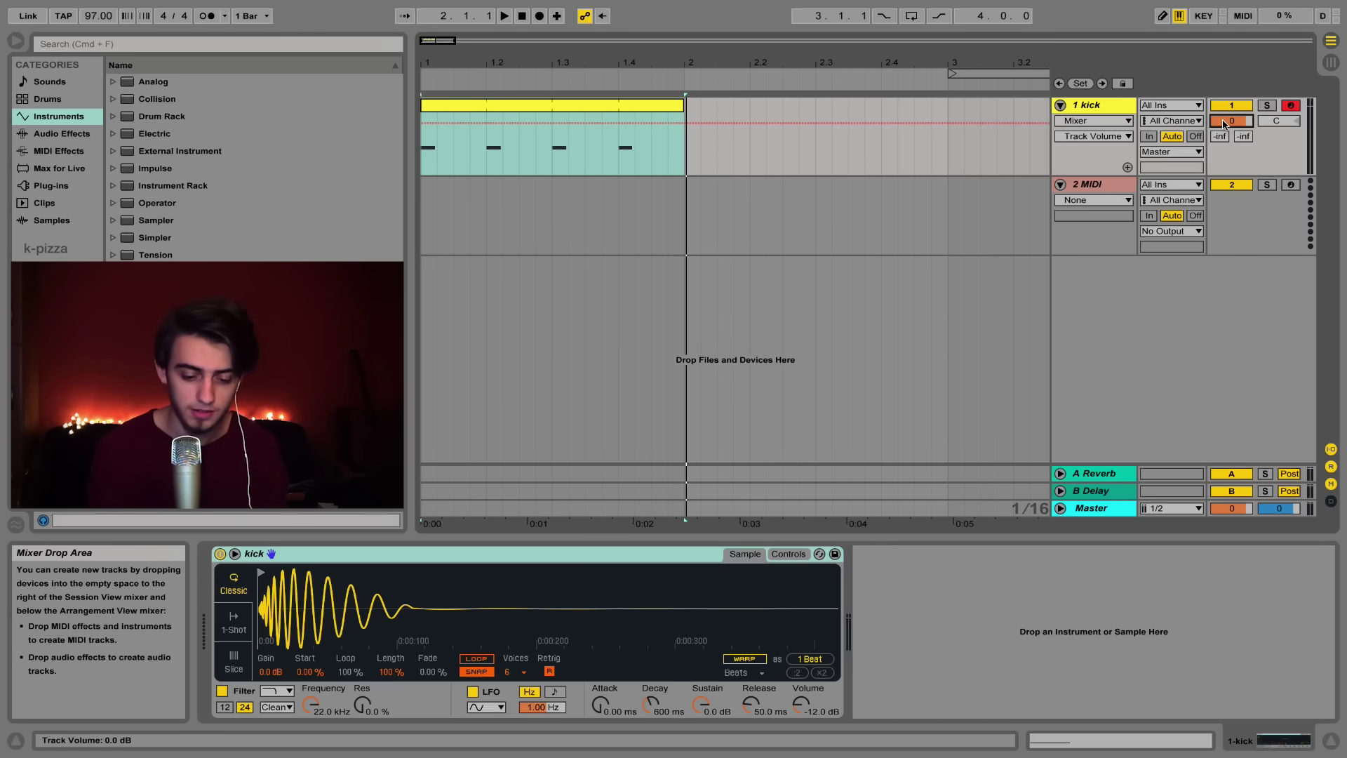
left_click_drag(1224, 122, 1225, 122)
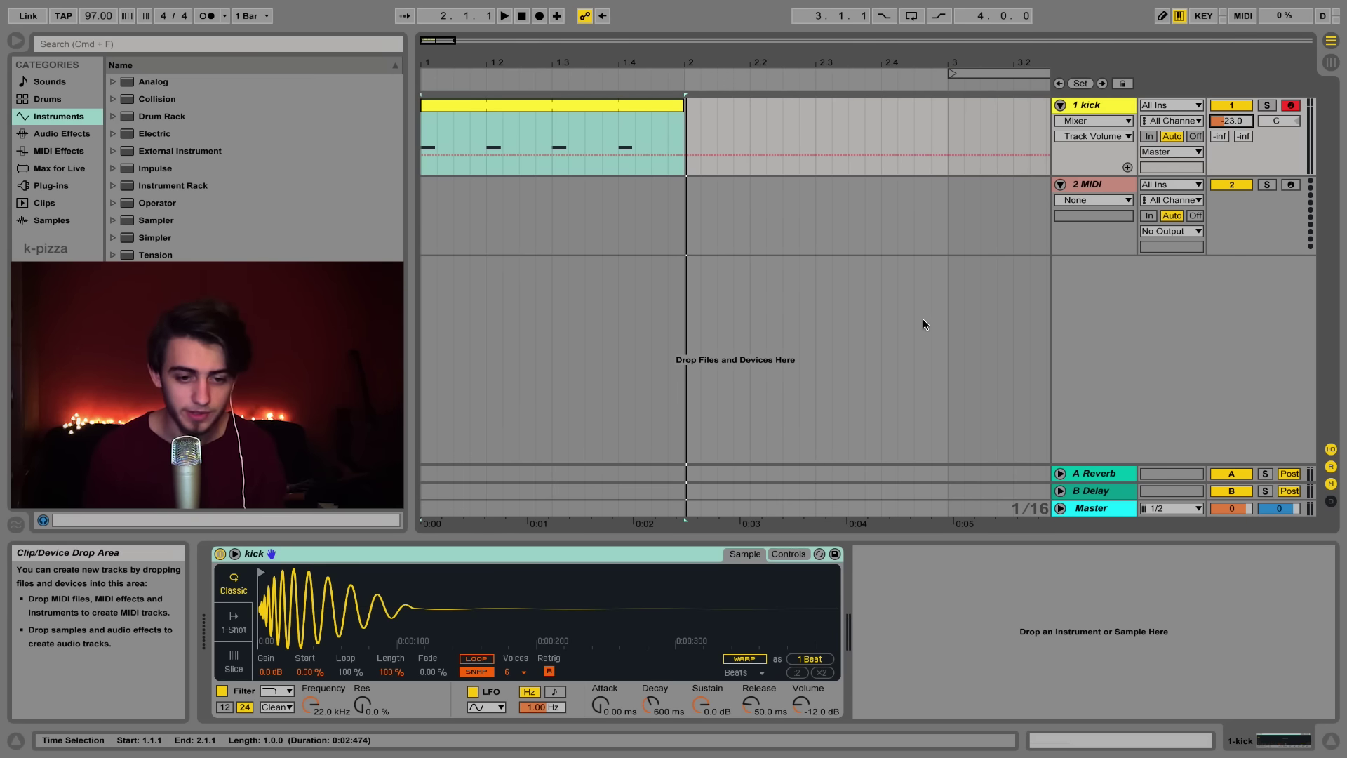
left_click(1089, 185)
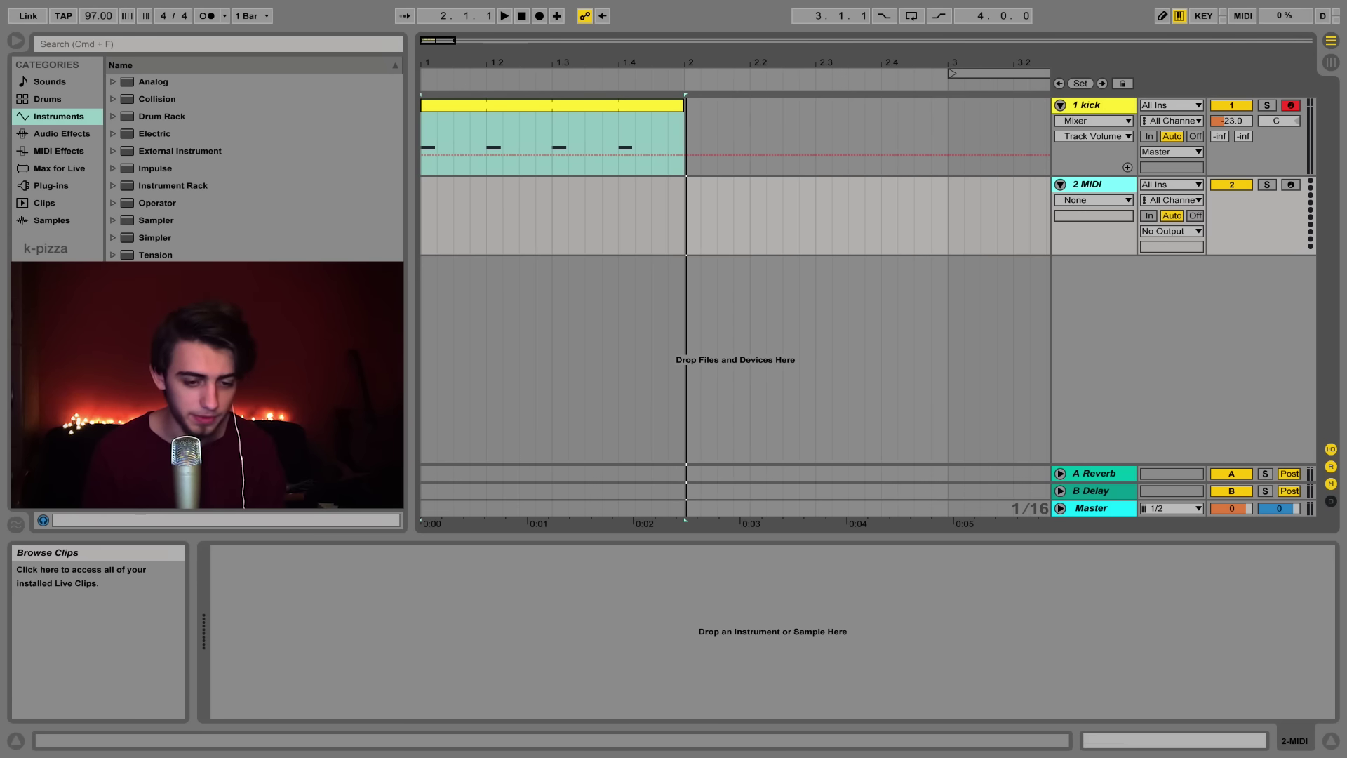
Step: Load a snare sample on track 2 and insert an empty two-beat MIDI clip at the start
left_click_drag(486, 605, 379, 631)
left_click(425, 226)
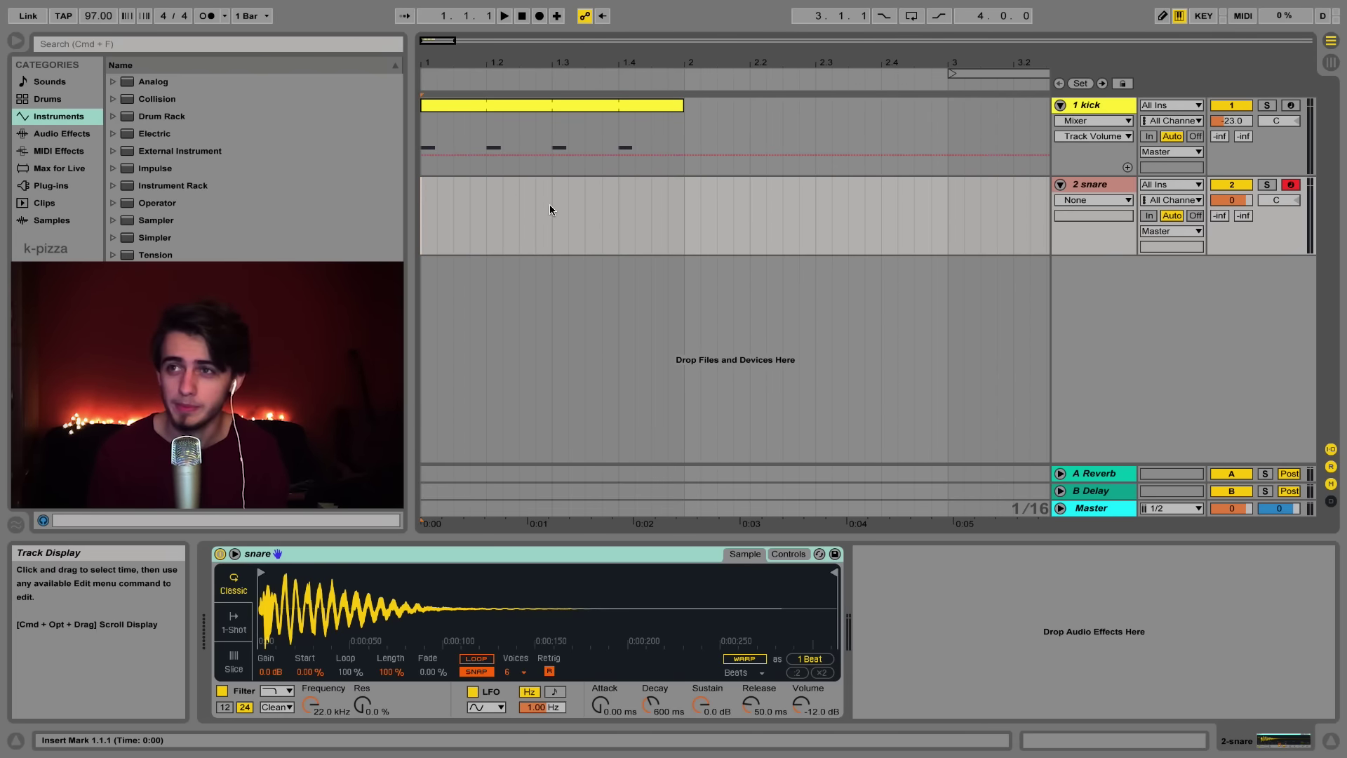
left_click_drag(551, 204, 390, 205)
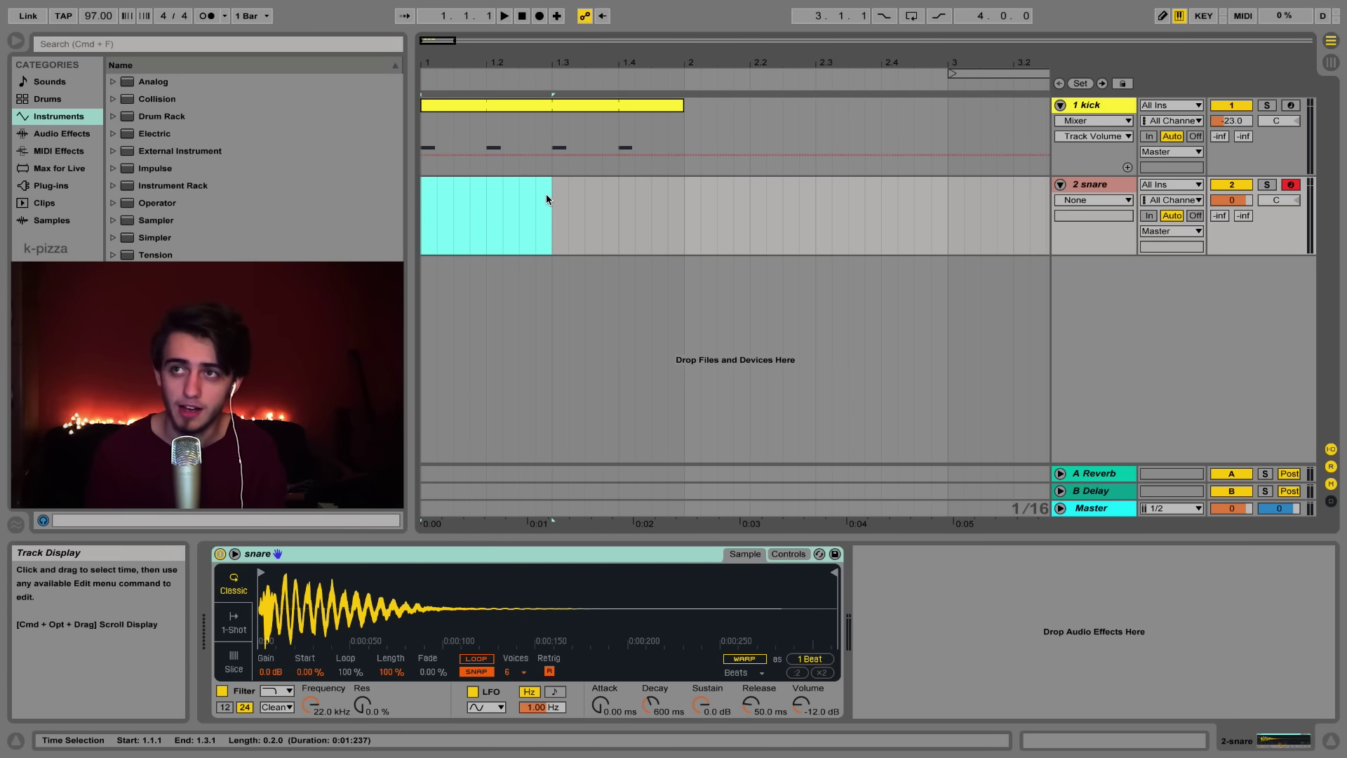
right_click(486, 187)
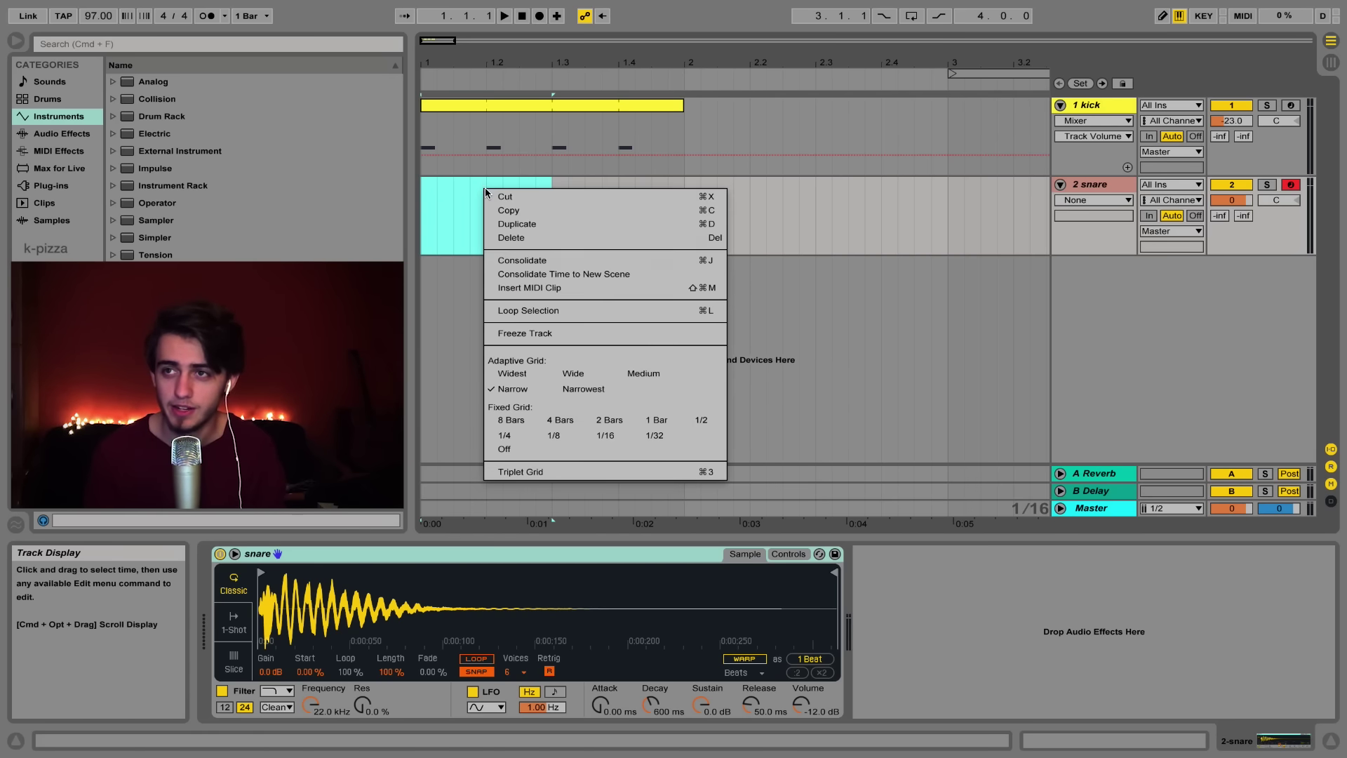
left_click(520, 283)
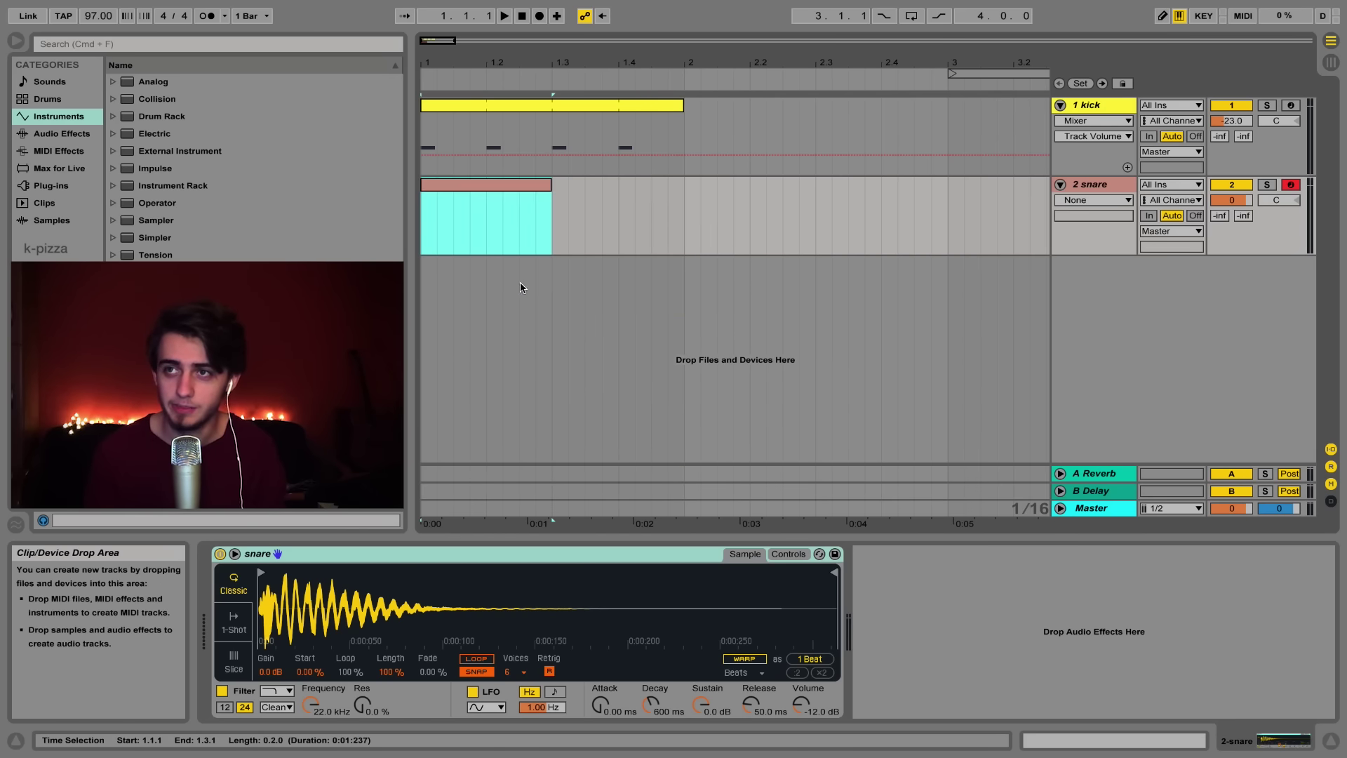
Step: Draw a snare note on beat two, extend the clip to a full bar, and play it with the kick
double_click(503, 191)
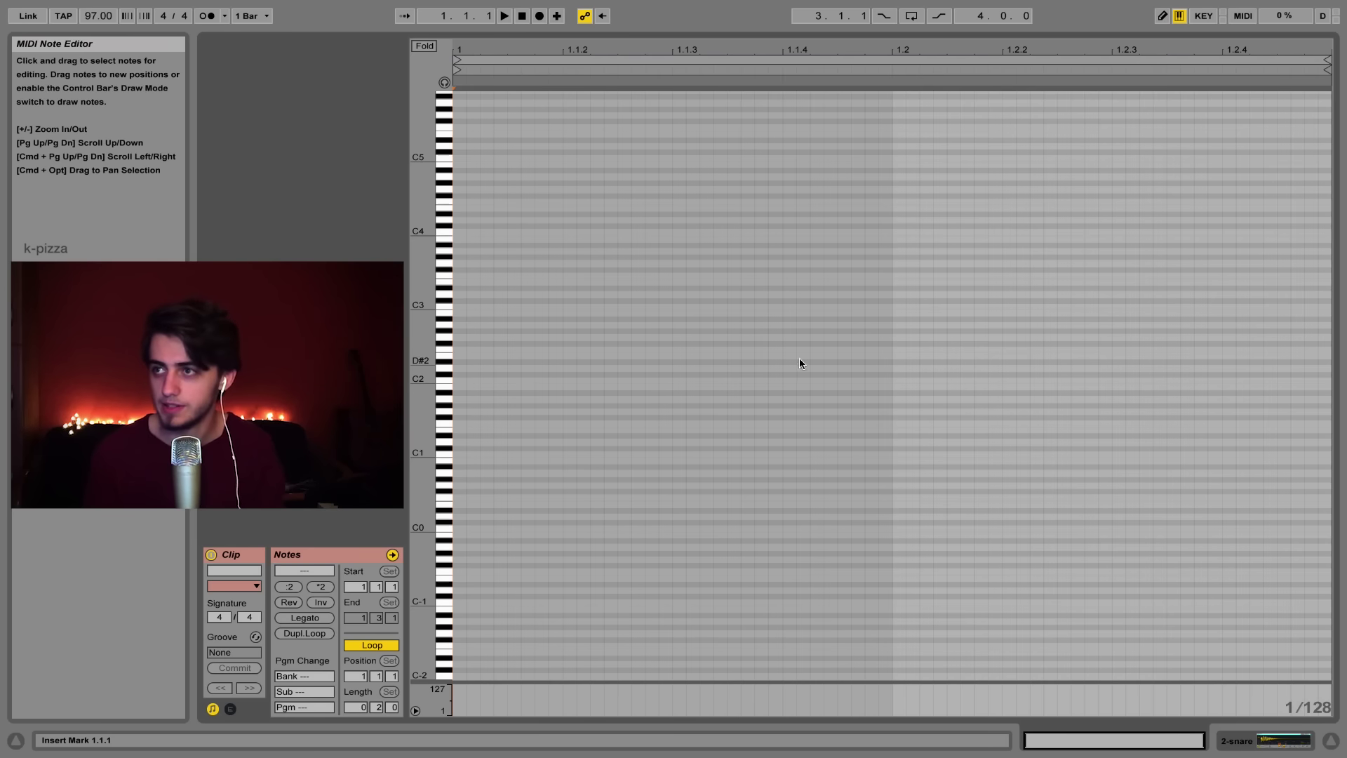
double_click(902, 306)
left_click_drag(905, 306, 1304, 306)
key("shift+Tab")
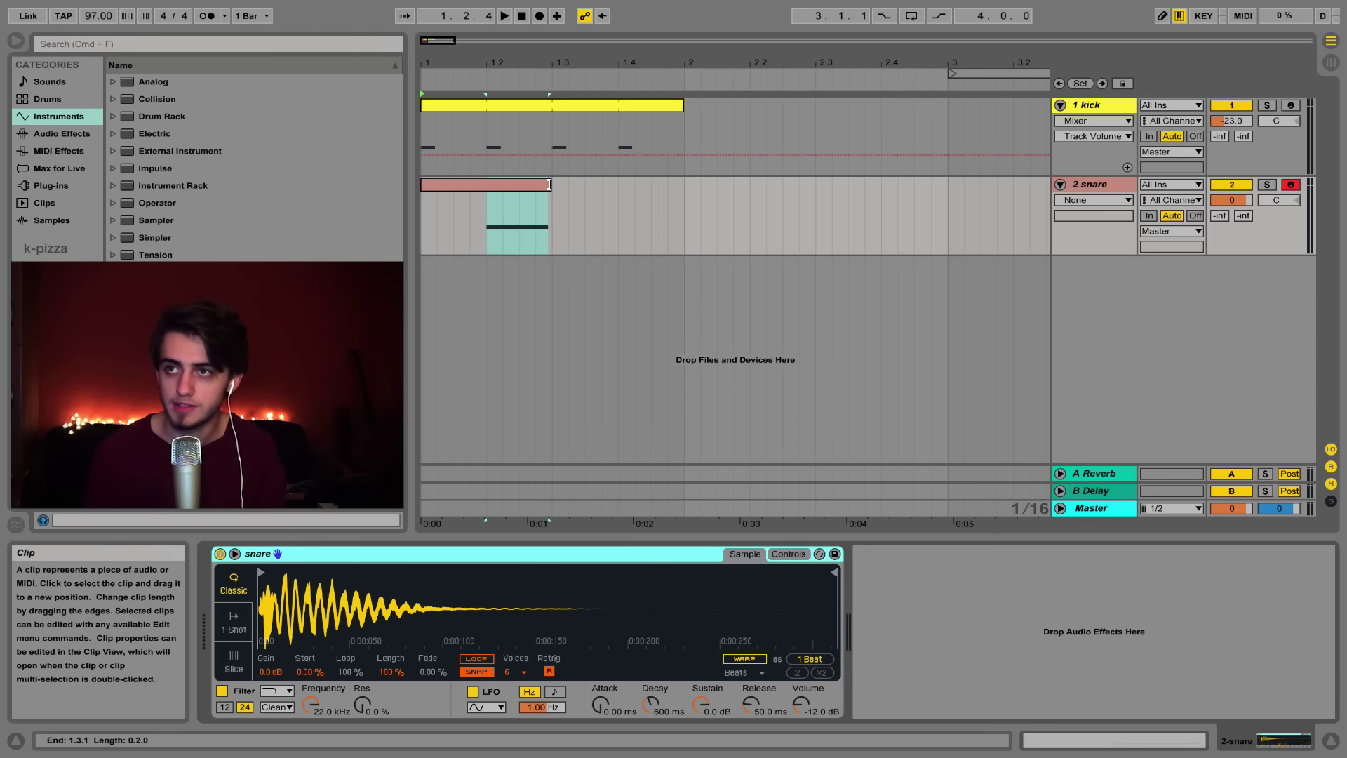
left_click_drag(551, 185, 680, 190)
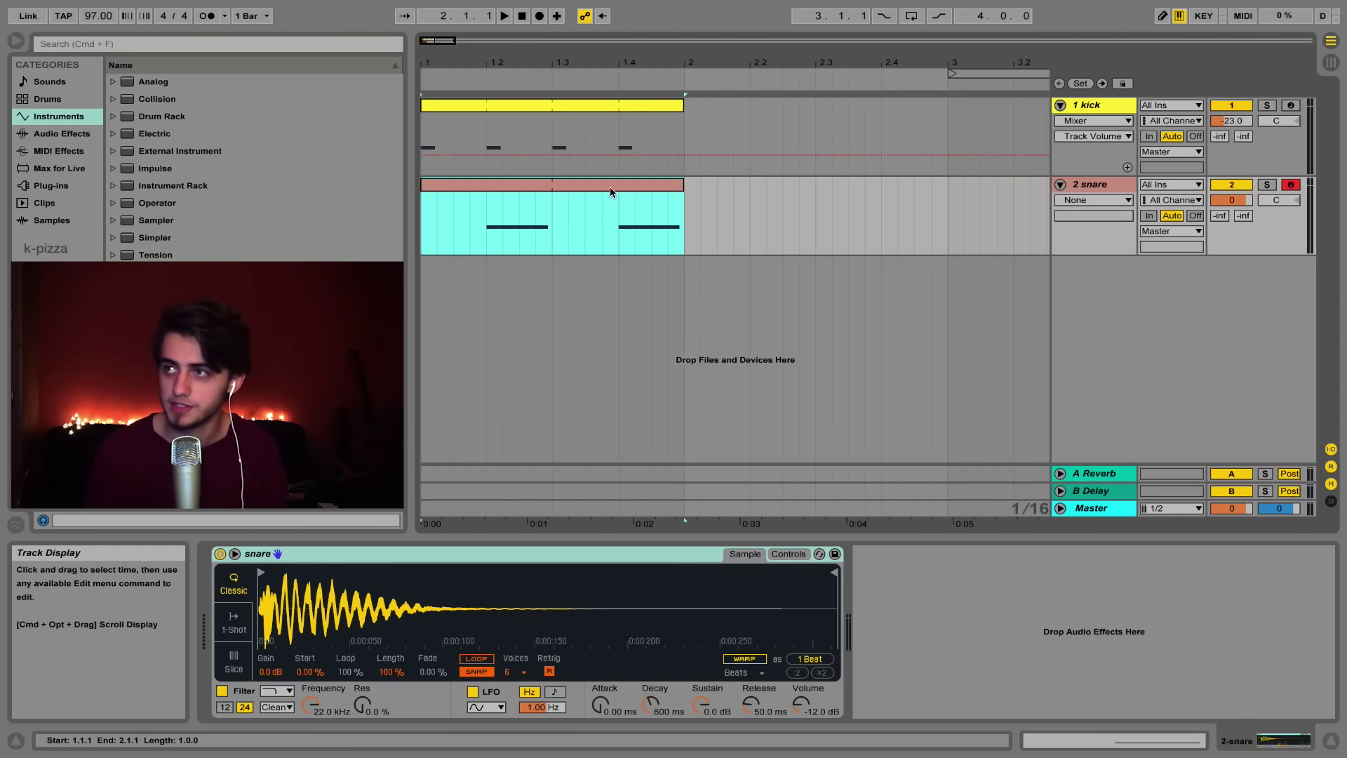
key("Up")
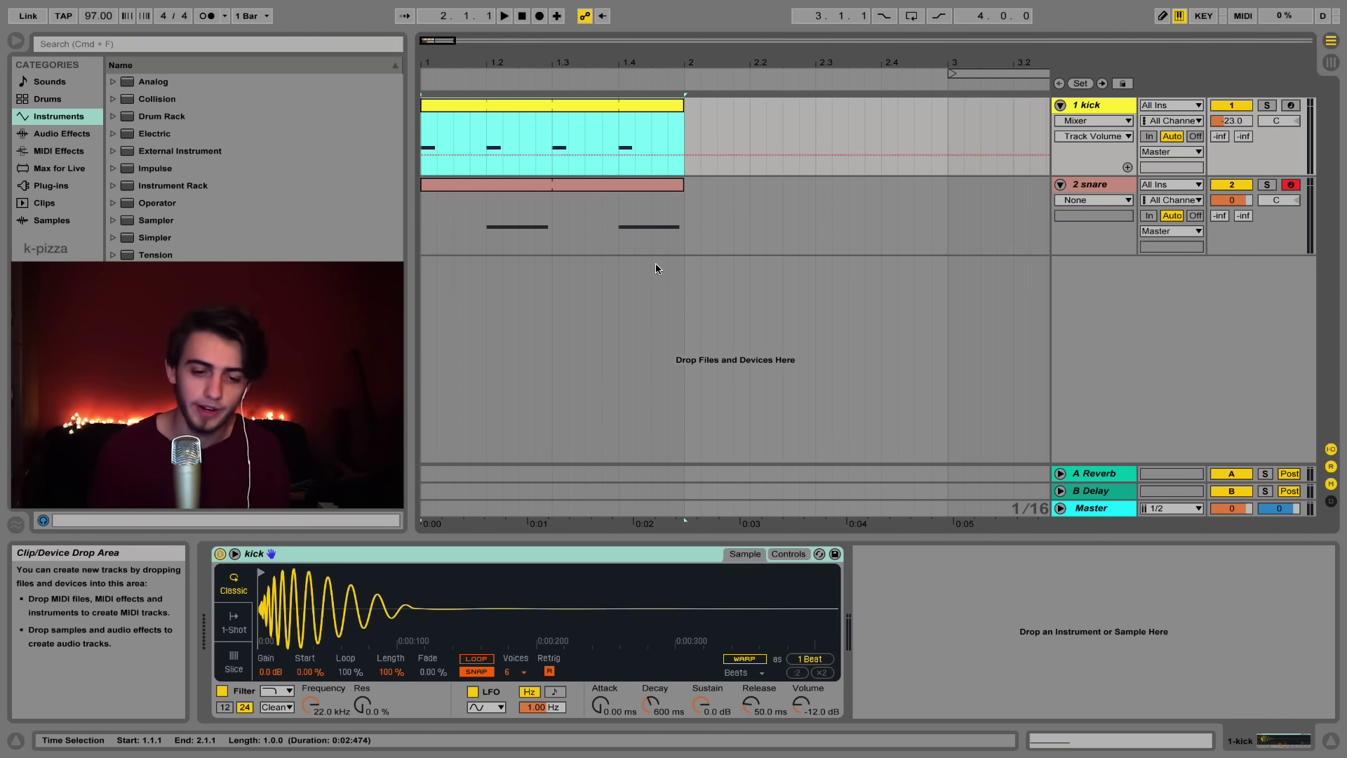
key("space")
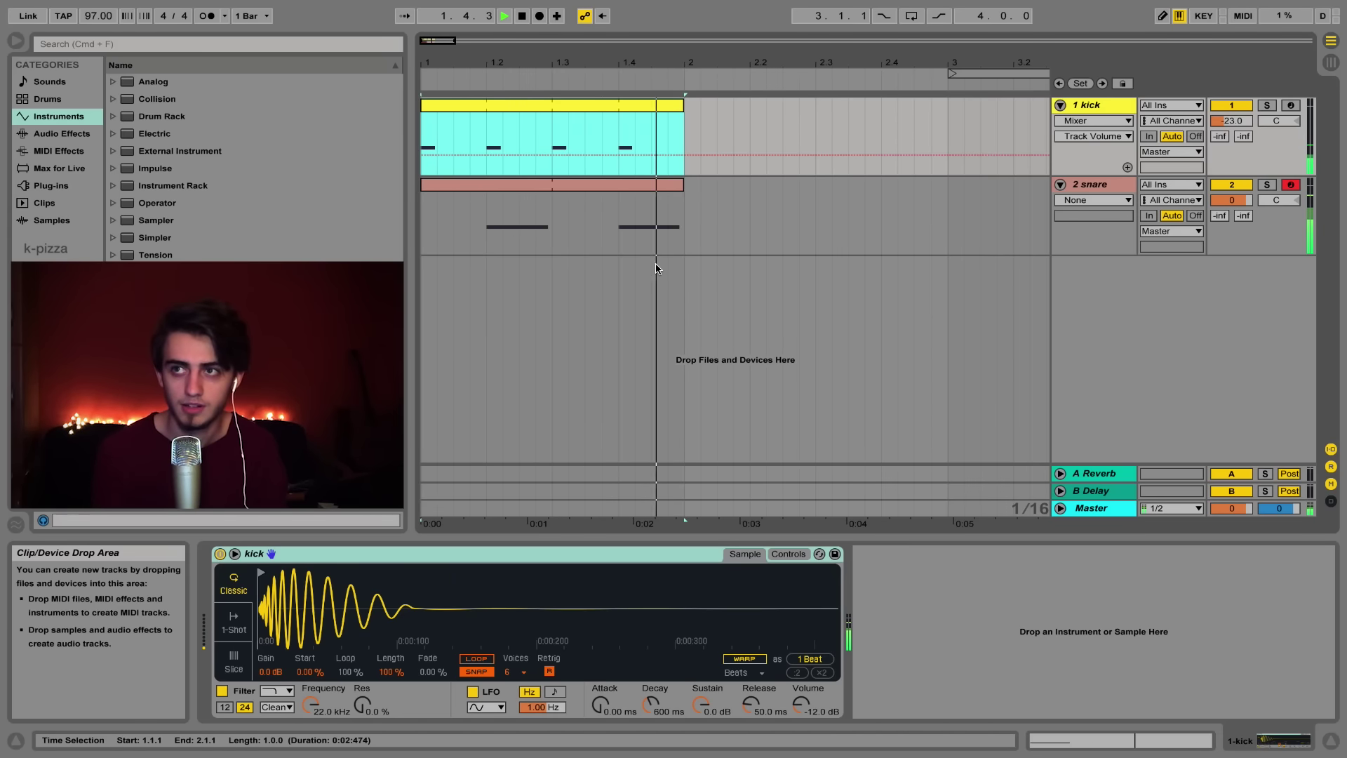
key("space")
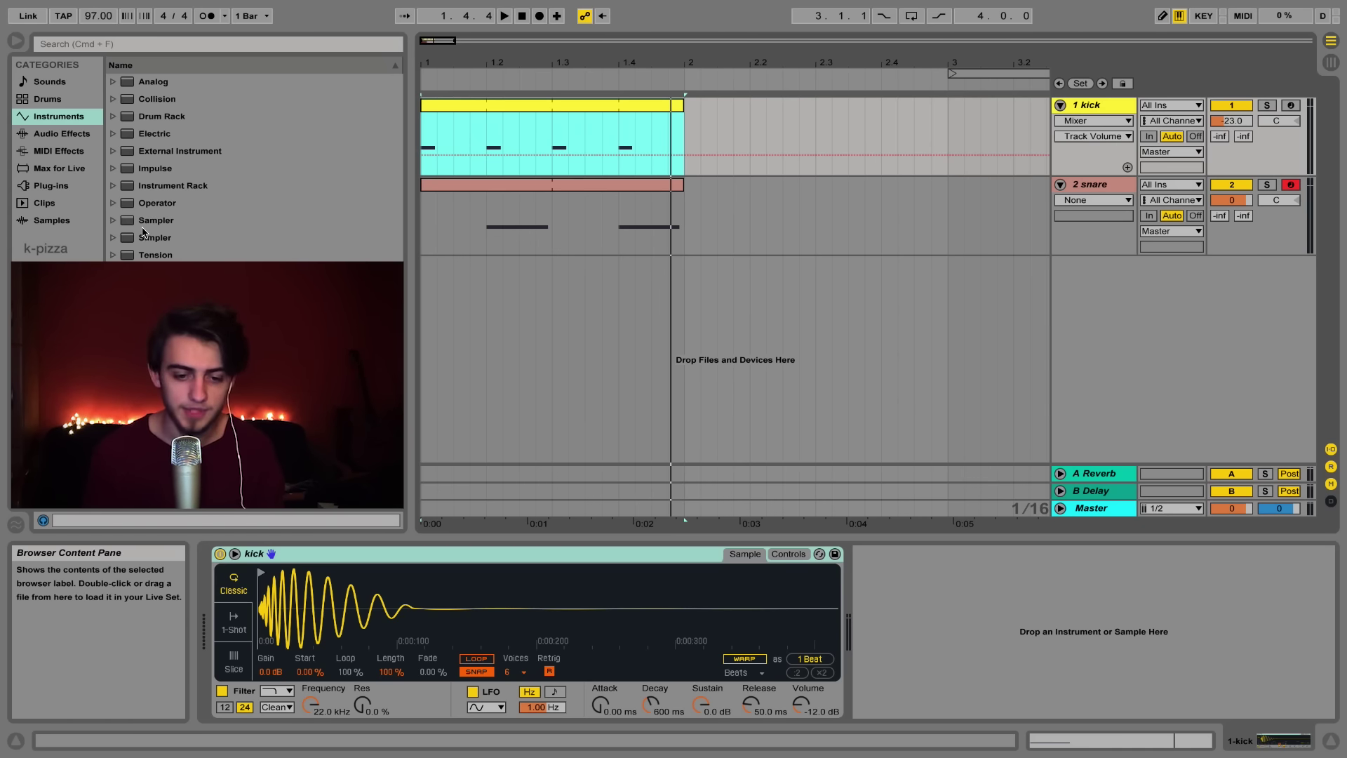
Step: Group the snare Simpler into an Instrument Rack and add clap.aif as a second chain
left_click(511, 184)
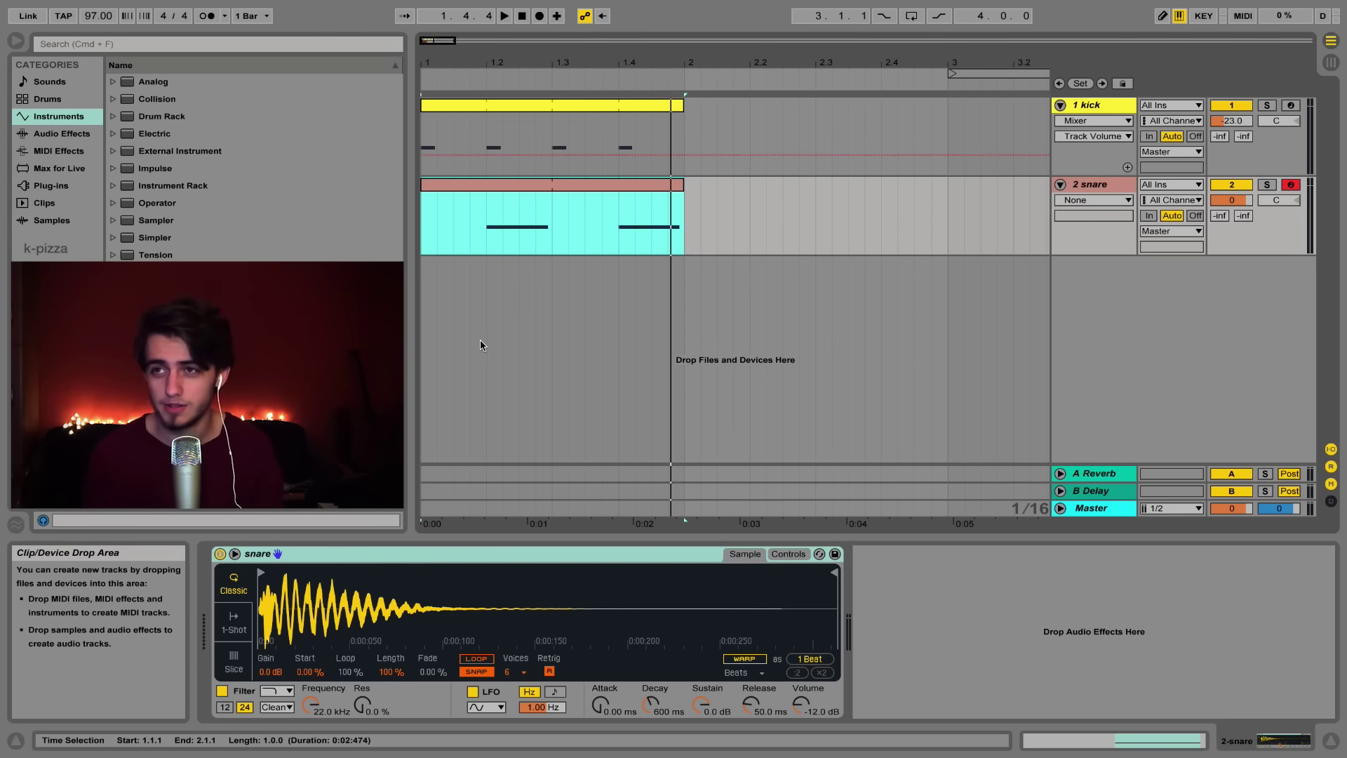
left_click(412, 558)
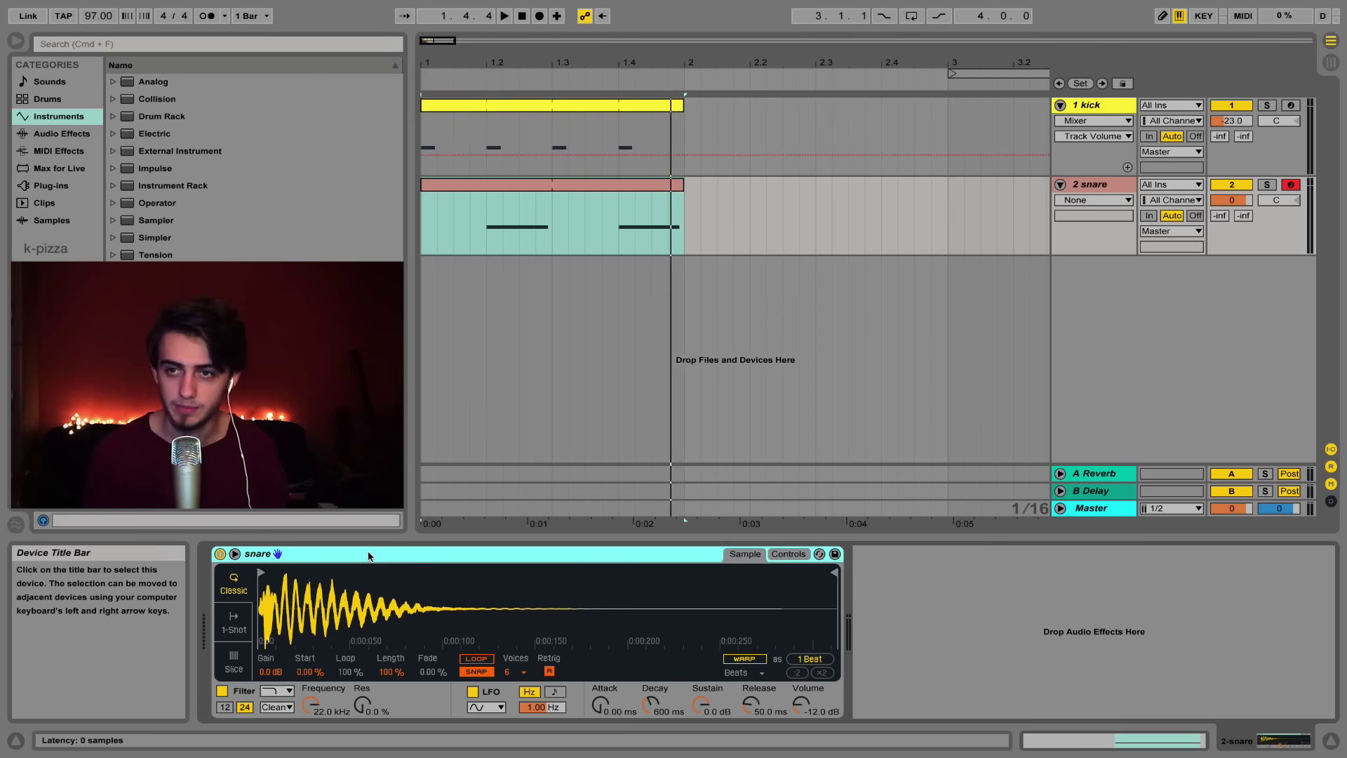
key("super+g")
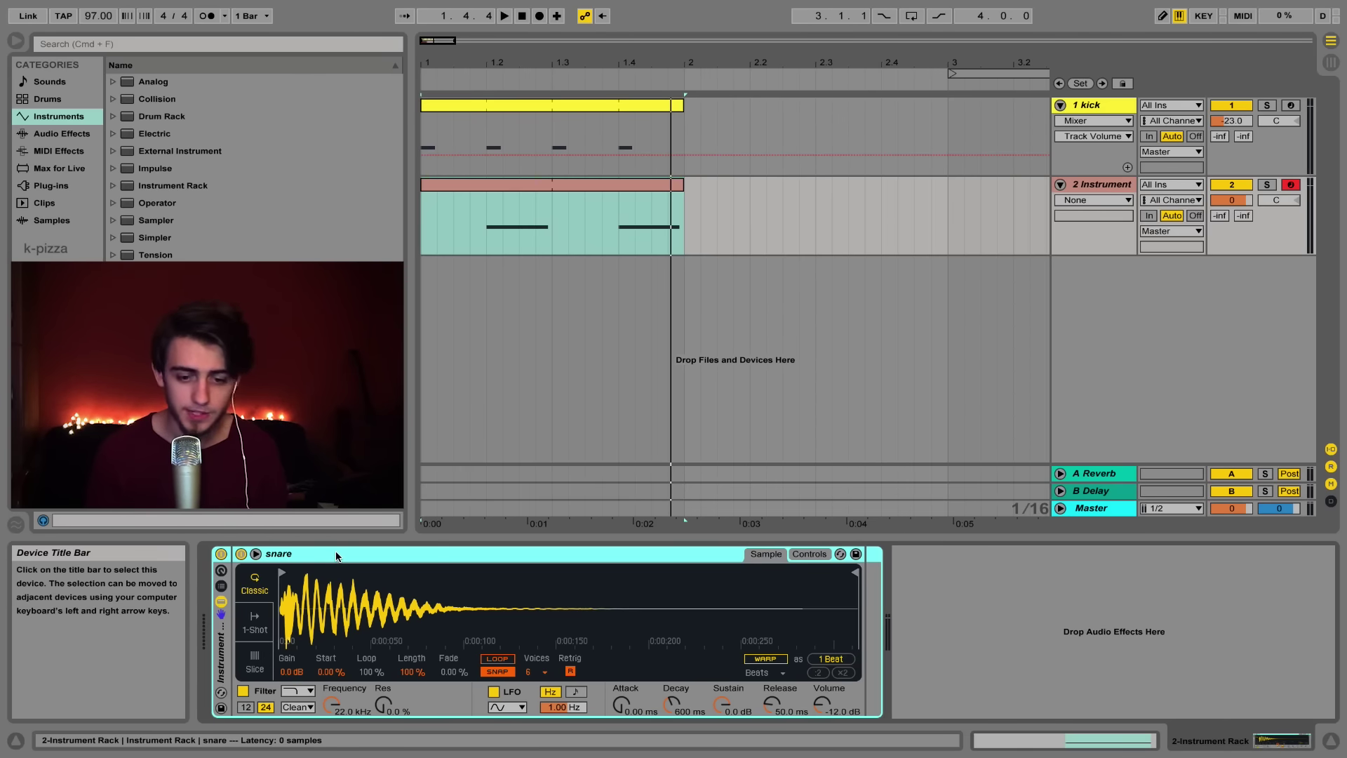
left_click(221, 586)
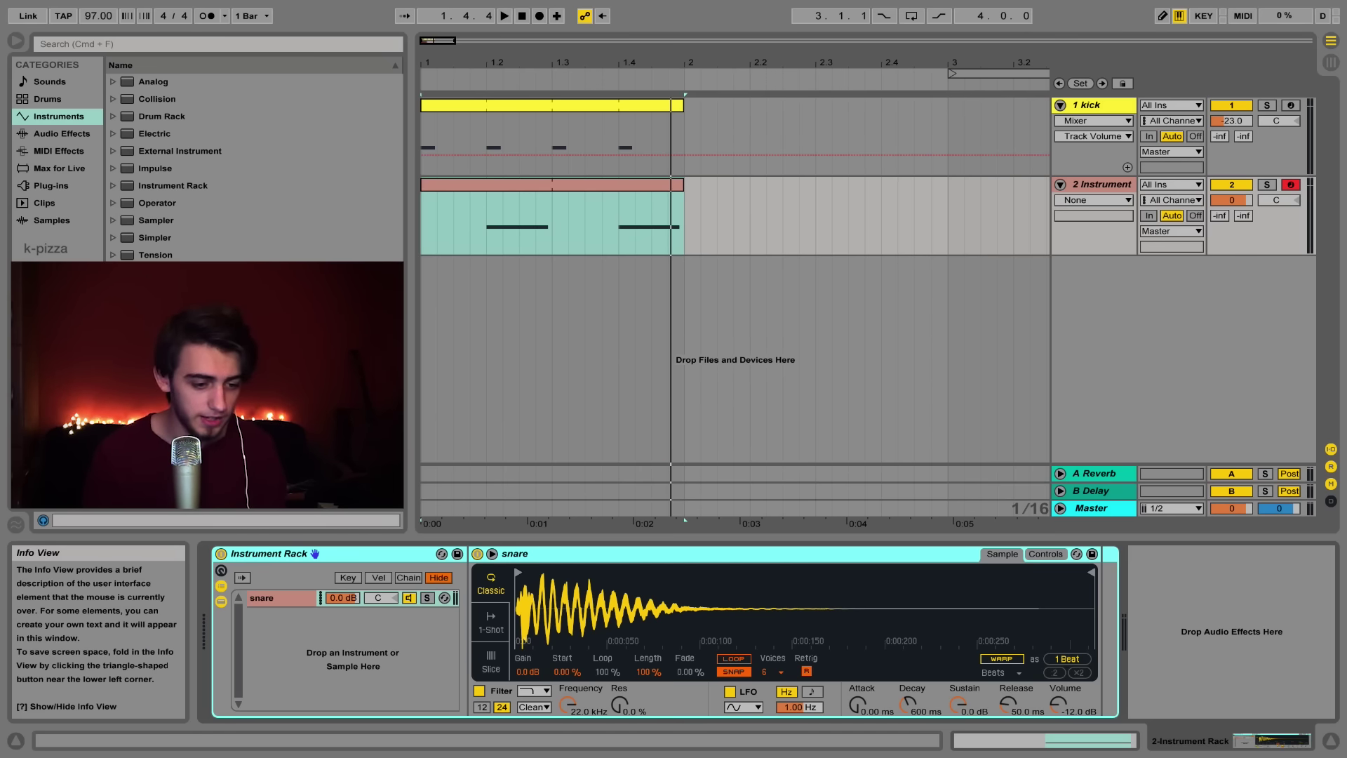
left_click_drag(244, 491, 378, 656)
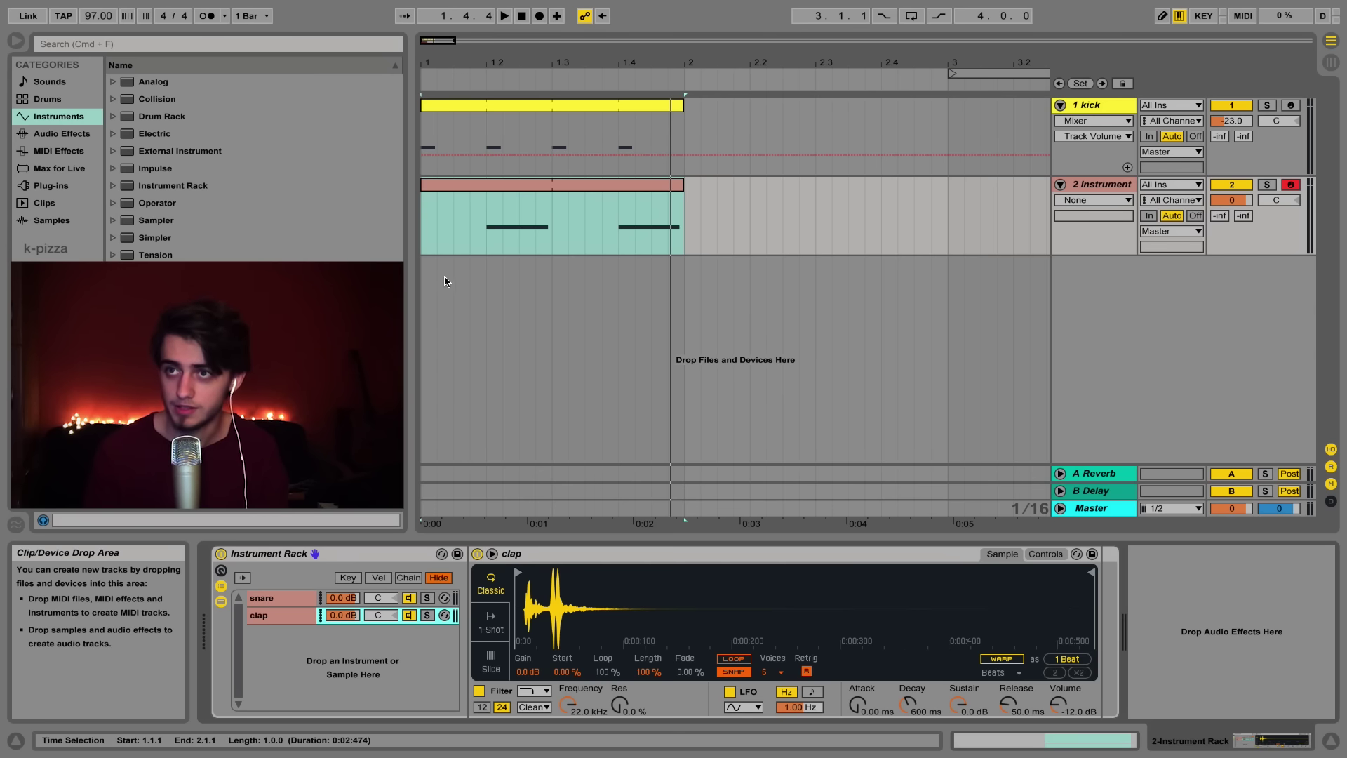
Step: Play the loop and briefly solo the clap chain to hear it alone
left_click(423, 232)
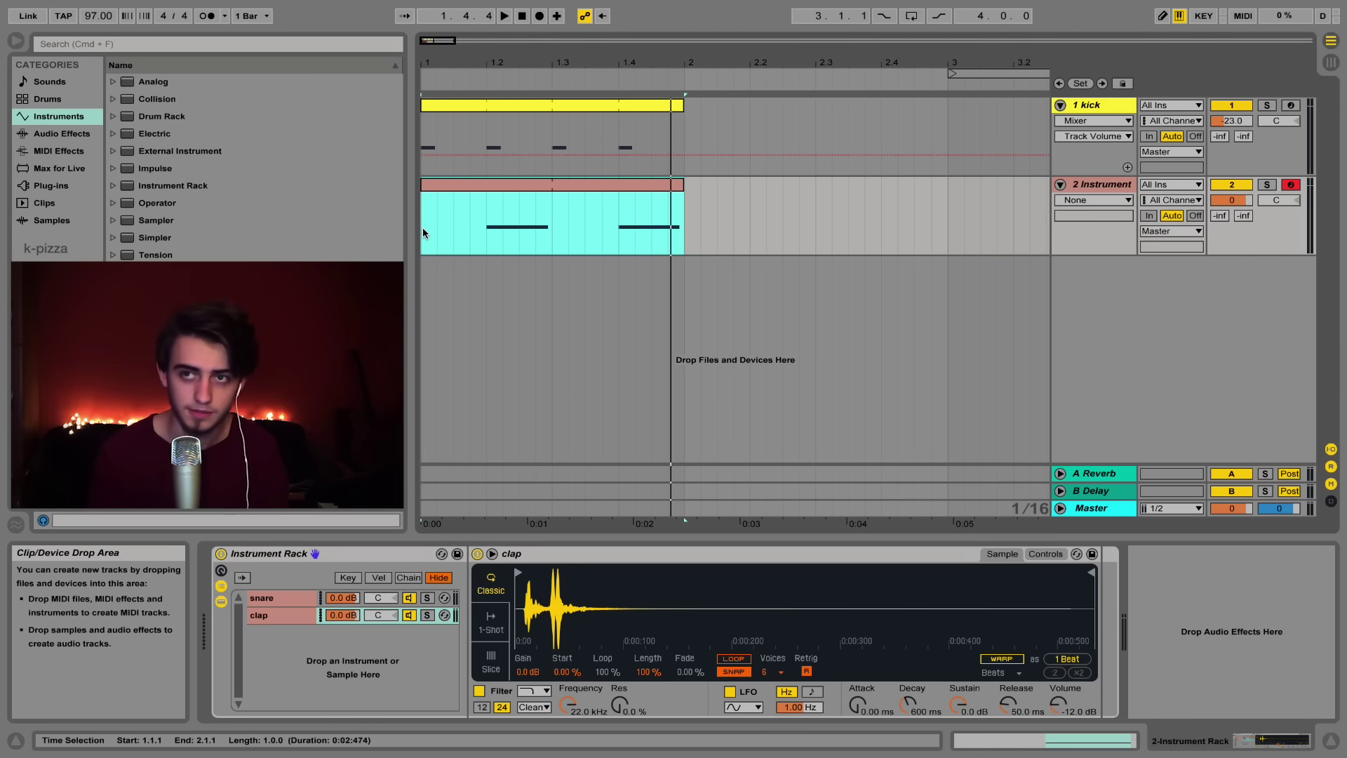
key("space")
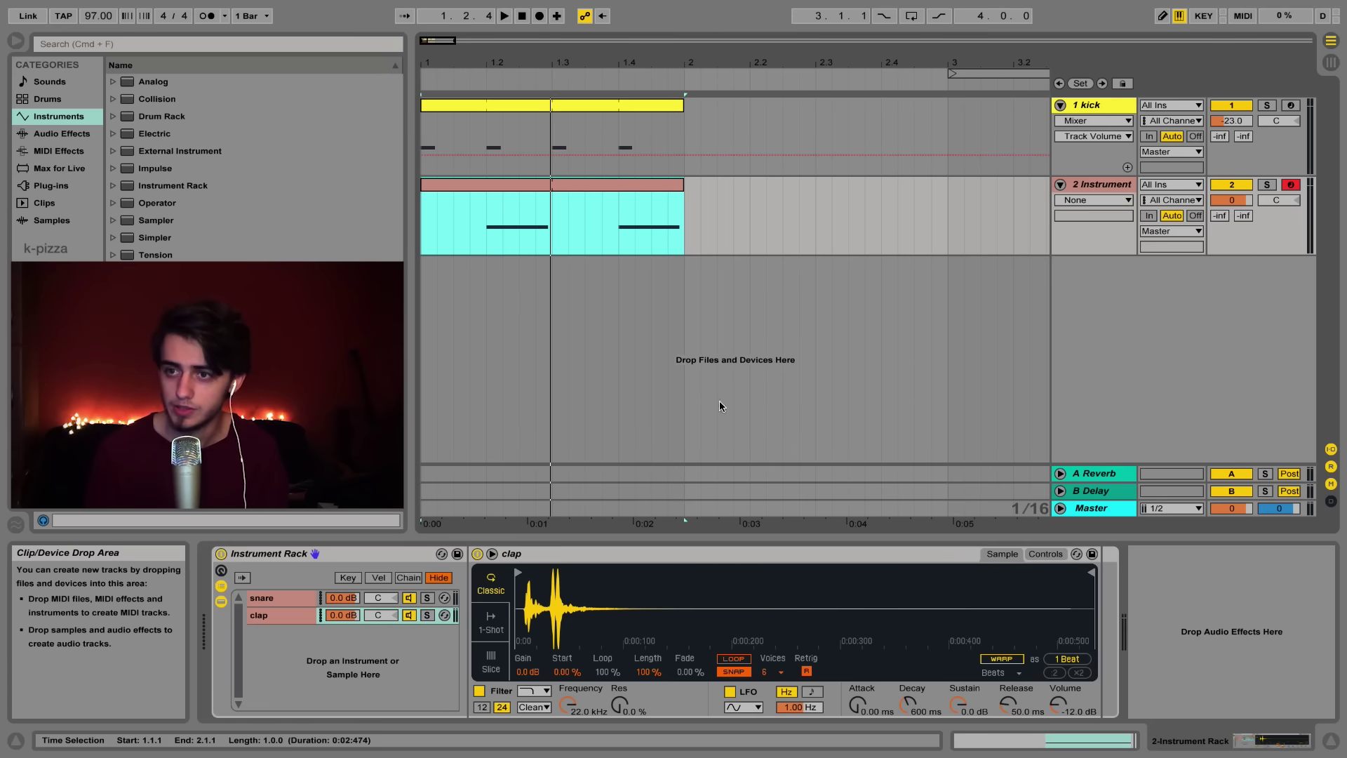
left_click(427, 615)
left_click(427, 615)
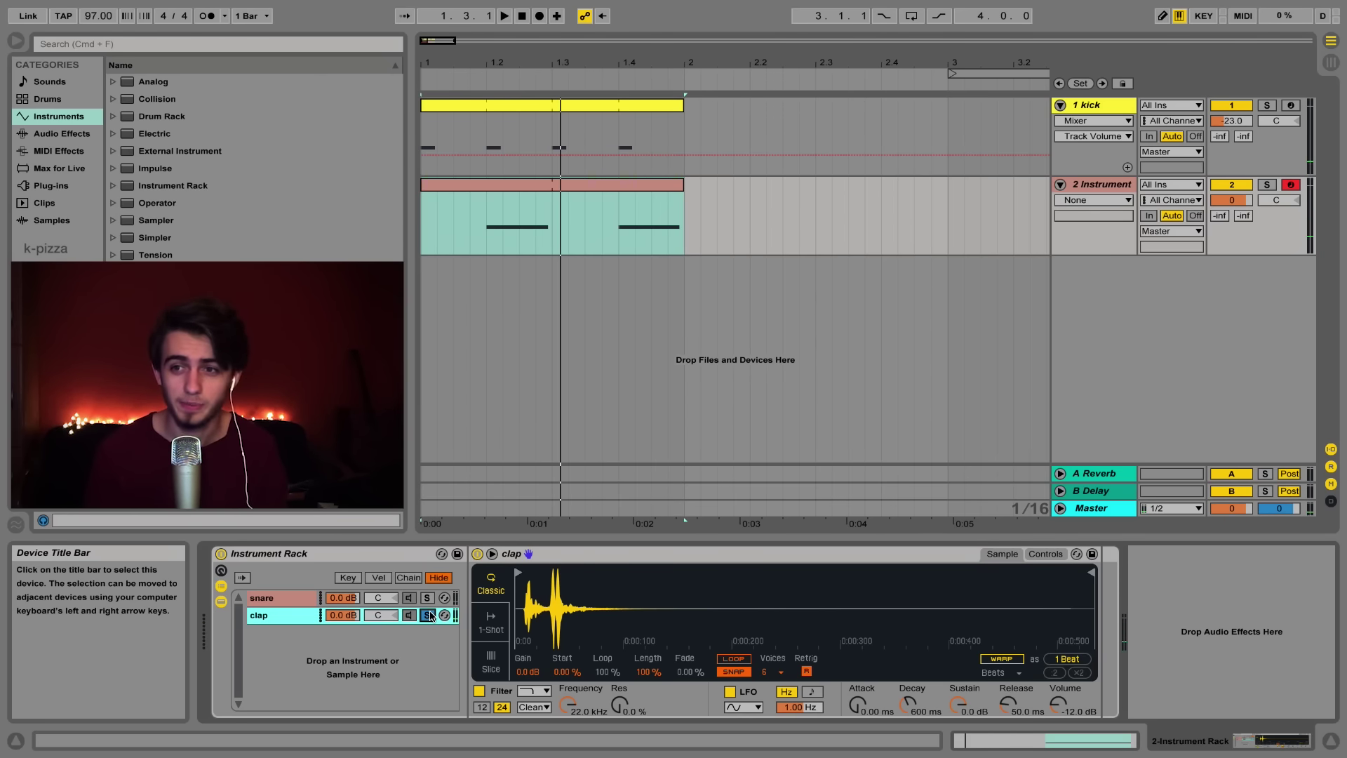
left_click(428, 615)
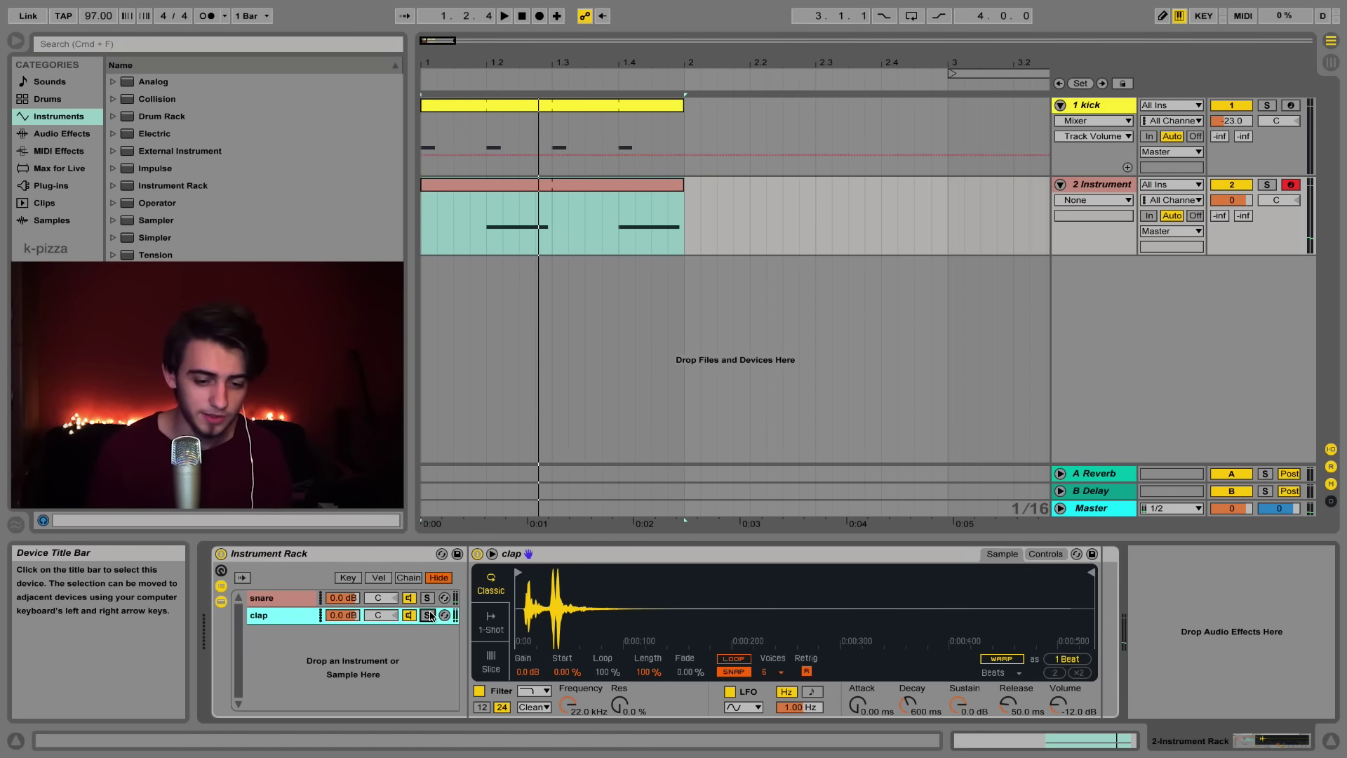
Step: Set the clap chain to about 2 dB and the snare chain to -6.0 dB, then replay
left_click(341, 615)
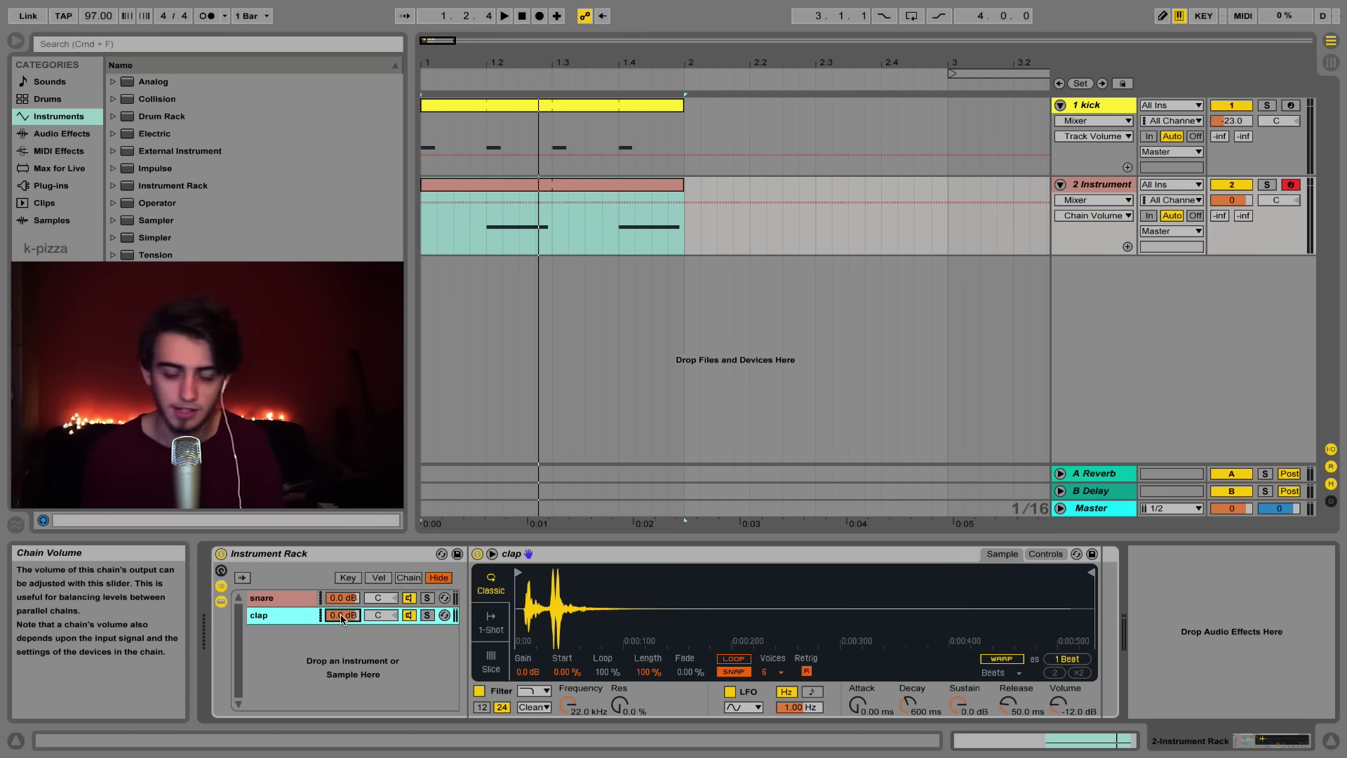
left_click_drag(342, 617, 343, 609)
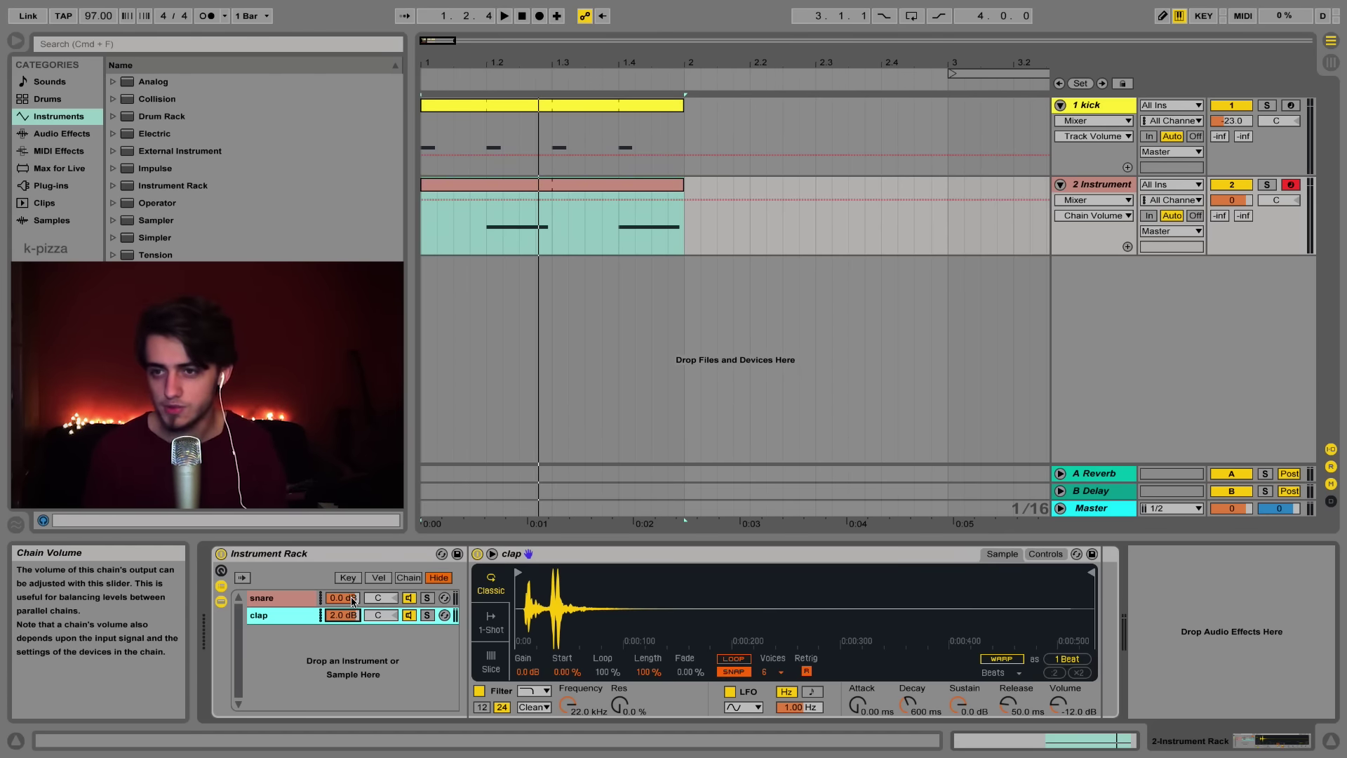
left_click_drag(353, 601, 351, 603)
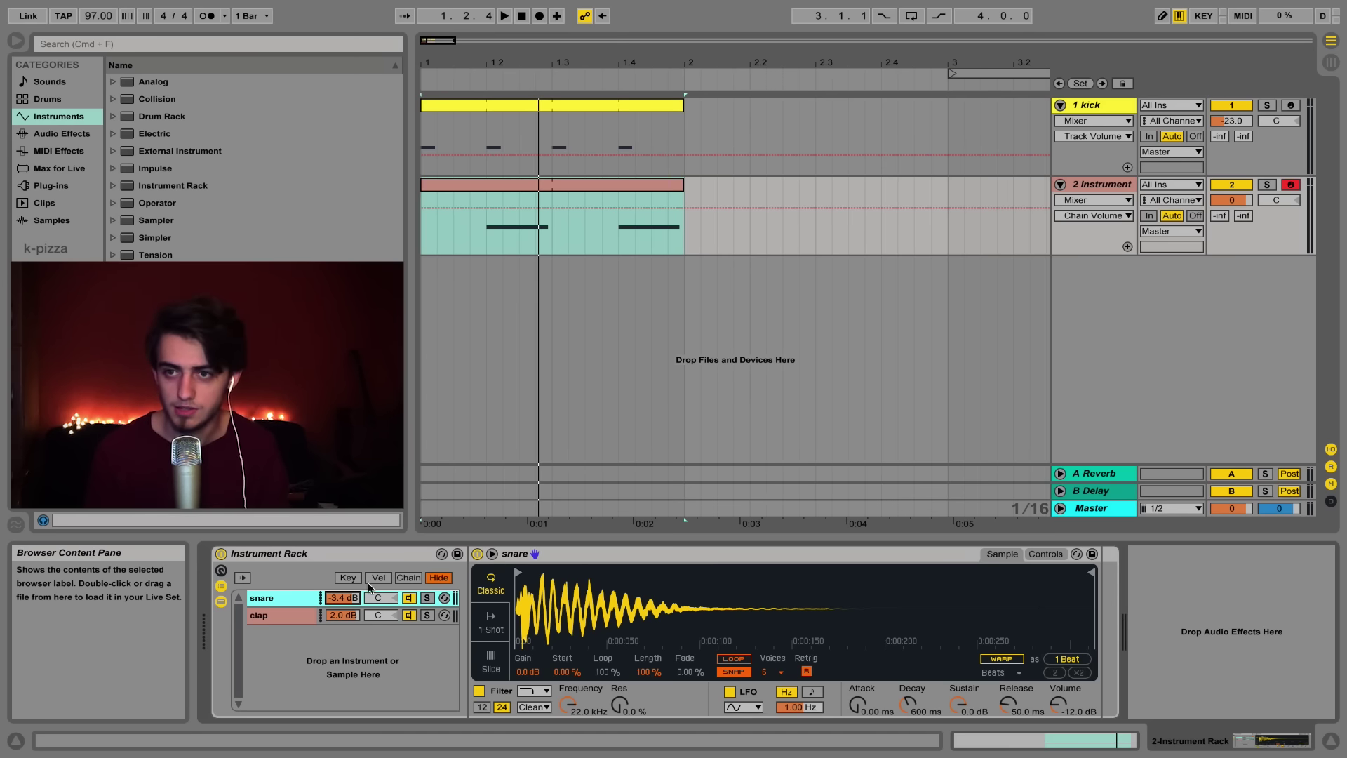
left_click_drag(343, 601, 343, 620)
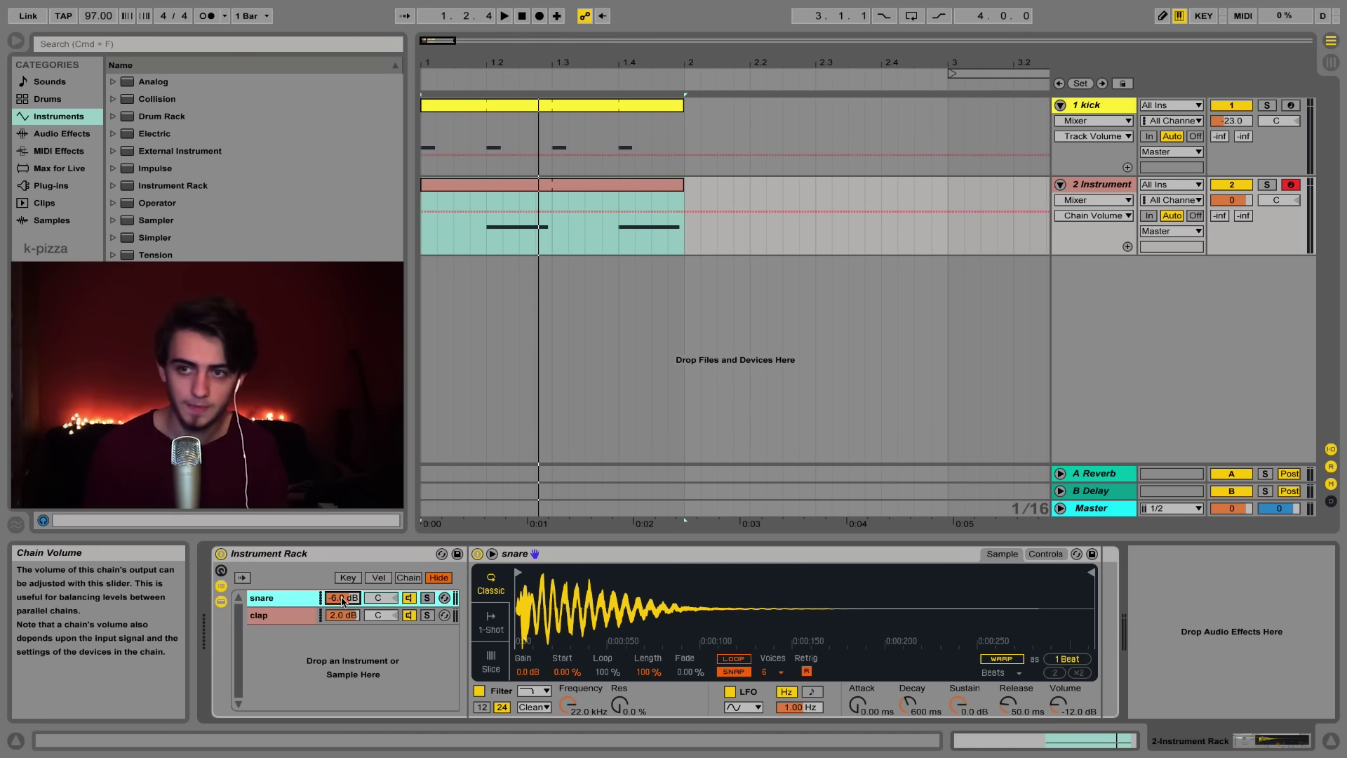
left_click(424, 240)
key("space")
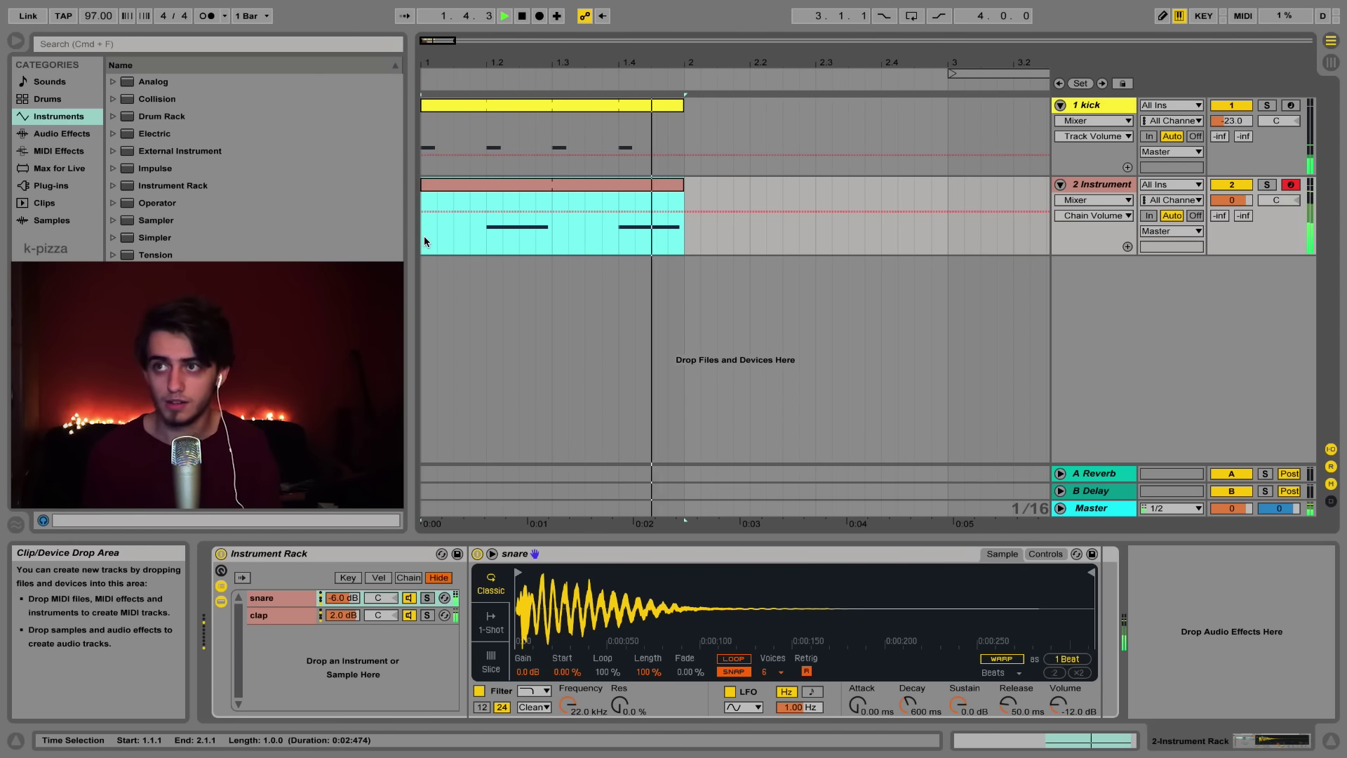
Step: Search the browser for 'reverb' and load the Reverb audio effect onto the snare track
key("space")
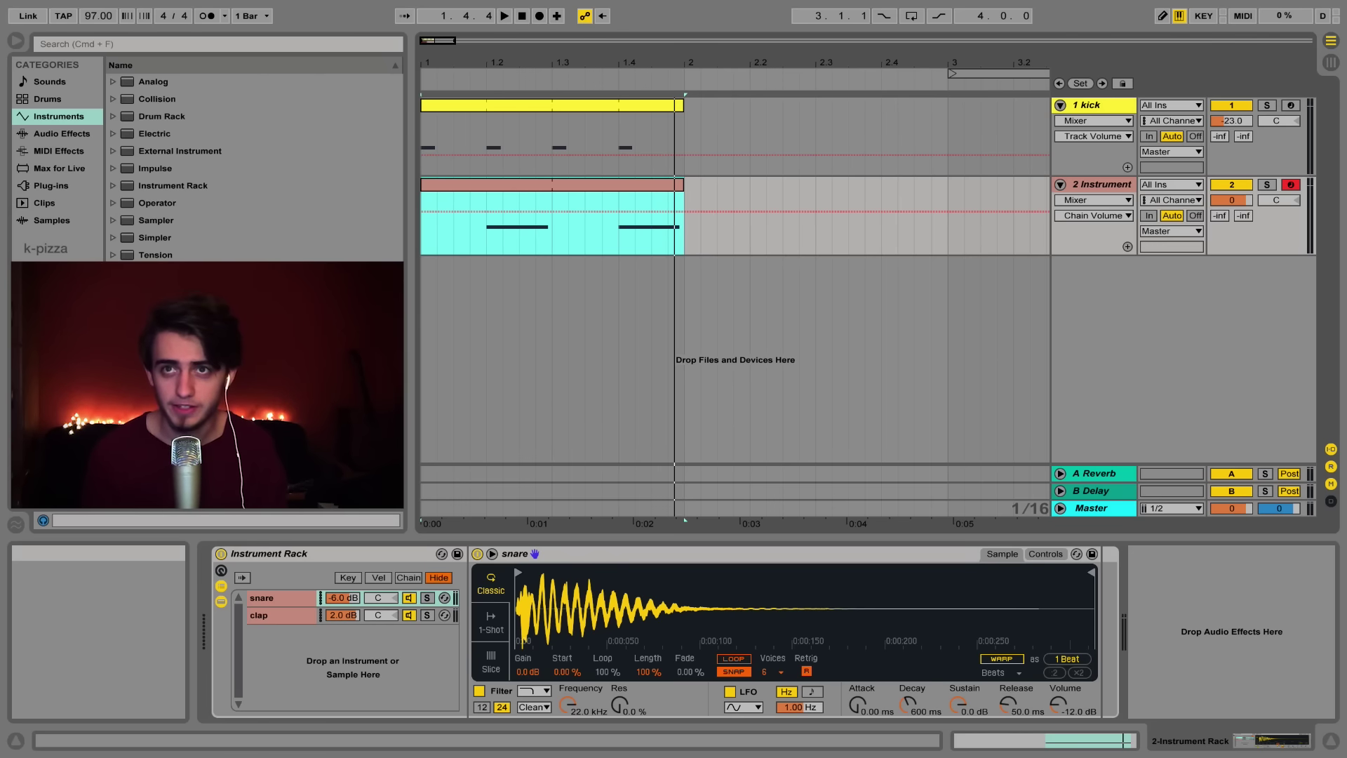
left_click(129, 46)
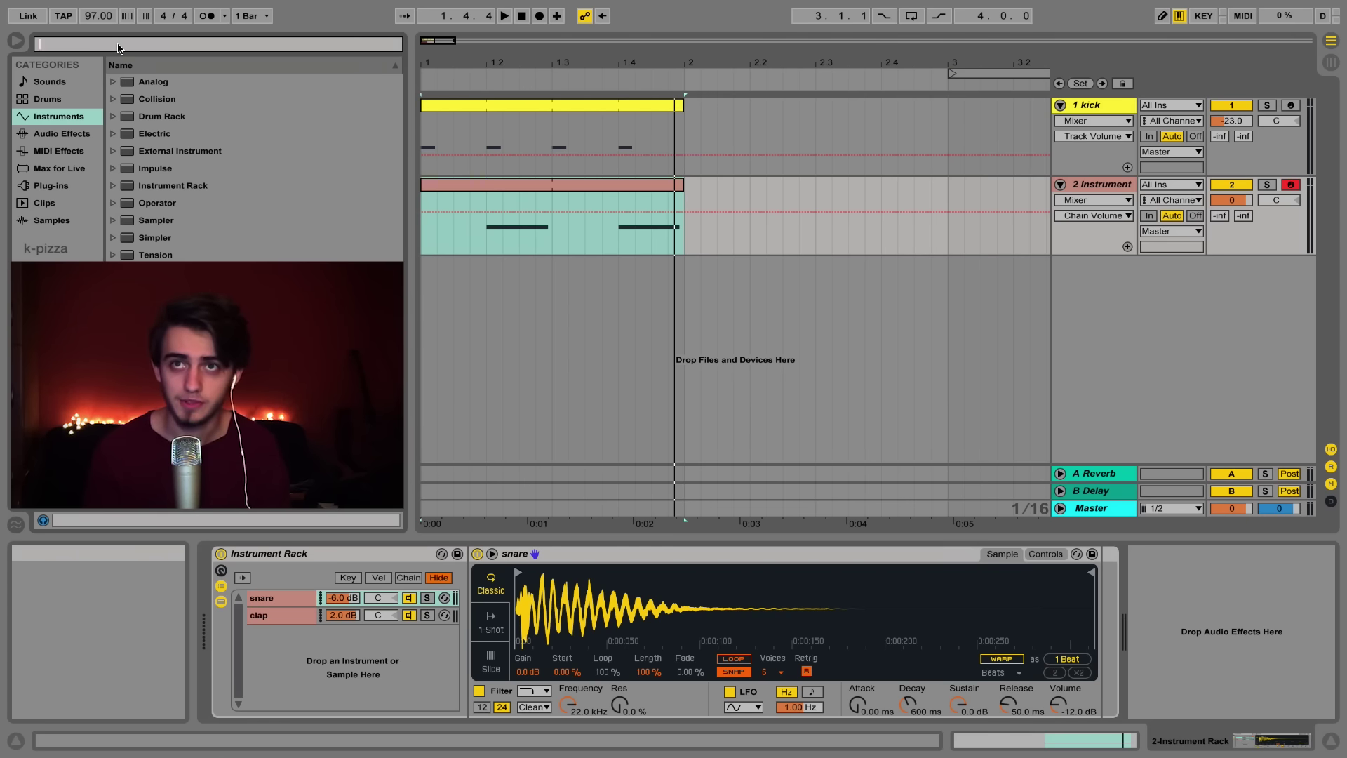
type("reverb")
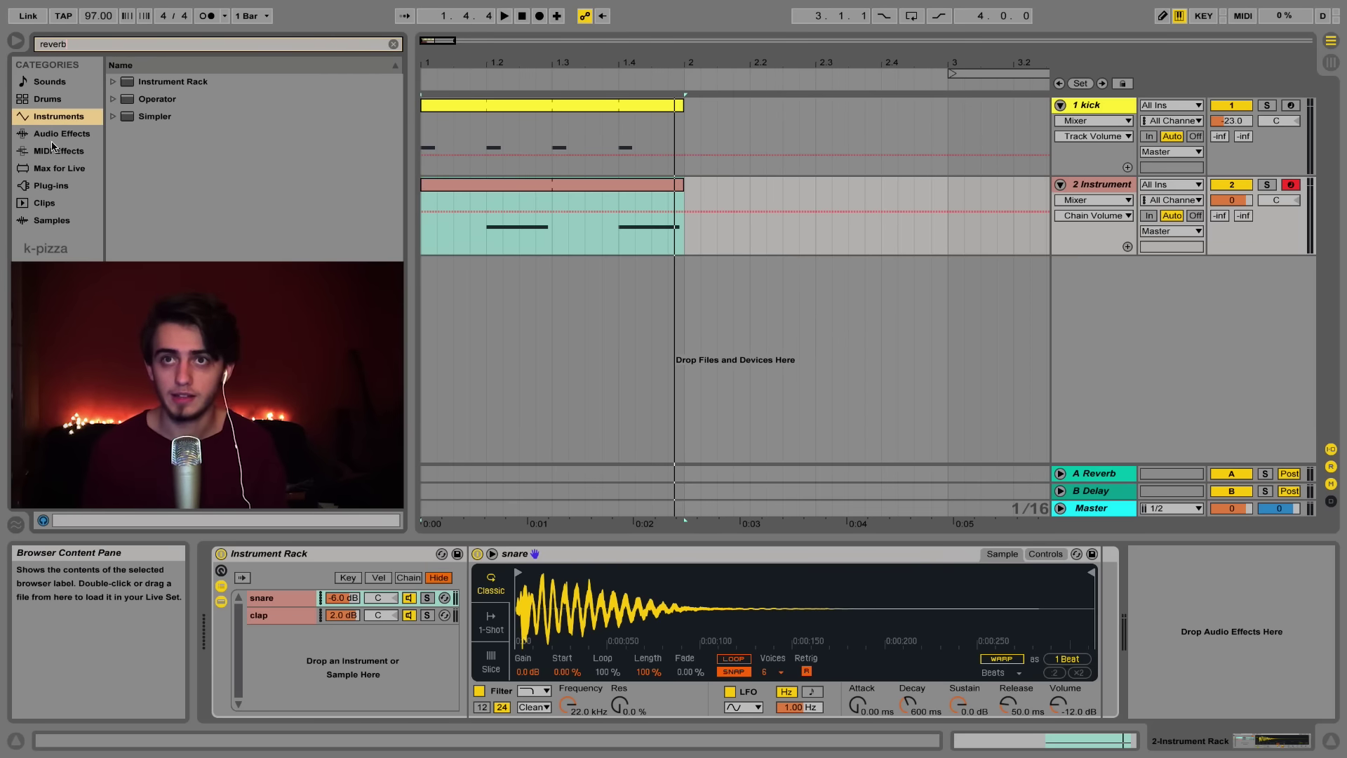
left_click(55, 135)
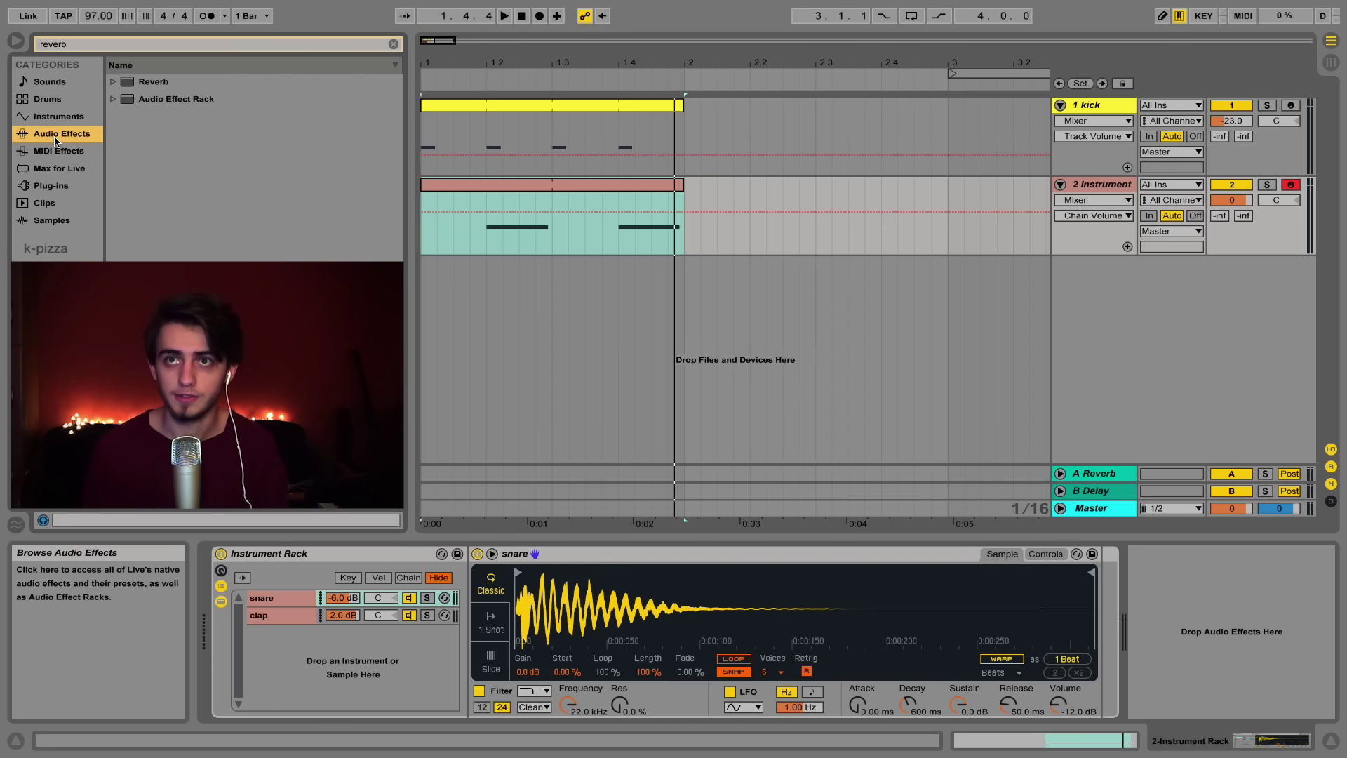
left_click(149, 82)
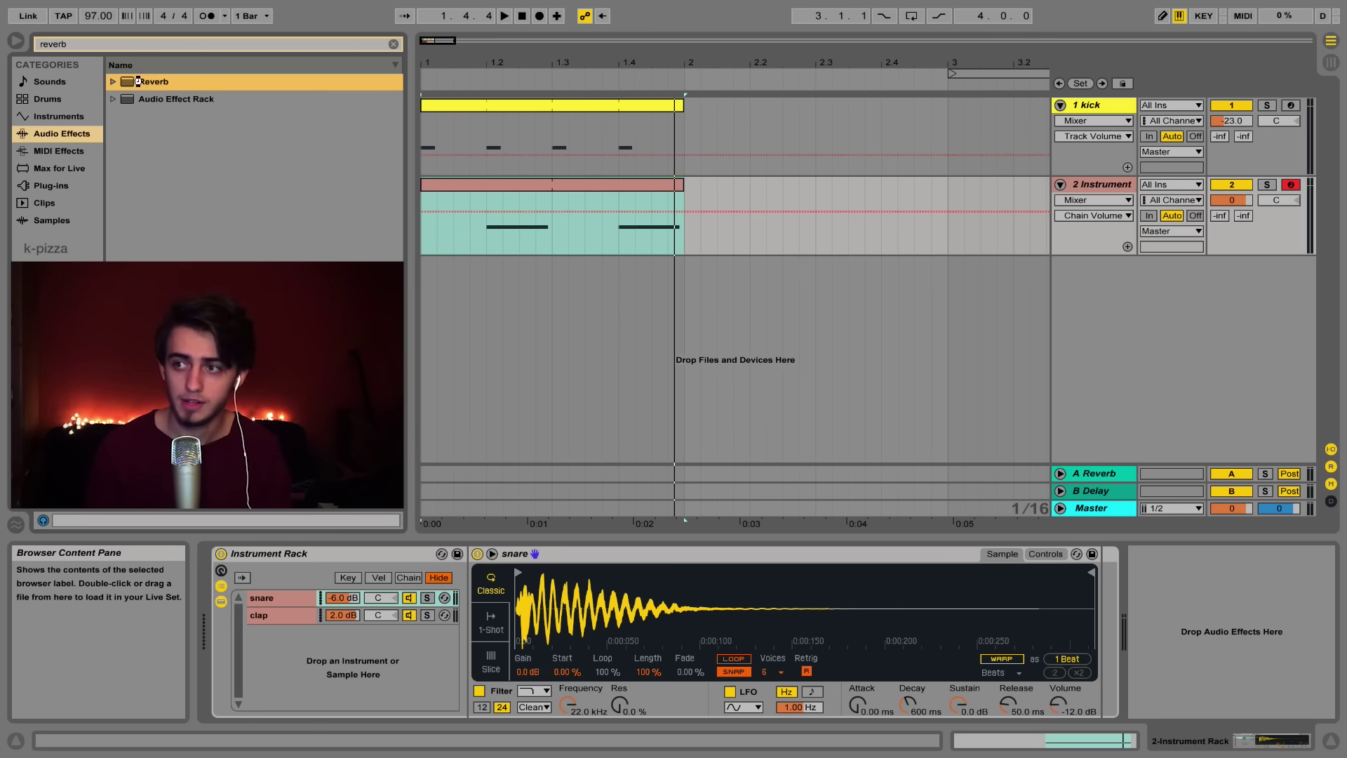
double_click(138, 82)
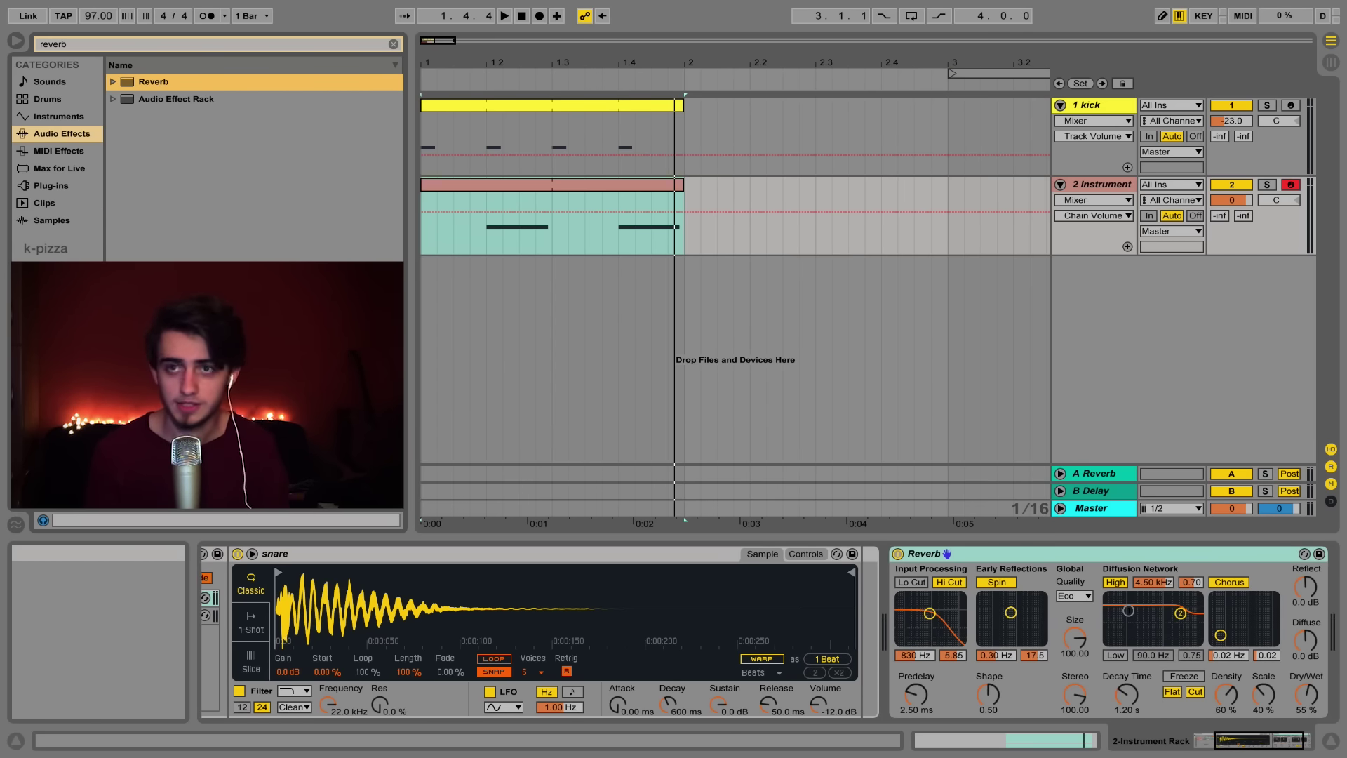
Step: Enable the snare Reverb's Lo Cut and move its input bandpass to 4.72 kHz / 3.10
key("space")
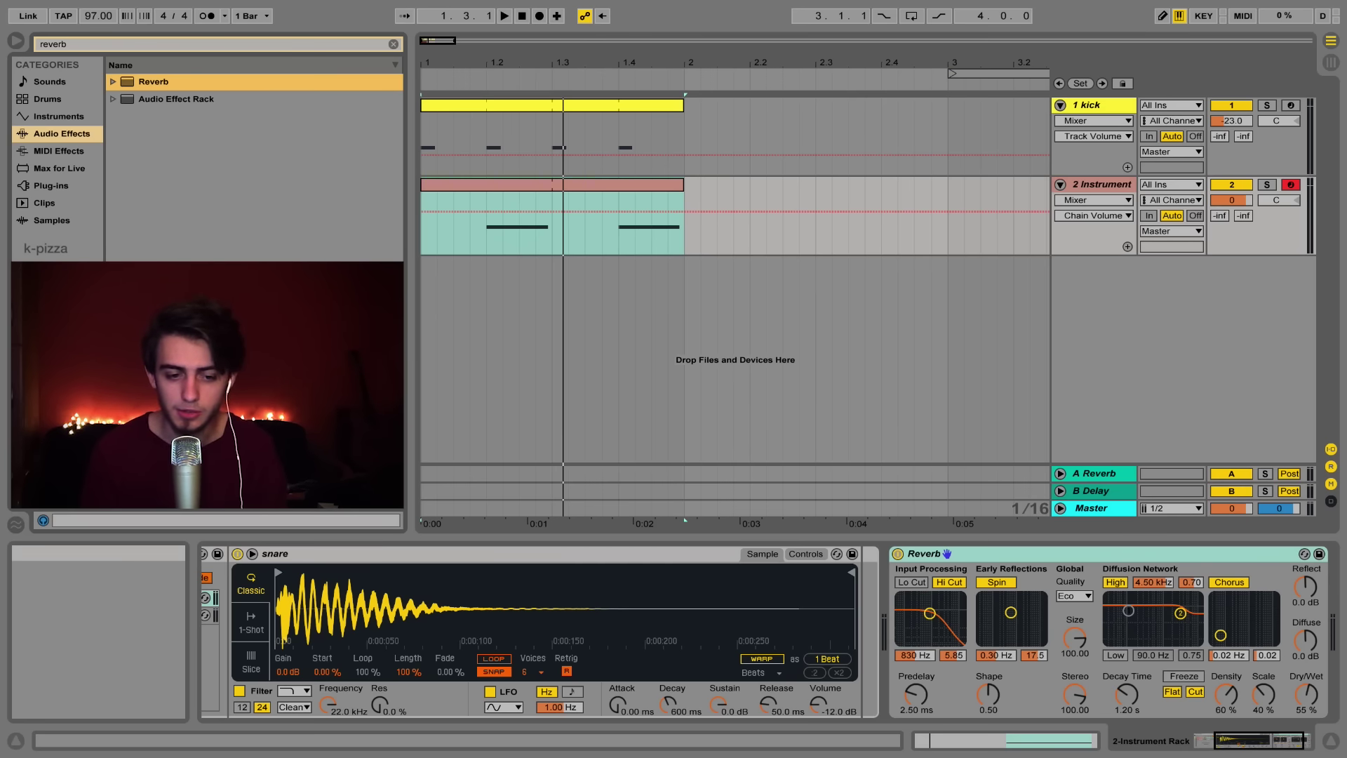
left_click(912, 581)
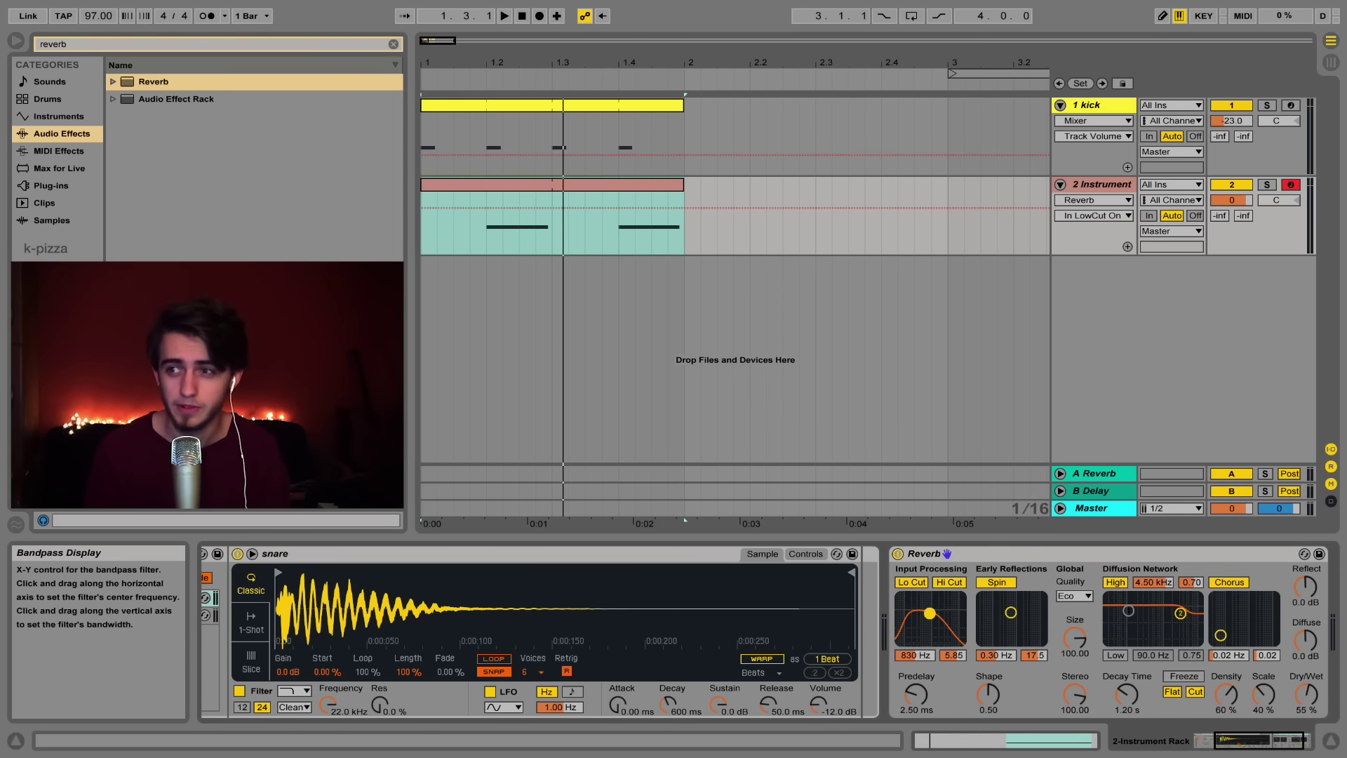
left_click_drag(931, 617, 947, 627)
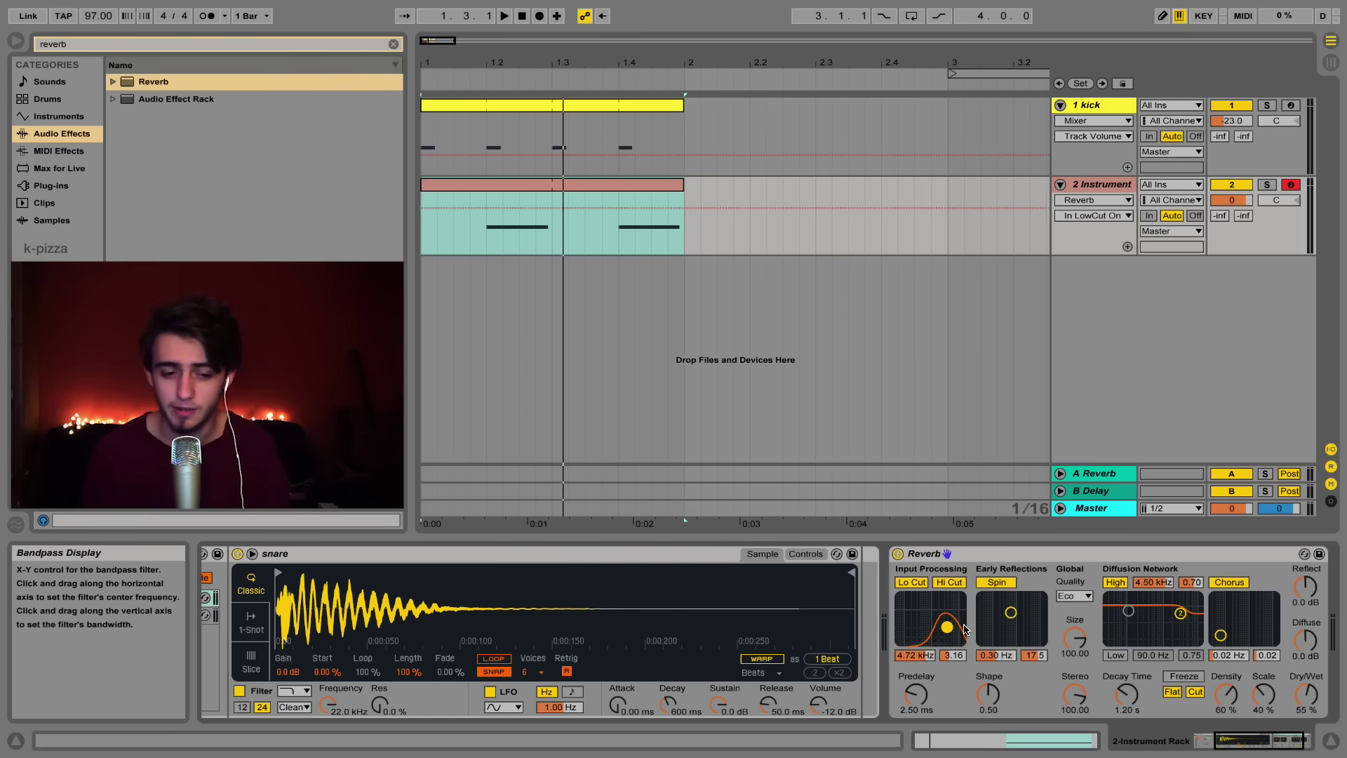
left_click(424, 226)
key("space")
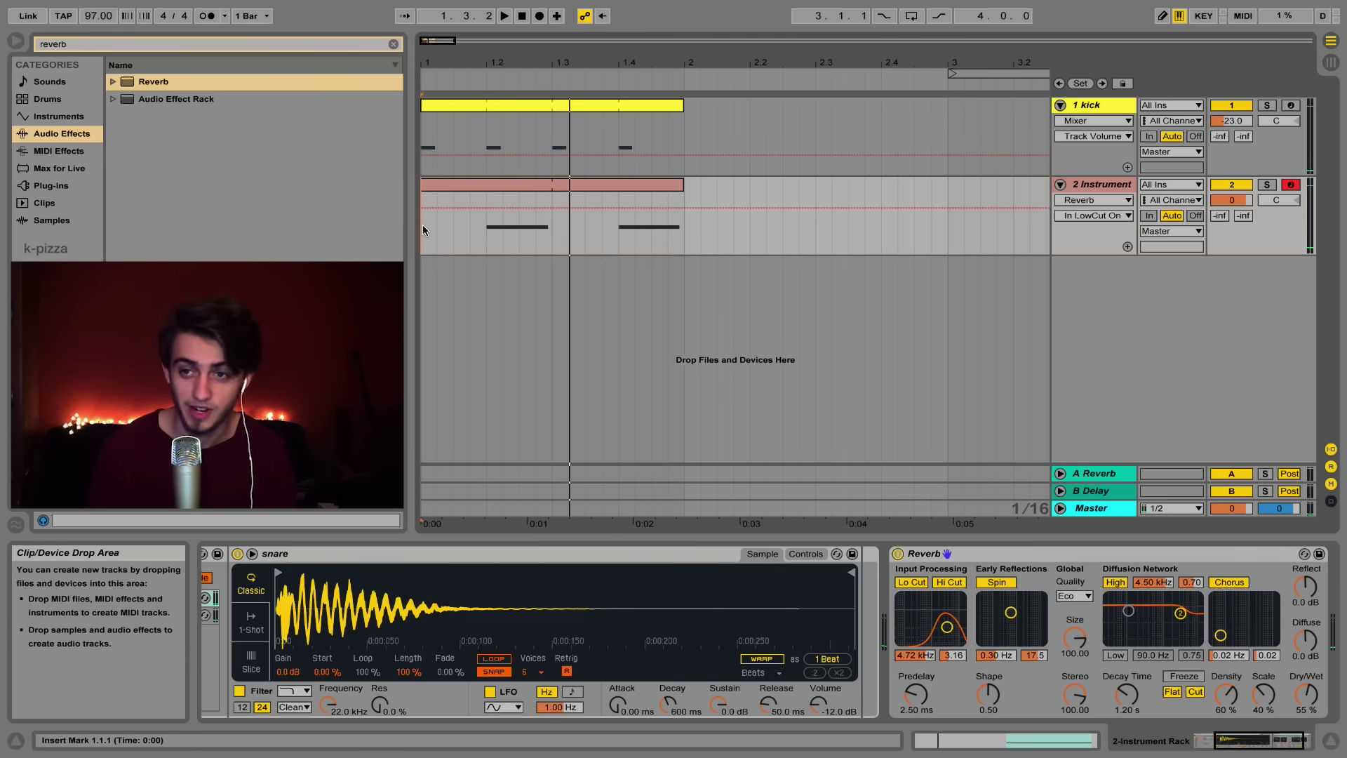
Step: Lower the Reverb's Dry/Wet to 8% and replay the loop from bar 1 to check
right_click(1310, 695)
key("Escape")
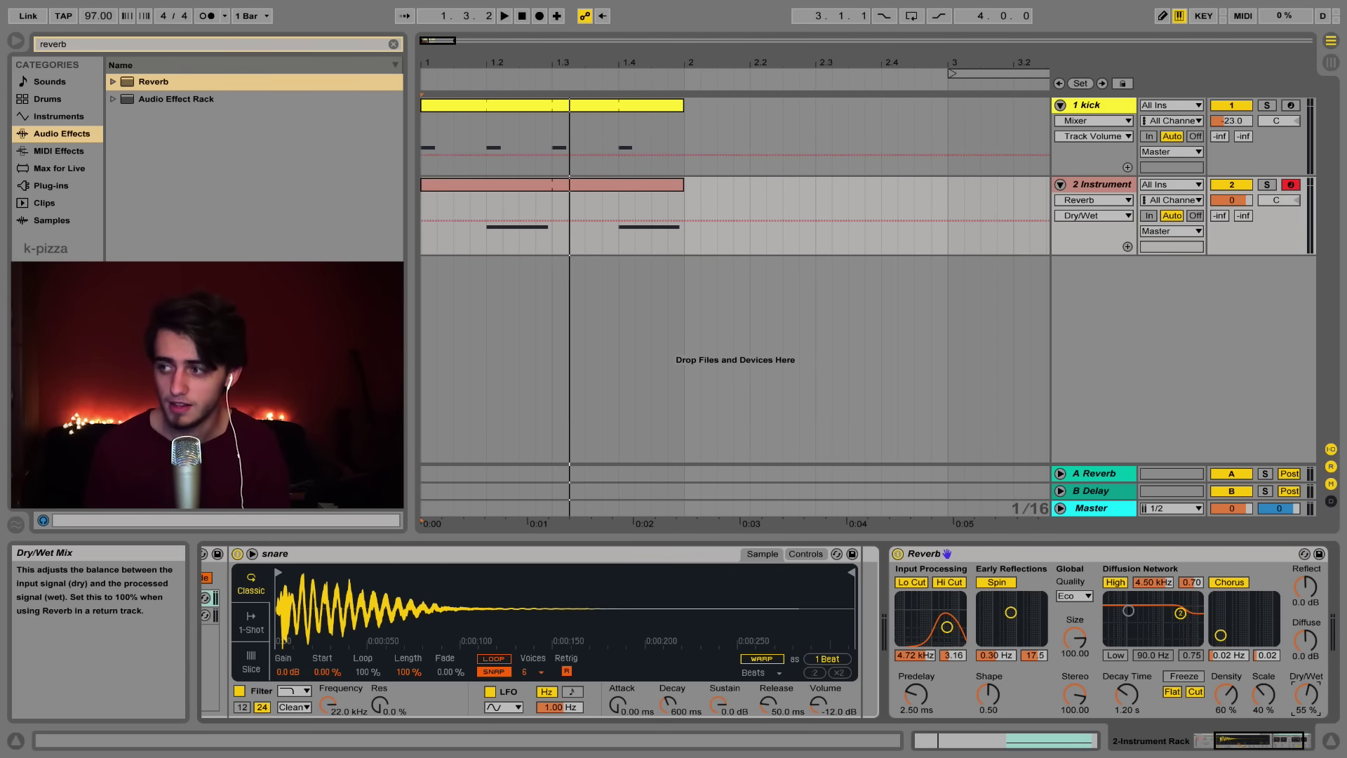
mouse_move(1306, 694)
left_mouse_down()
mouse_move(1306, 721)
mouse_move(1307, 689)
left_mouse_up()
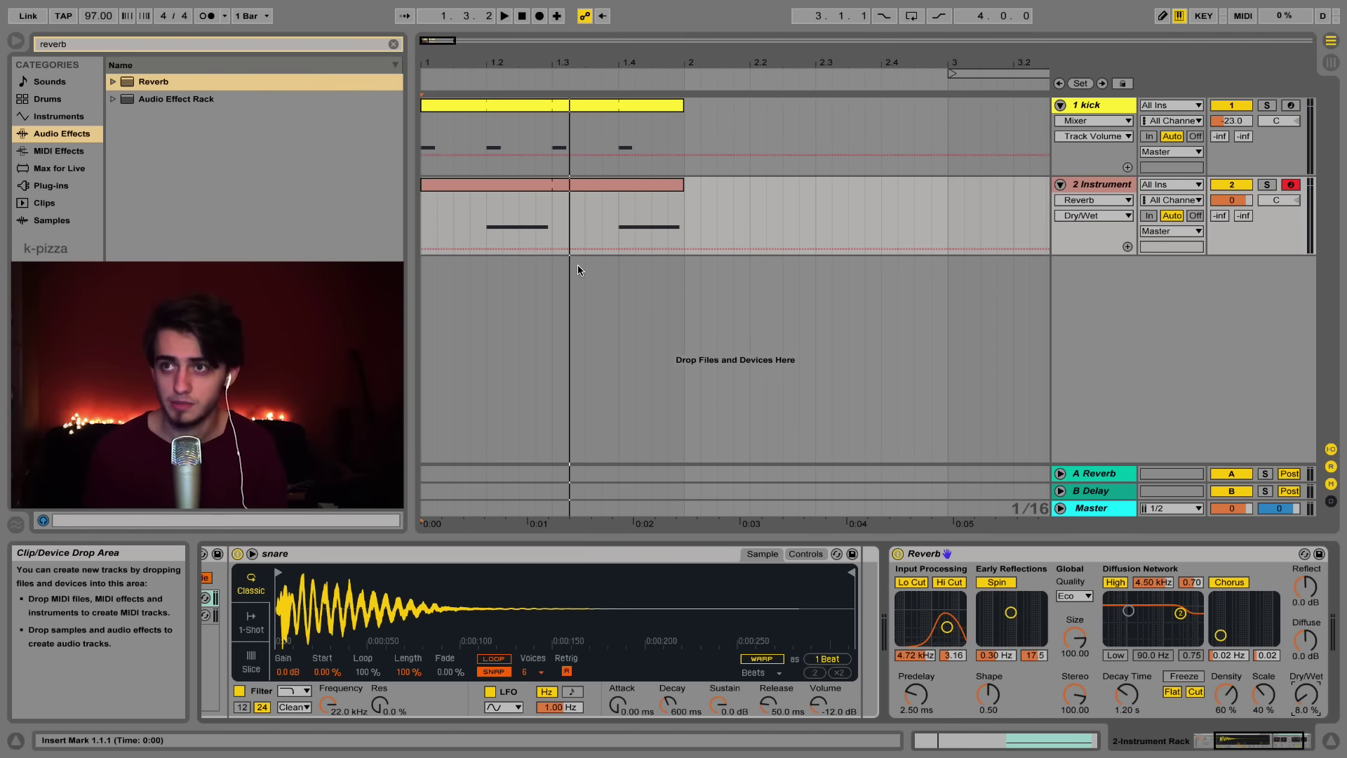
left_click(421, 218)
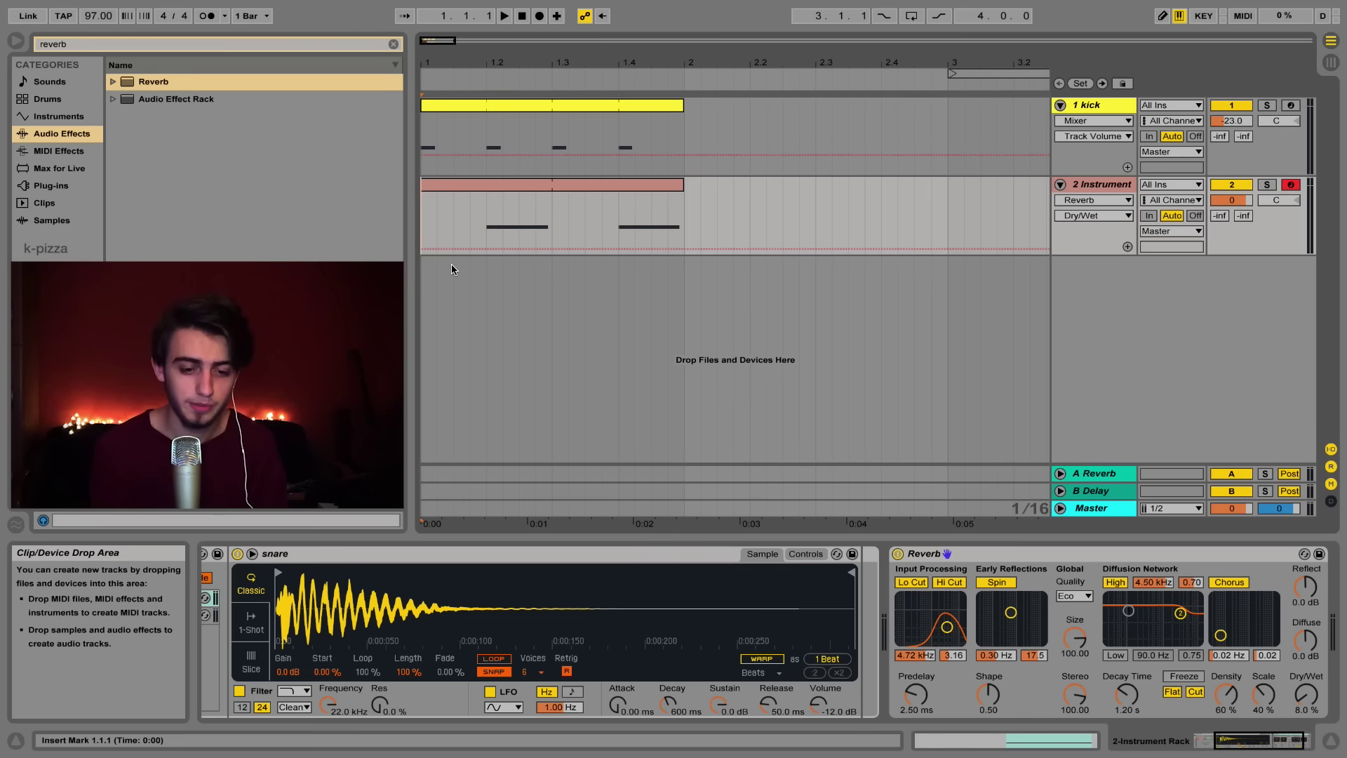
key("space")
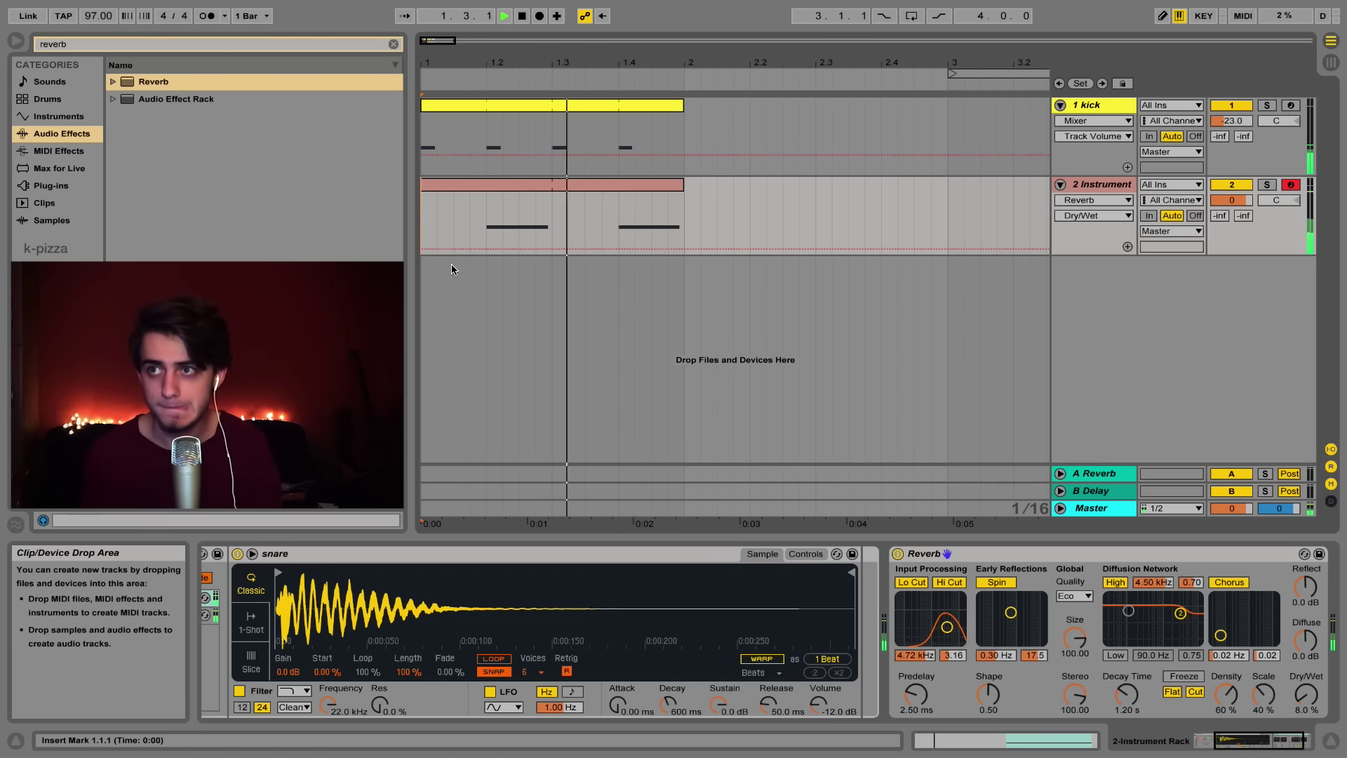
key("space")
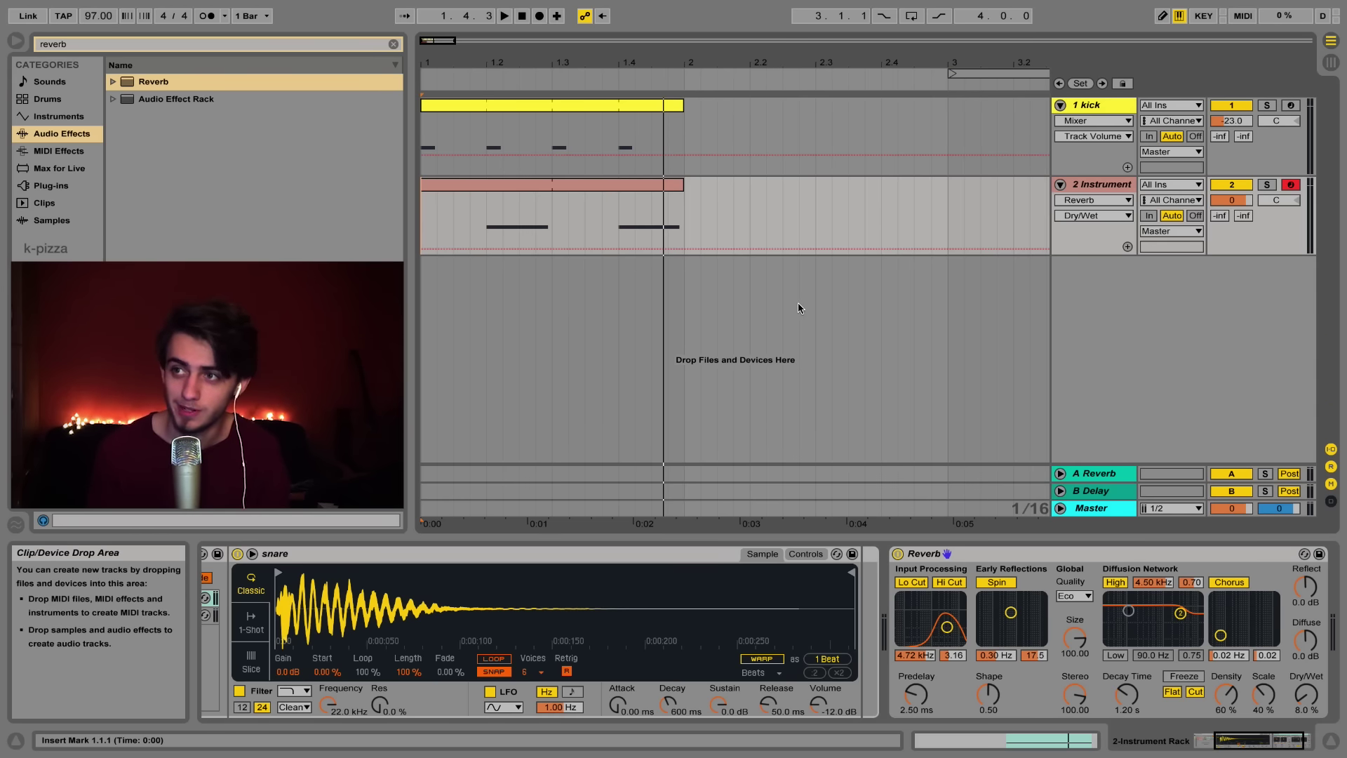
Step: Insert a new MIDI track and load the hihat1 sample onto it as a Simpler
right_click(1120, 339)
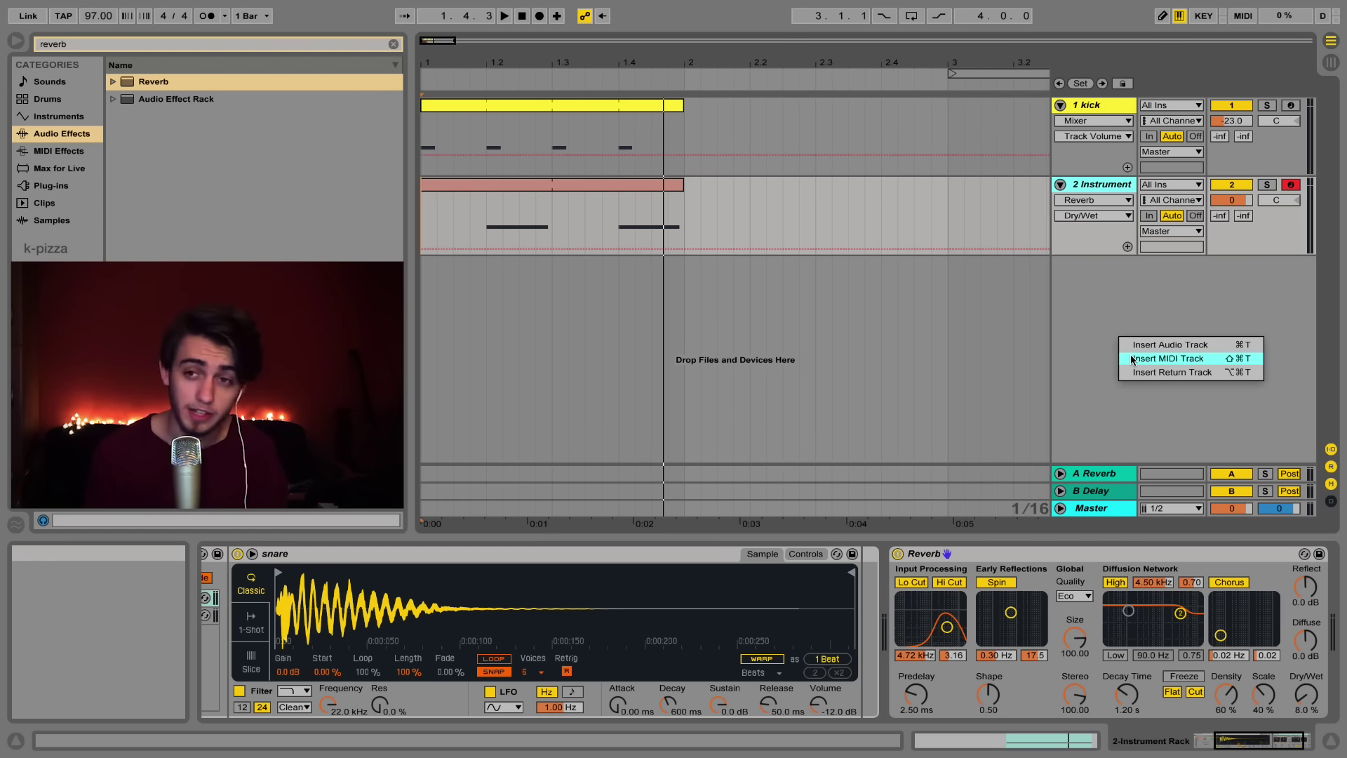
left_click(1131, 357)
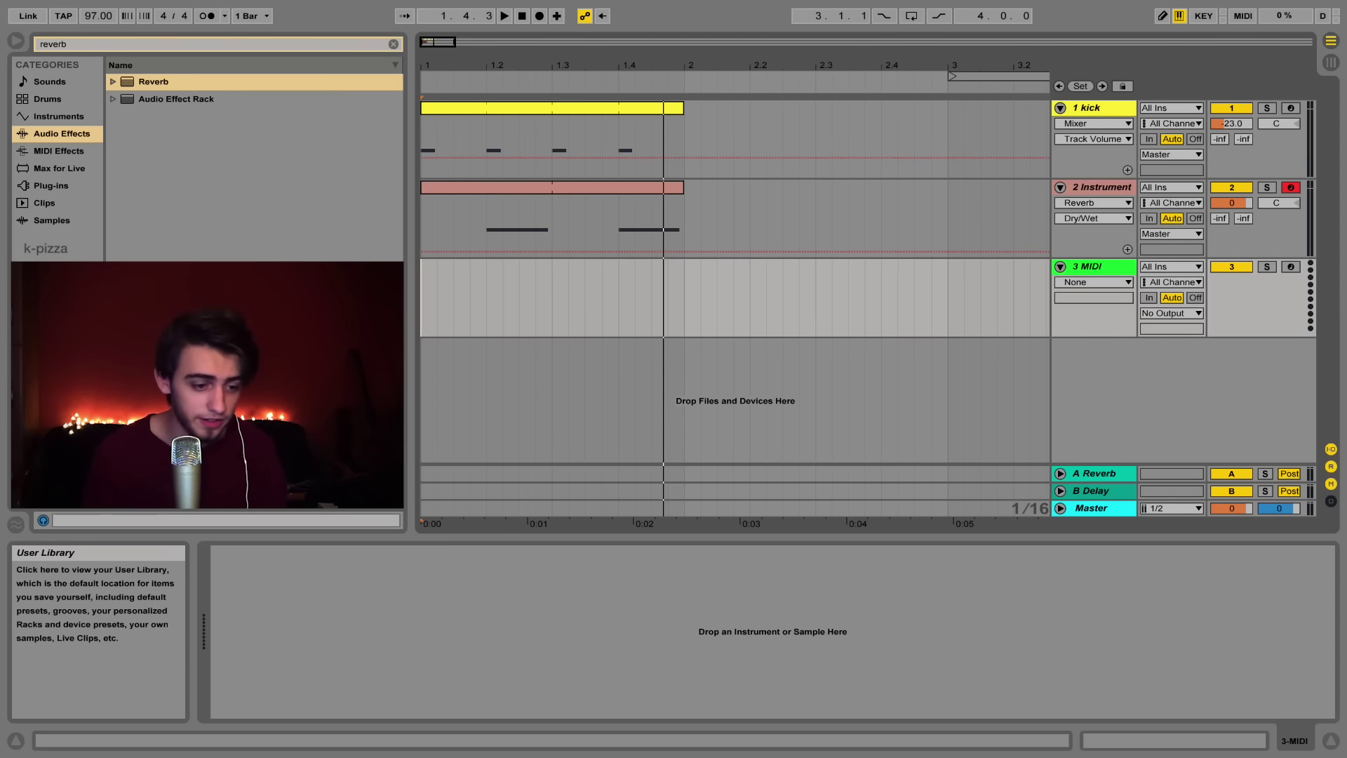
left_click_drag(323, 609, 345, 608)
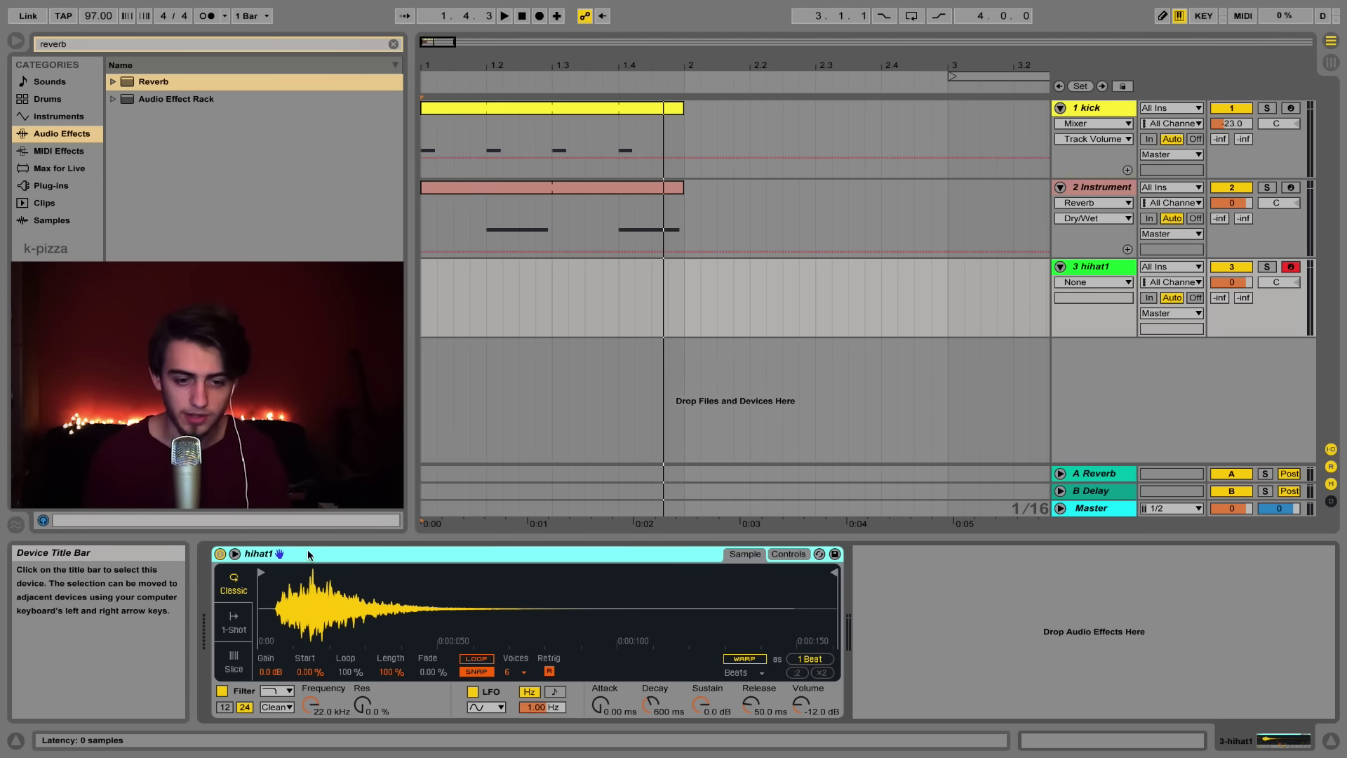
Step: Wrap the hihat1 Simpler in a Drum Rack and preview its C1 pad
right_click(357, 557)
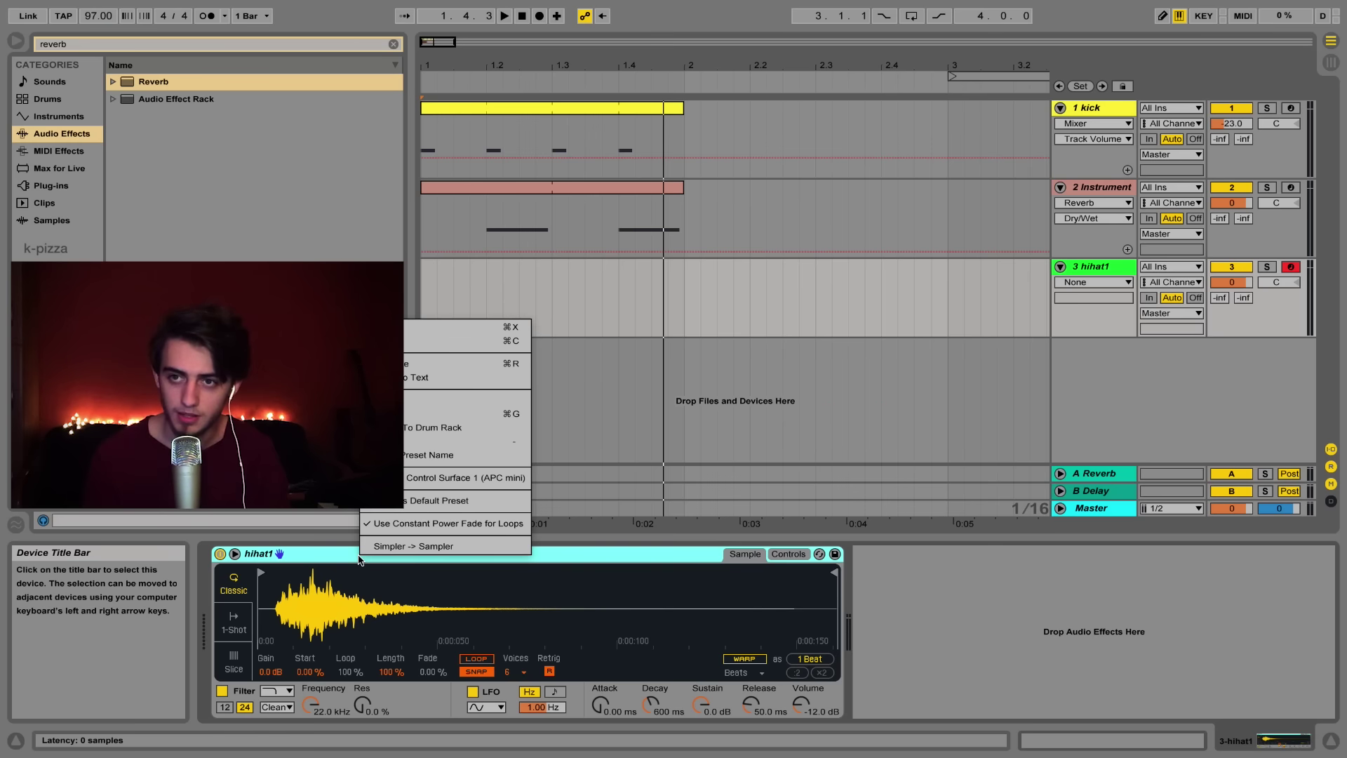
right_click(271, 556)
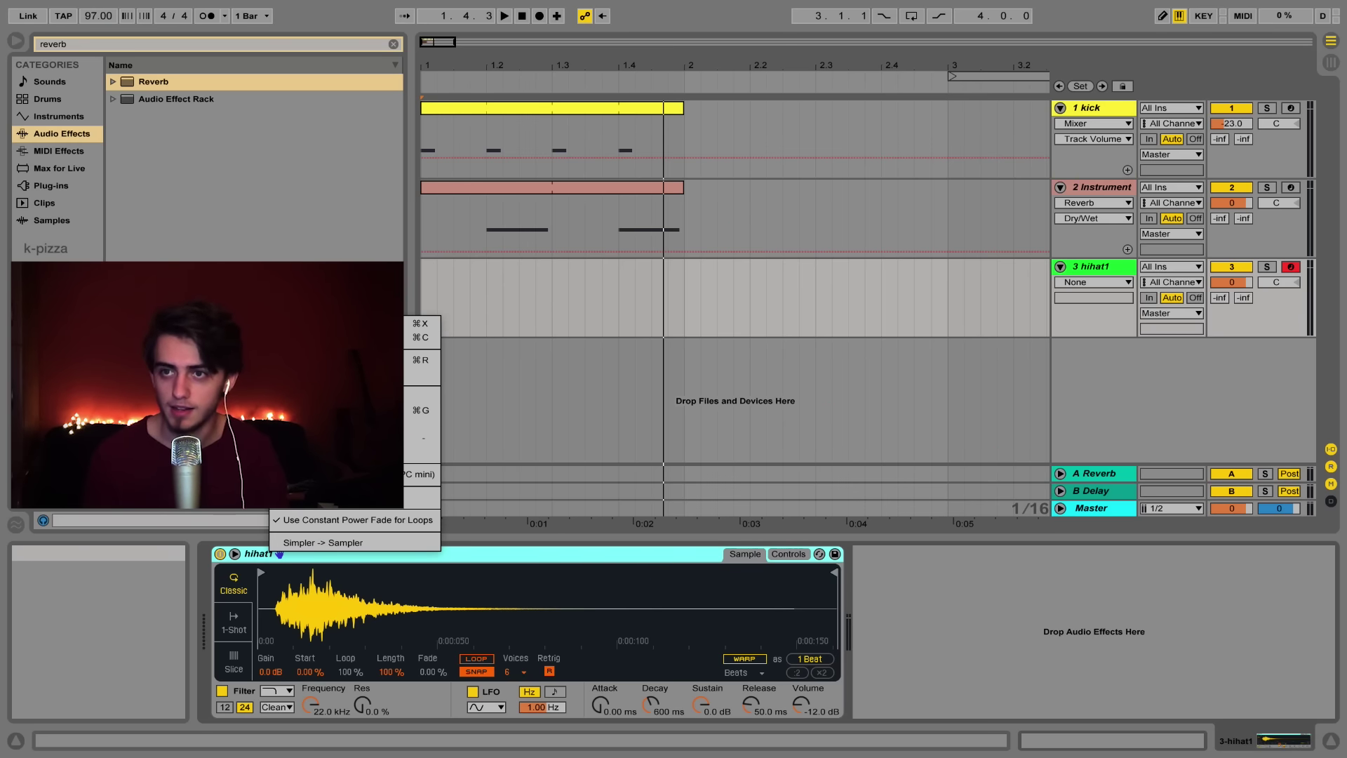
left_click(351, 424)
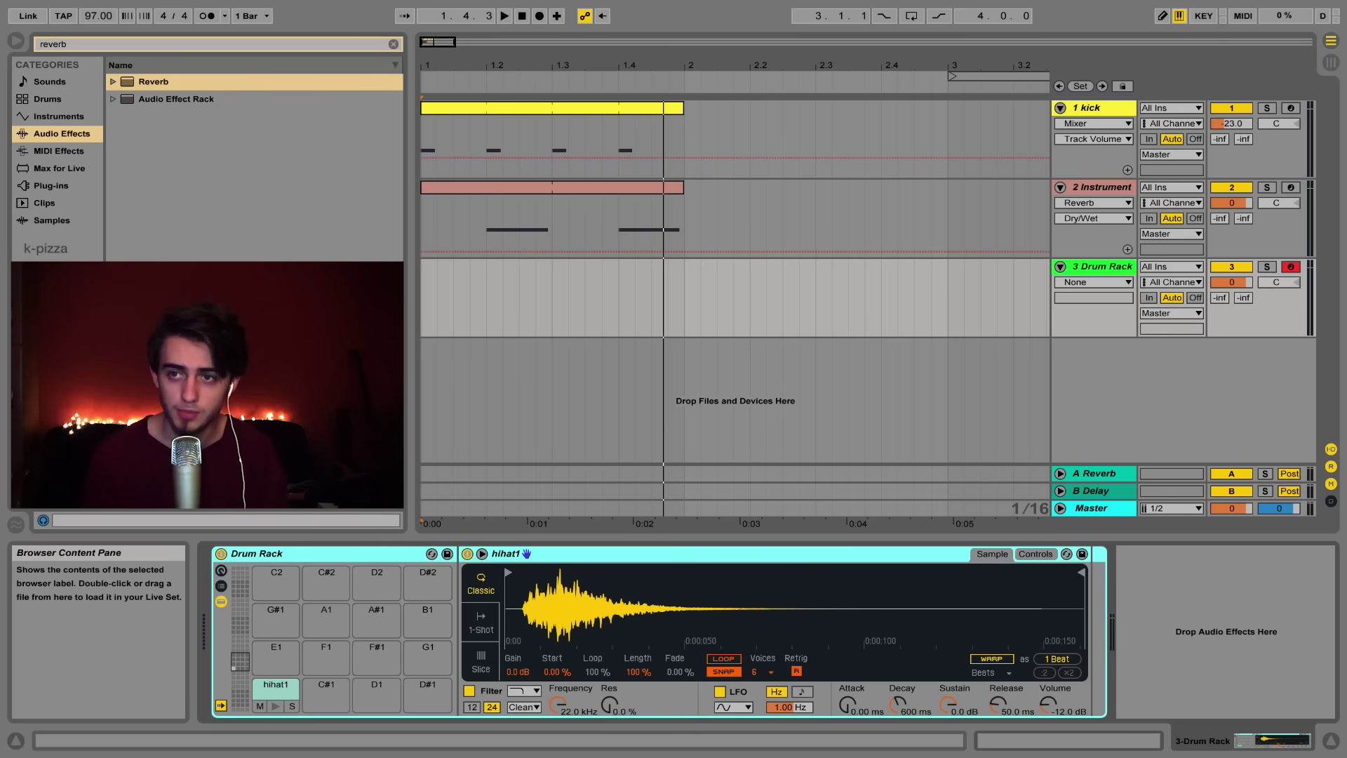
left_click(276, 707)
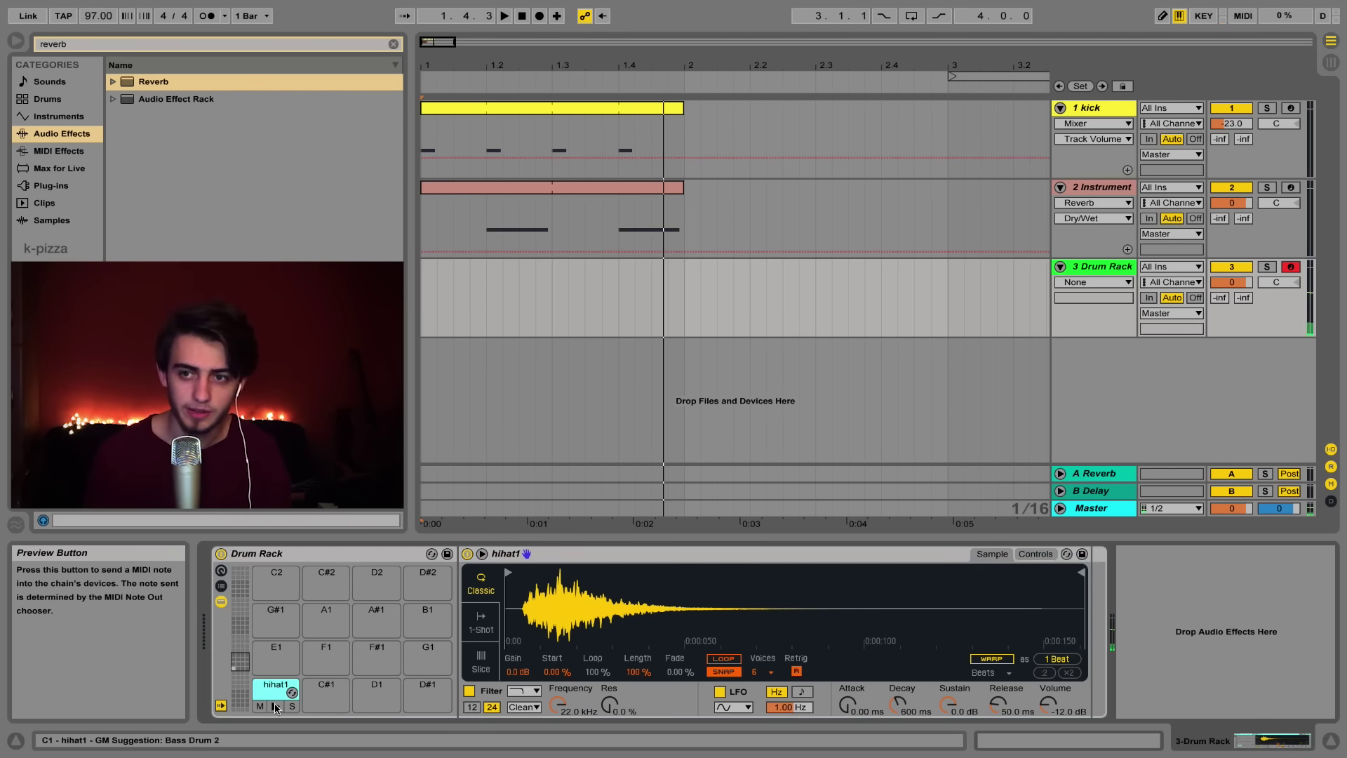
Step: Put the hihat2 sample on pad C#1 and audition it
left_click(331, 700)
left_click(377, 695)
left_click(428, 694)
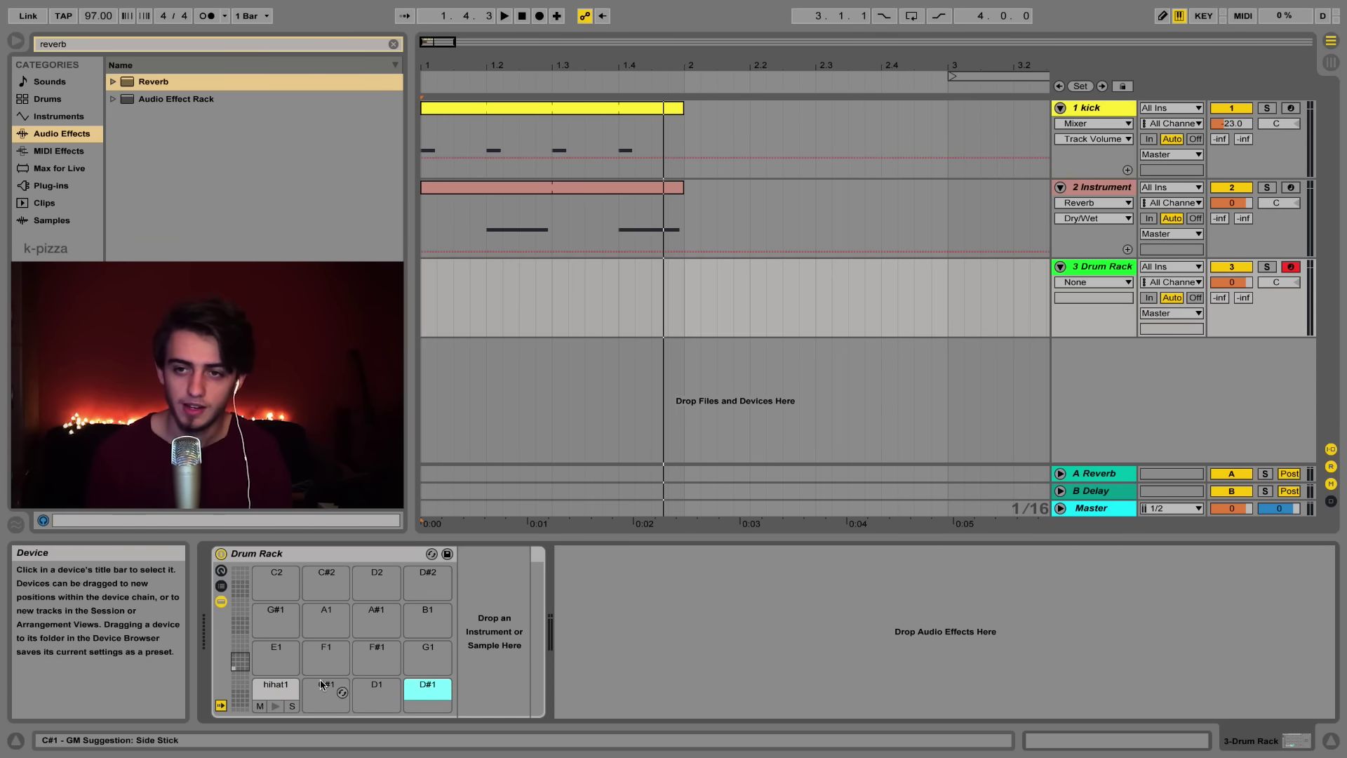
left_click(274, 707)
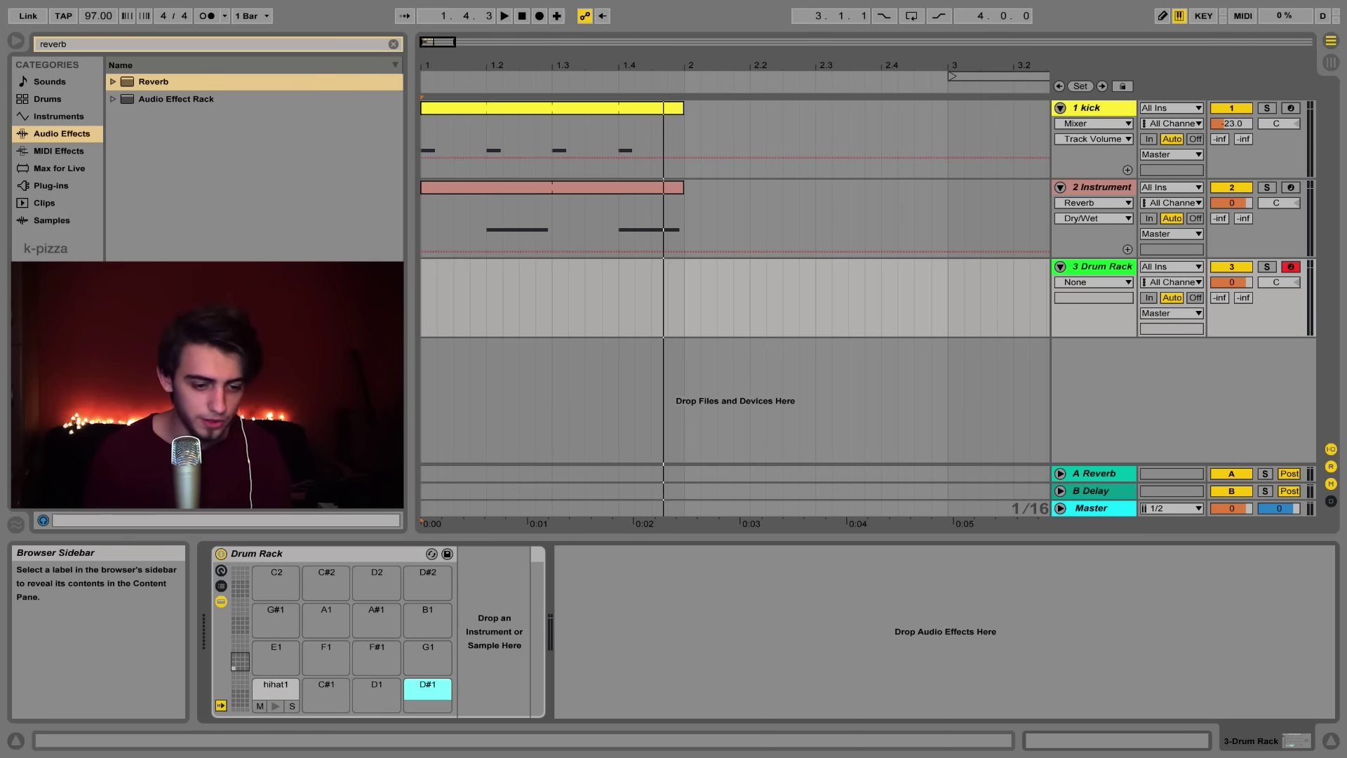
left_click_drag(276, 689, 330, 691)
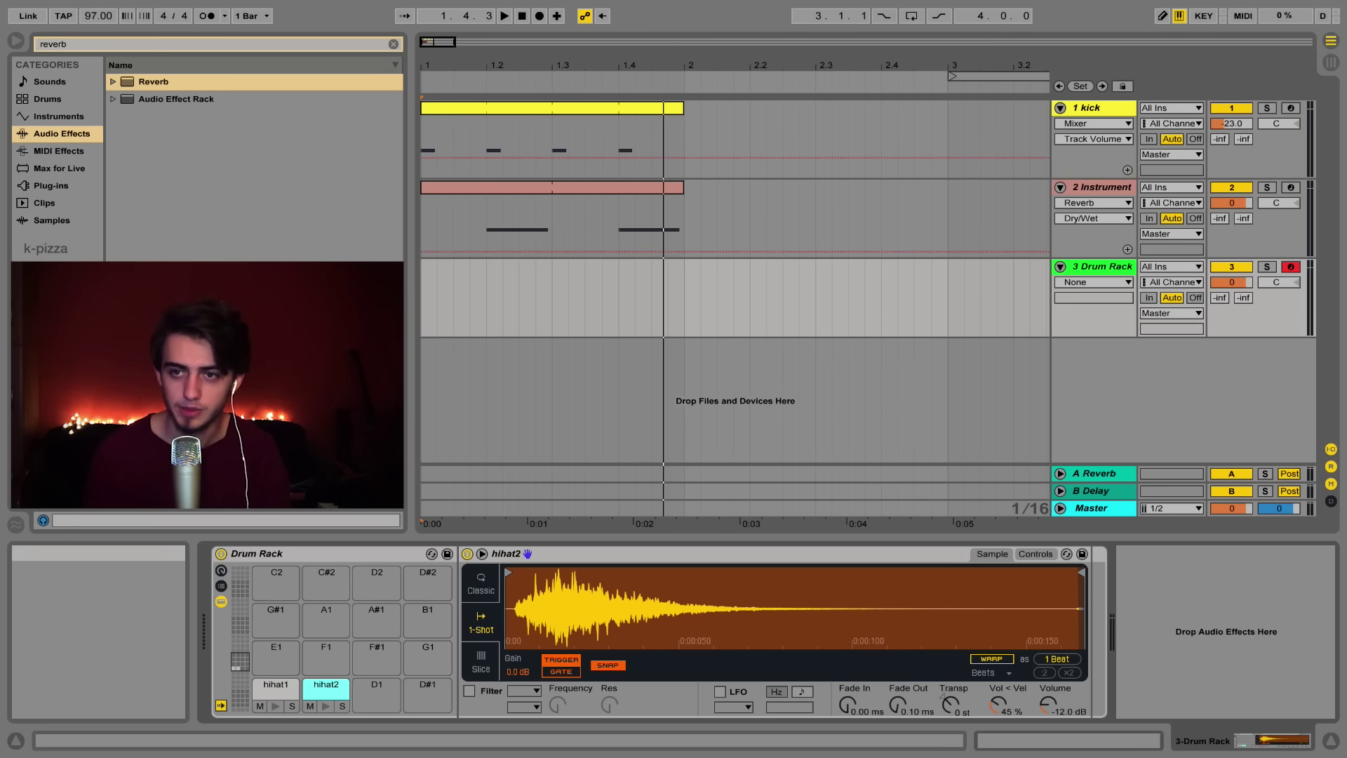
left_click(326, 707)
left_click(327, 707)
left_click(326, 709)
Step: Insert an empty one-beat MIDI clip at the start of the Drum Rack track
left_click(487, 331)
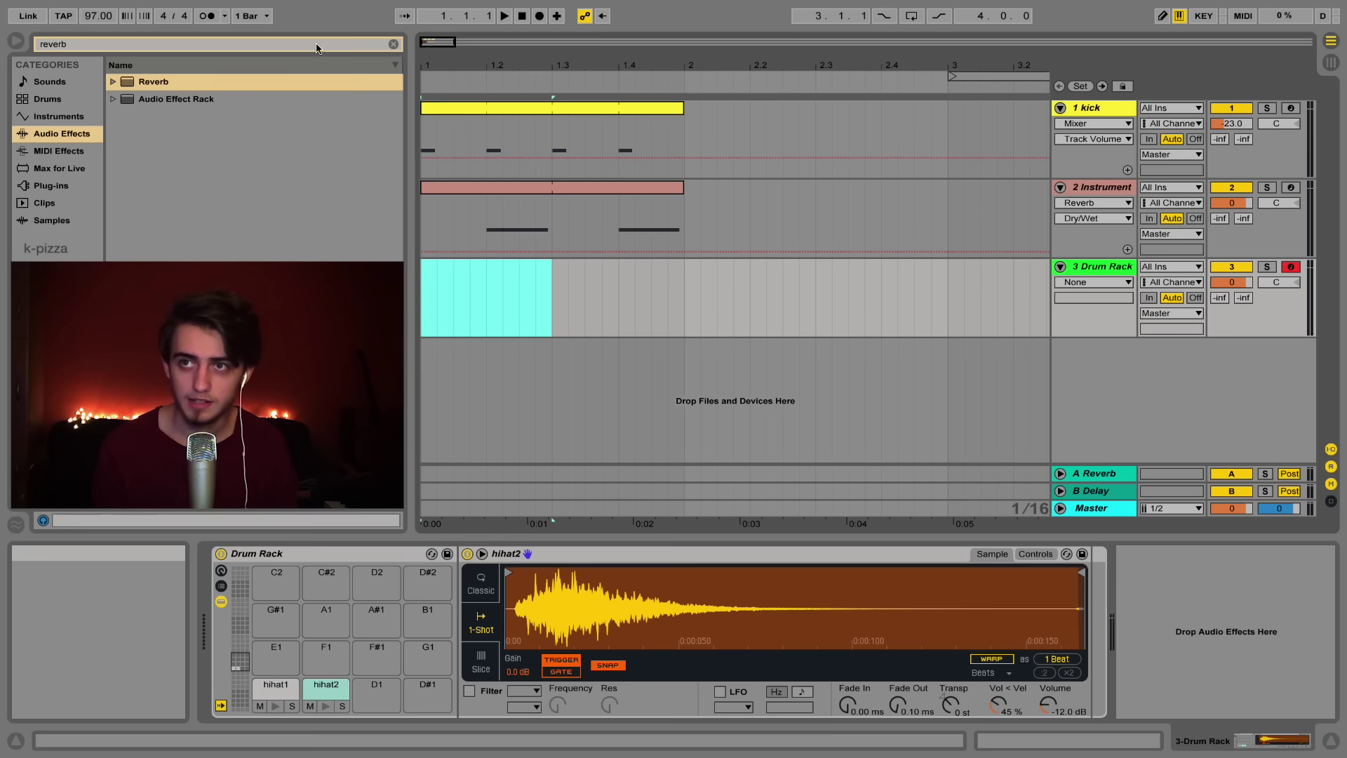
left_click_drag(487, 297, 393, 297)
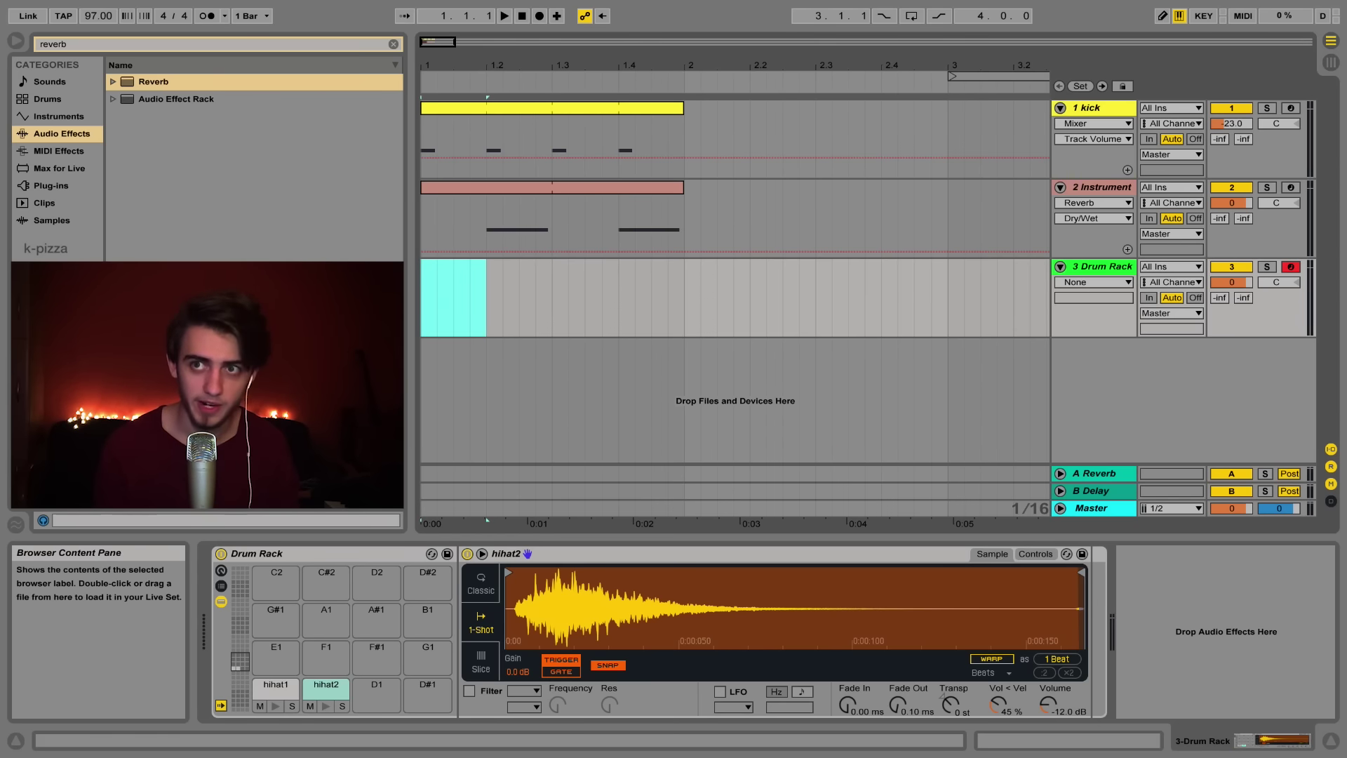
right_click(444, 273)
left_click(474, 372)
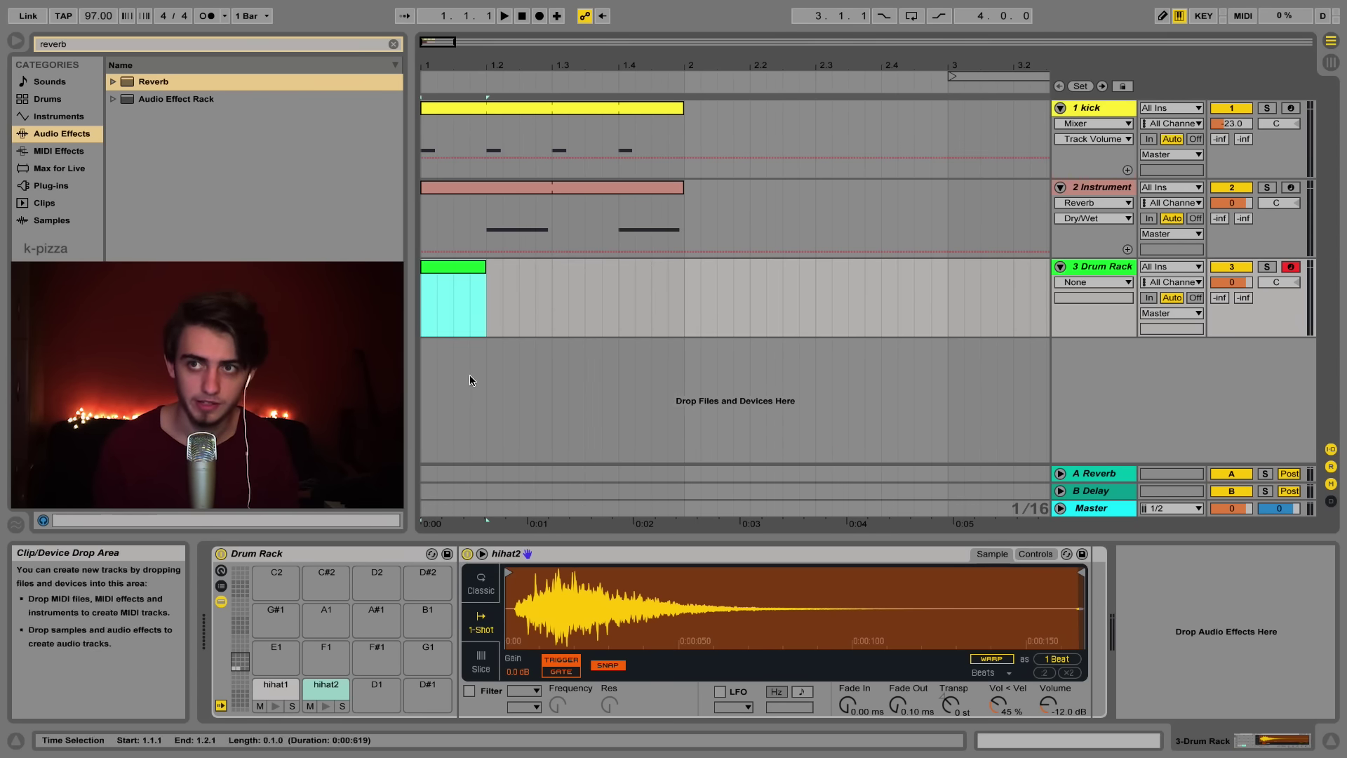
double_click(461, 284)
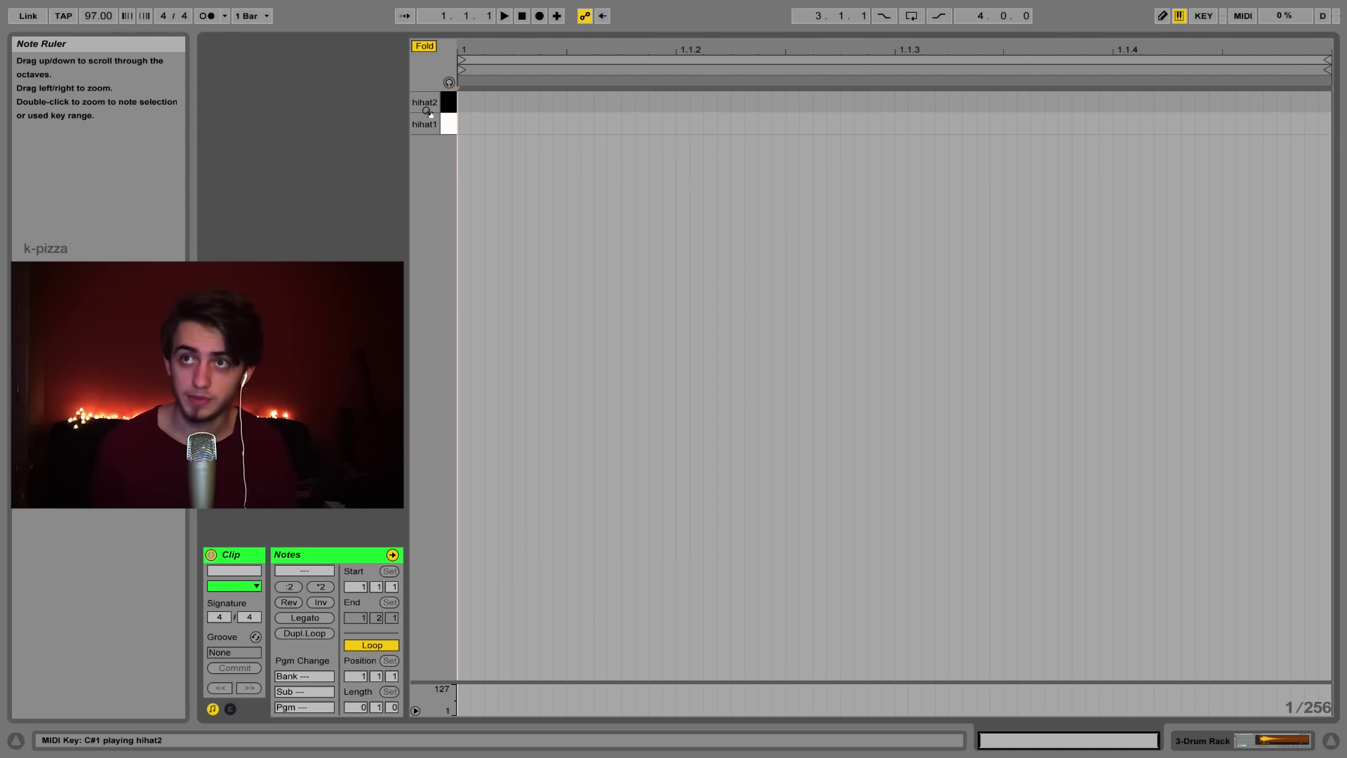
Step: Draw a sixteenth-long hihat1 note at the clip's start
left_click(427, 47)
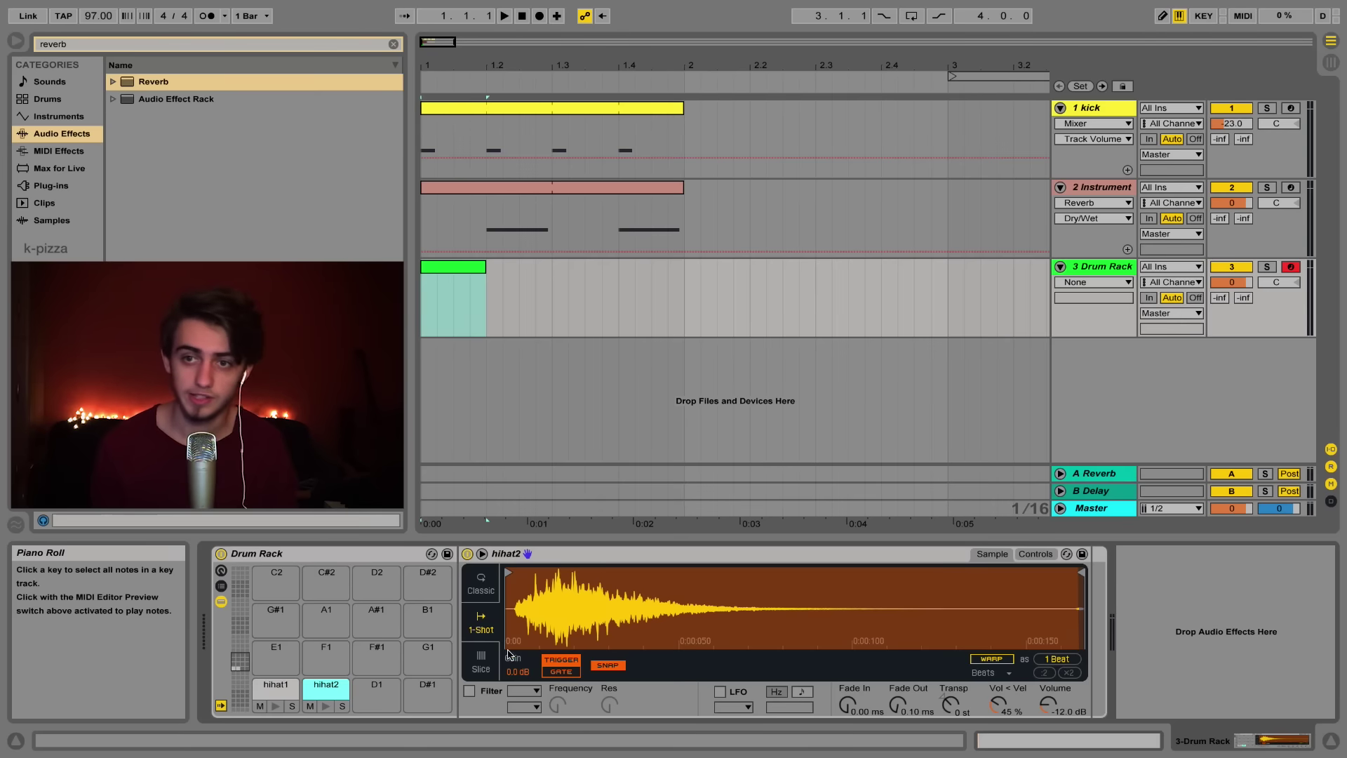
left_click(321, 705)
double_click(448, 267)
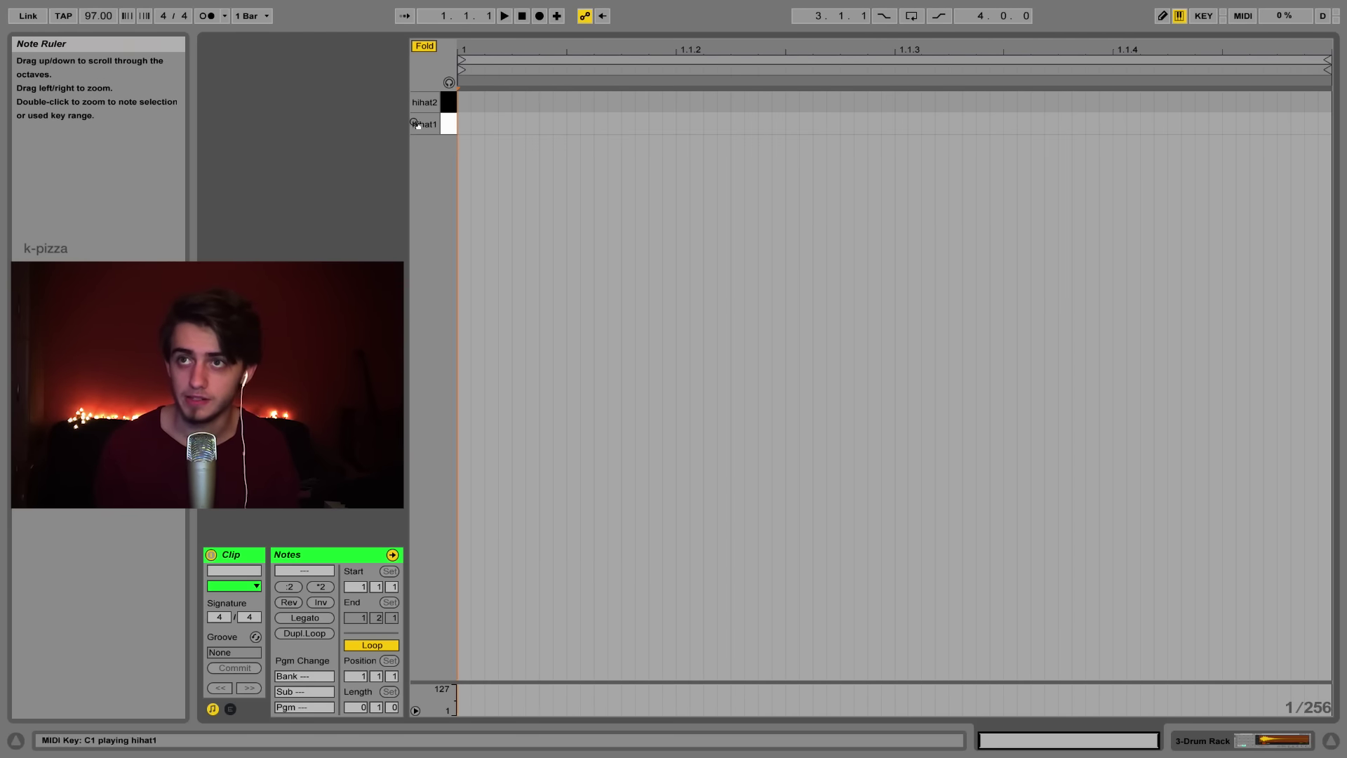
left_click(470, 125)
left_click_drag(470, 125, 674, 129)
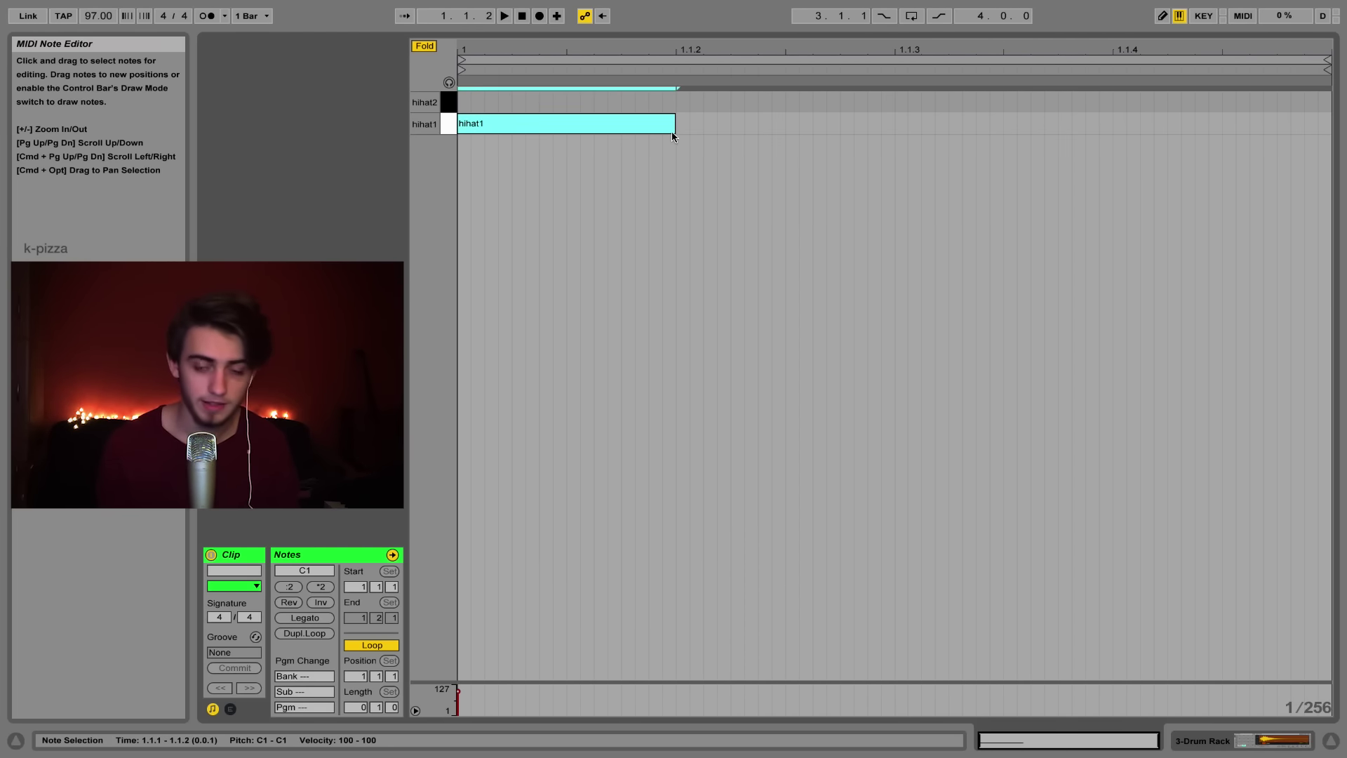
Step: Duplicate the note onto the next three sixteenths on the hihat2 row and play the clip
key("super+d")
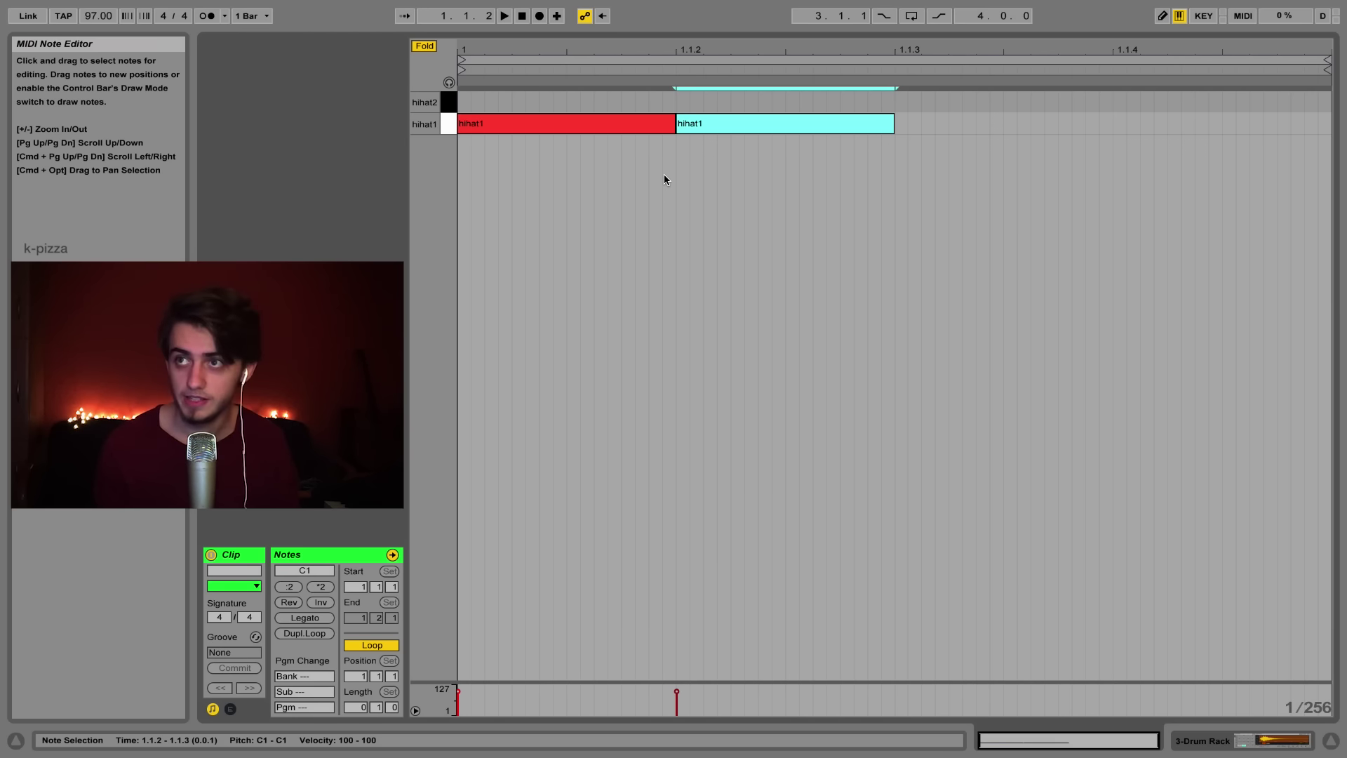
left_click_drag(729, 124, 730, 106)
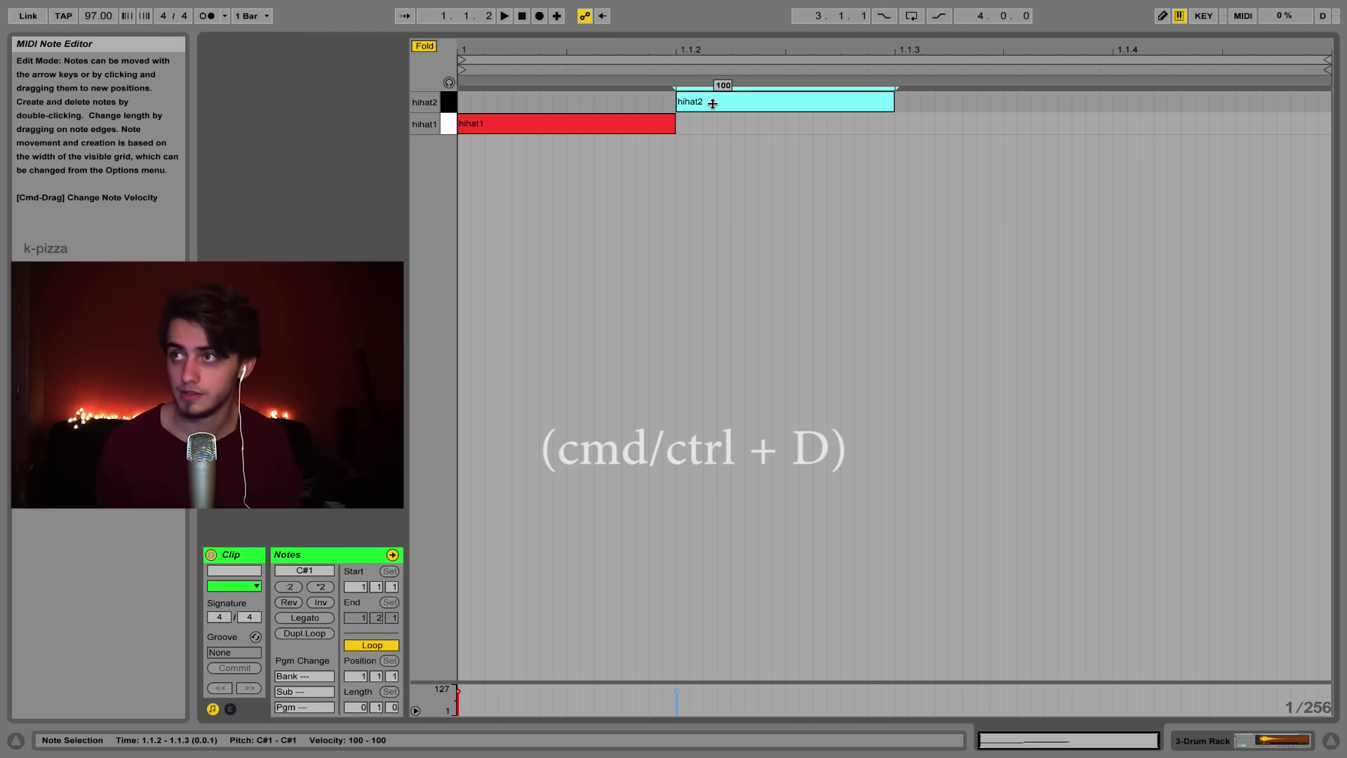
key("super+d")
key("super+d")
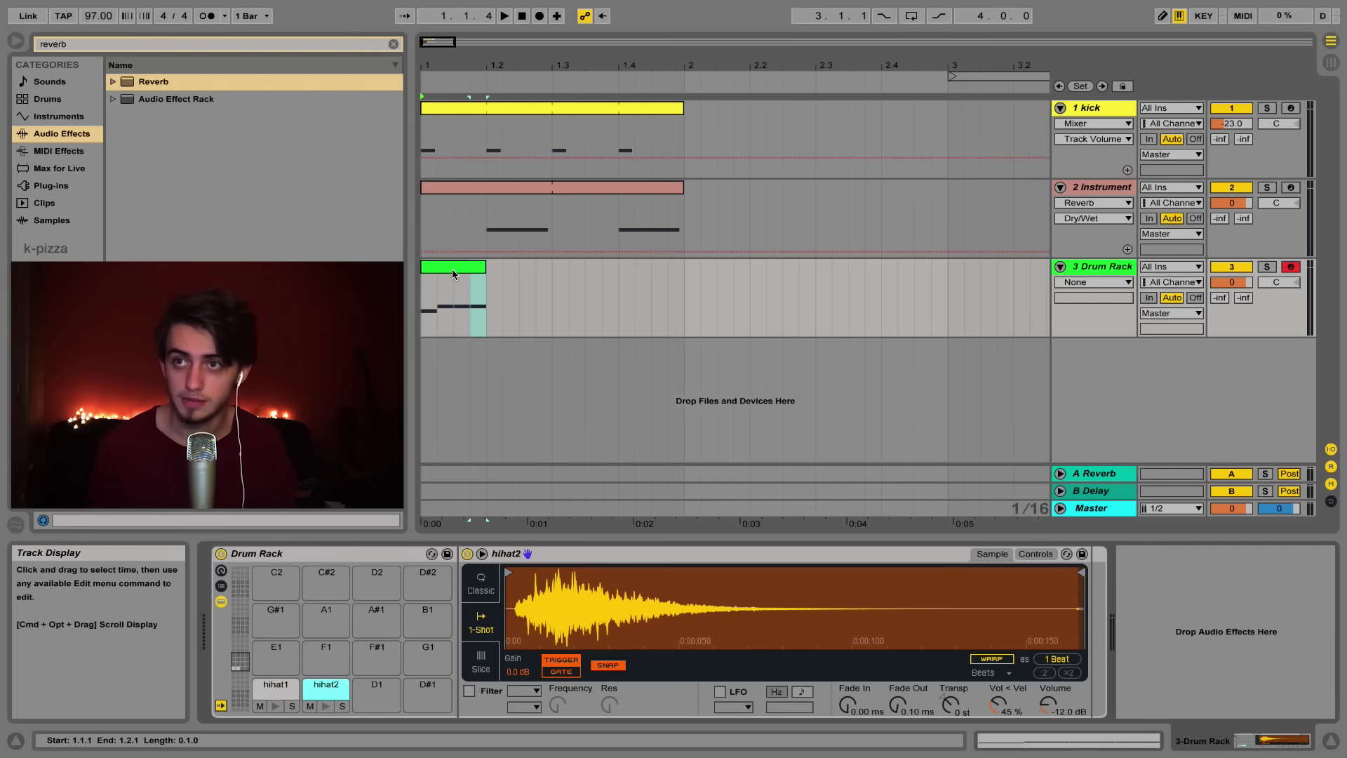
left_click(453, 270)
key("space")
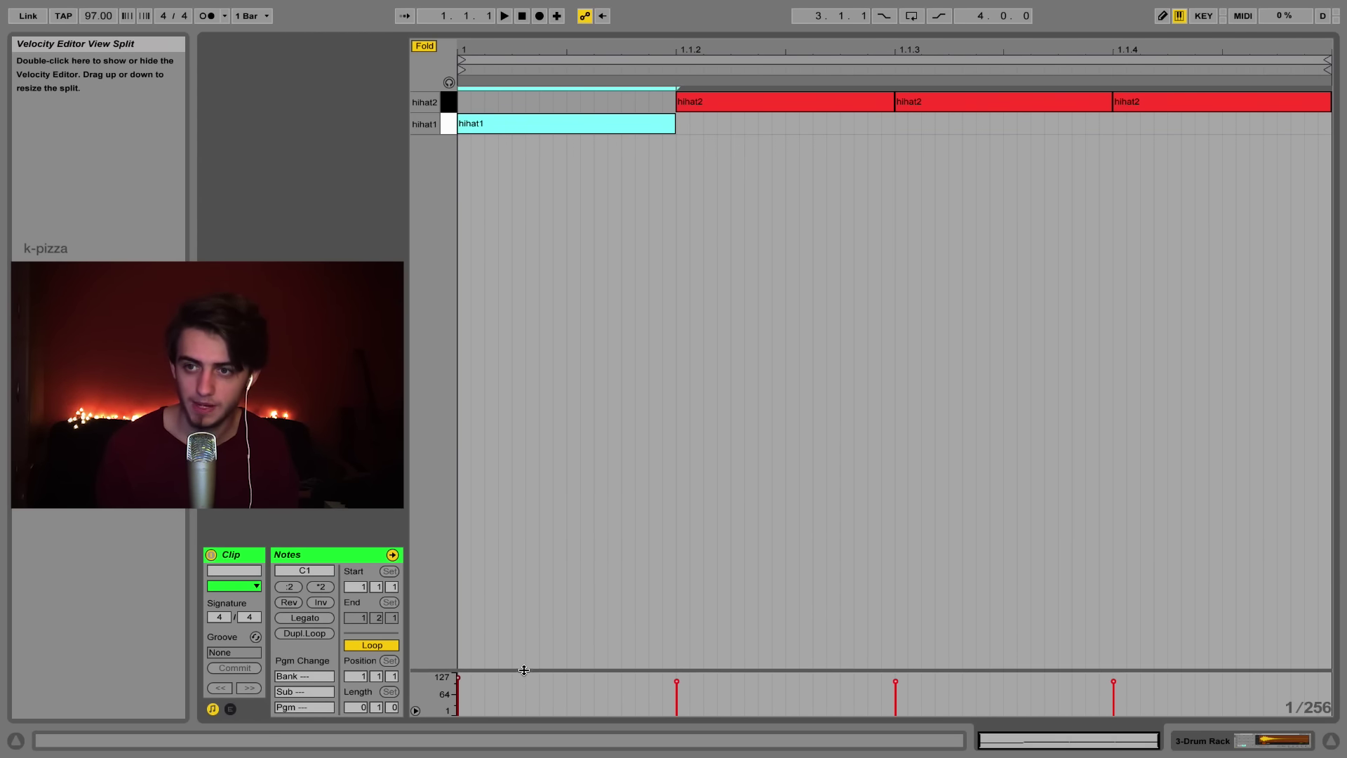
Step: Lower the three hihat2 velocities to varied, rising values, from about 26 up to 56
left_click_drag(524, 670, 529, 581)
left_click(676, 616)
left_click(675, 613)
left_click(676, 614)
left_click(693, 631)
left_click(676, 613)
left_click(678, 616)
left_click(676, 615)
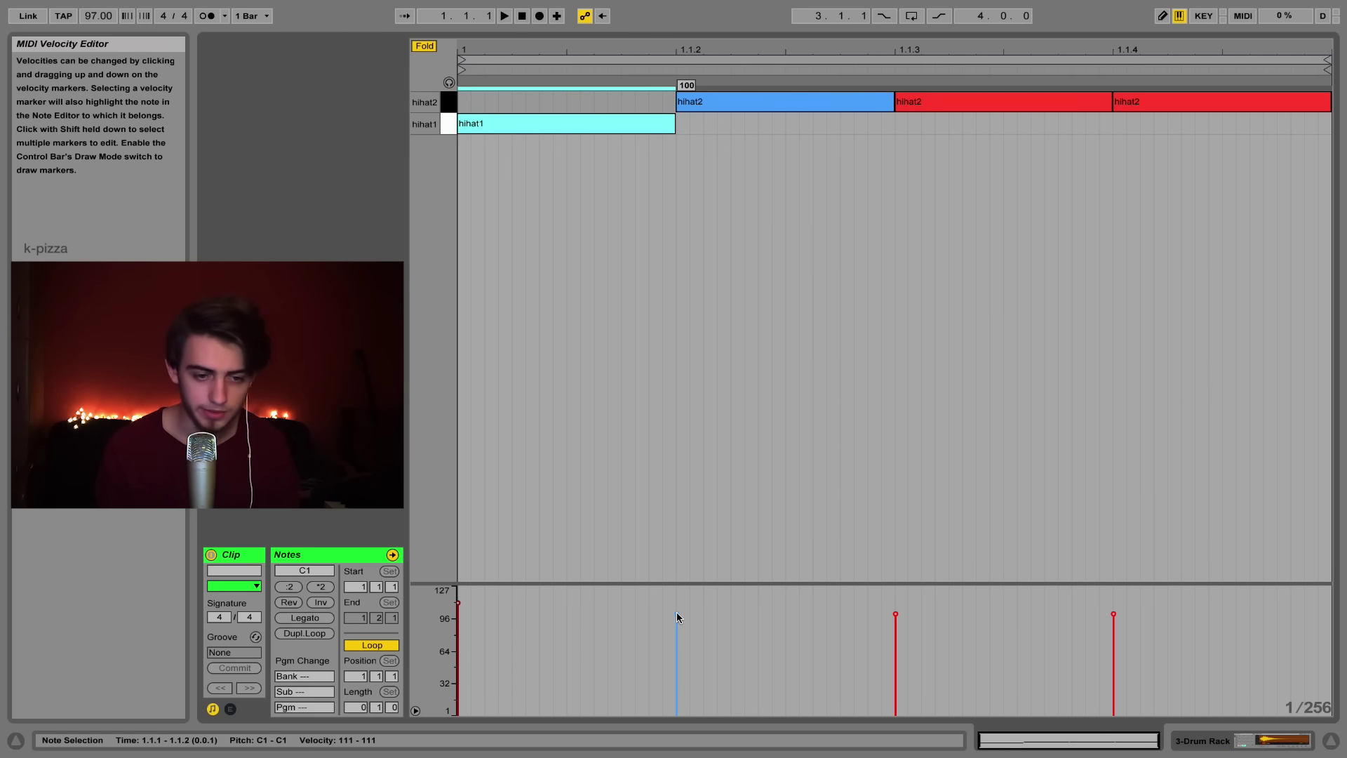
left_click_drag(676, 612, 676, 715)
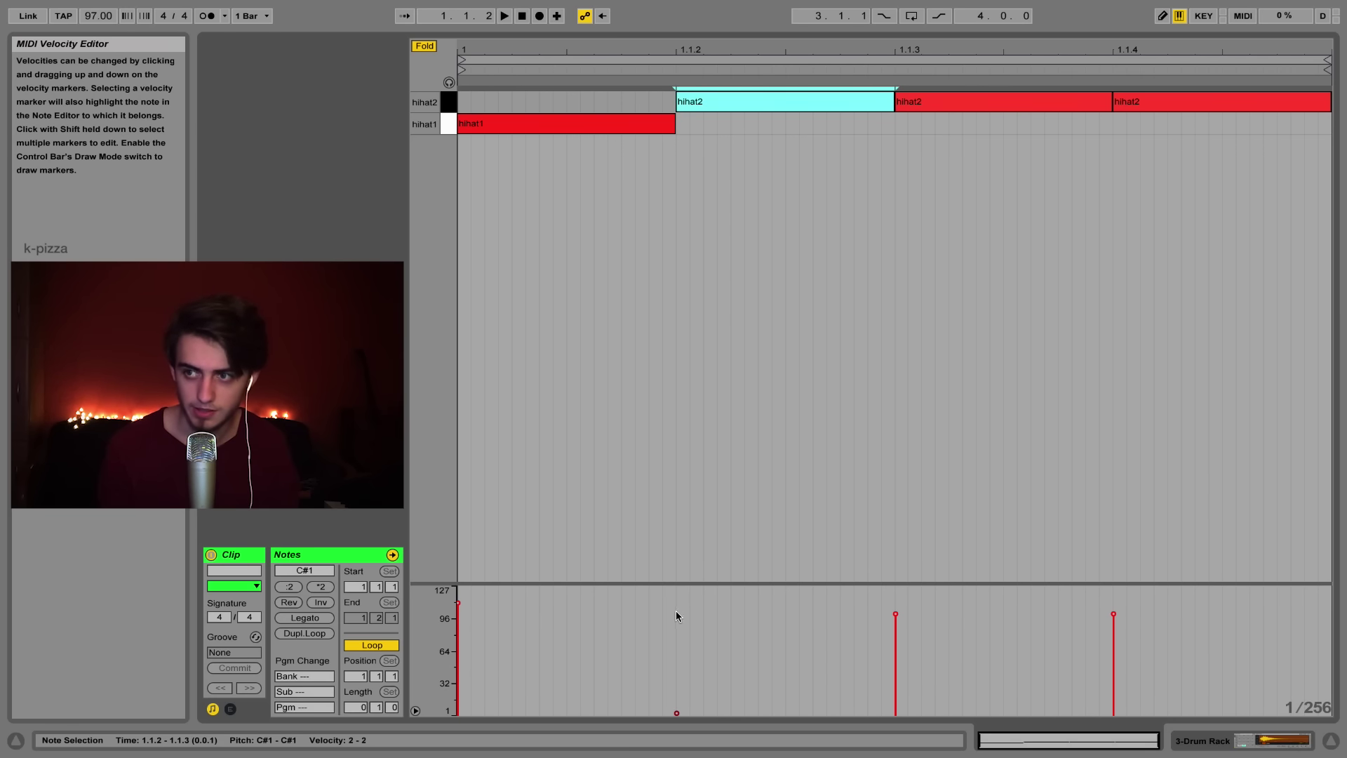
left_click_drag(896, 614, 896, 700)
left_click_drag(1113, 614, 1113, 658)
key("space")
key("space")
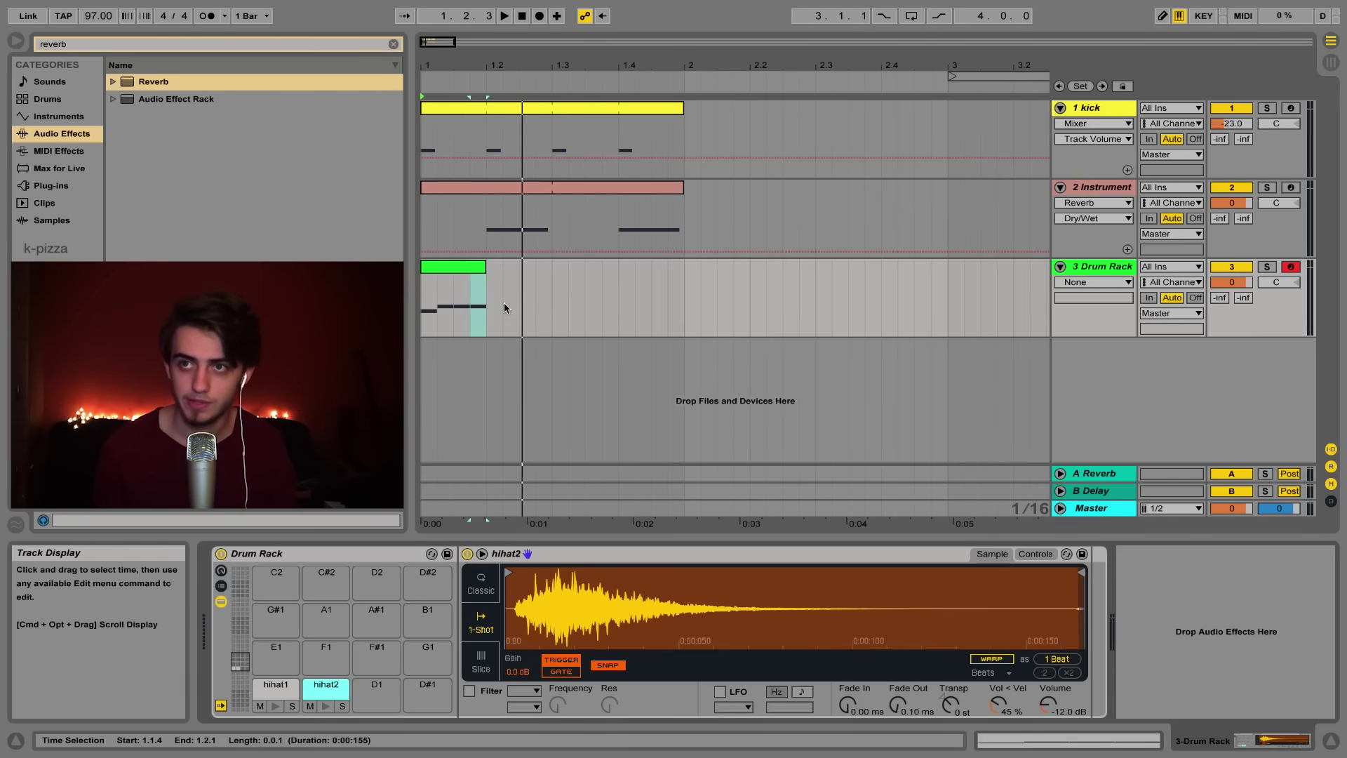
Step: Stretch the one-beat hi-hat clip to end at bar 2 and play it back
left_click(452, 267)
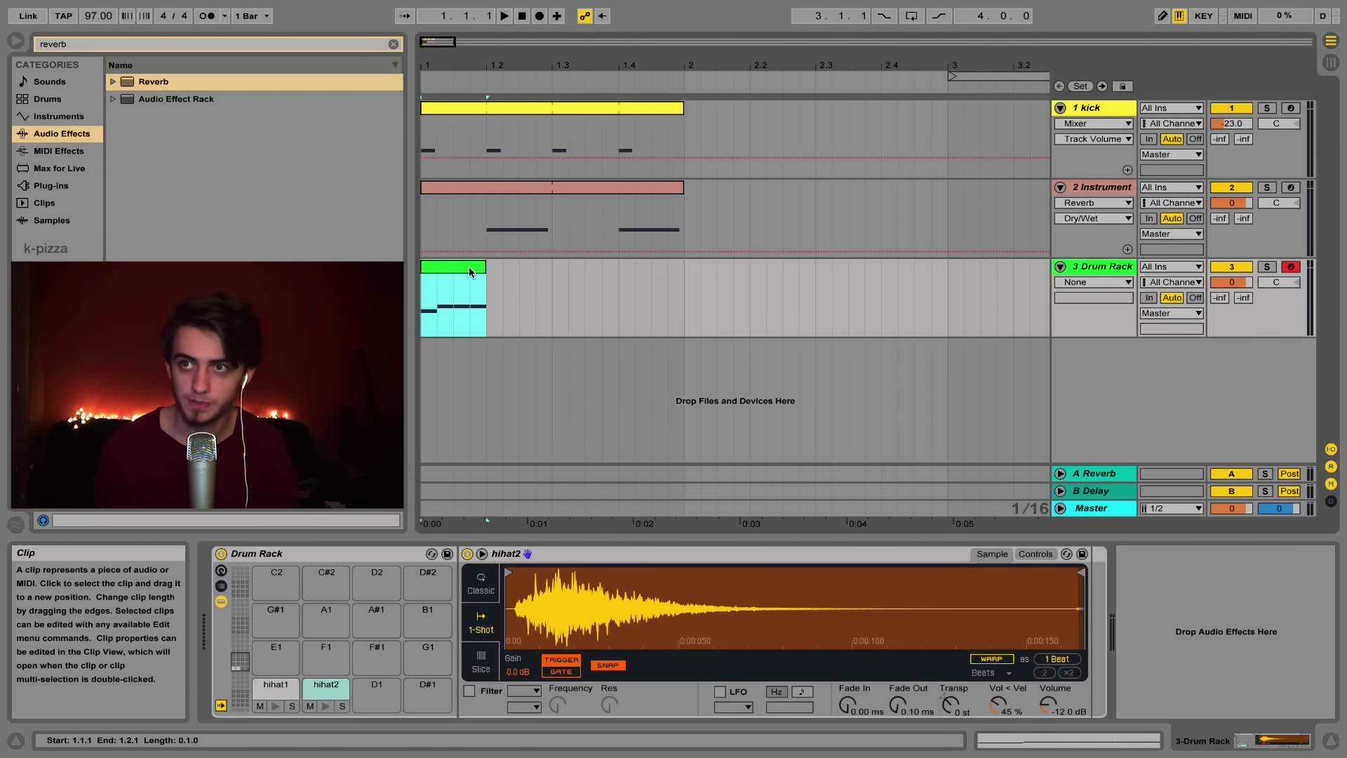
left_click_drag(481, 267, 684, 267)
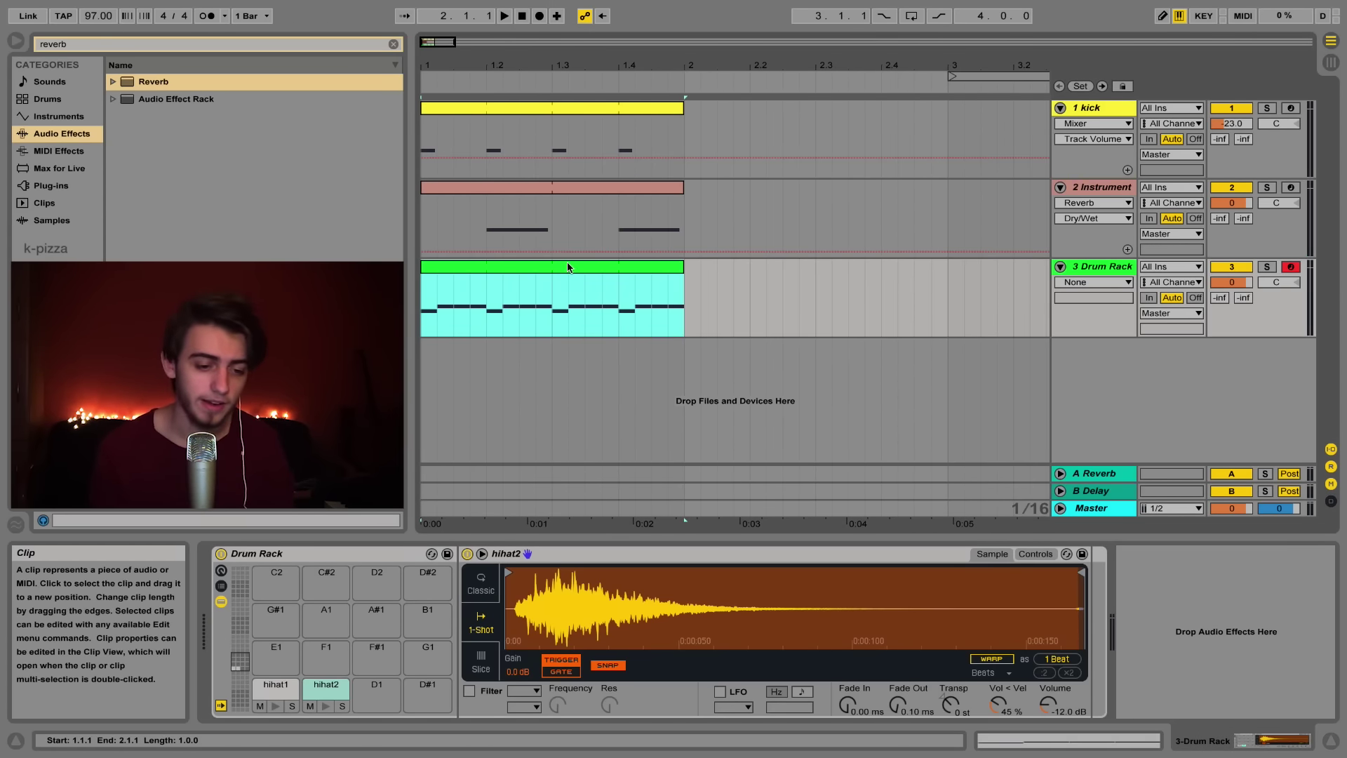
key("space")
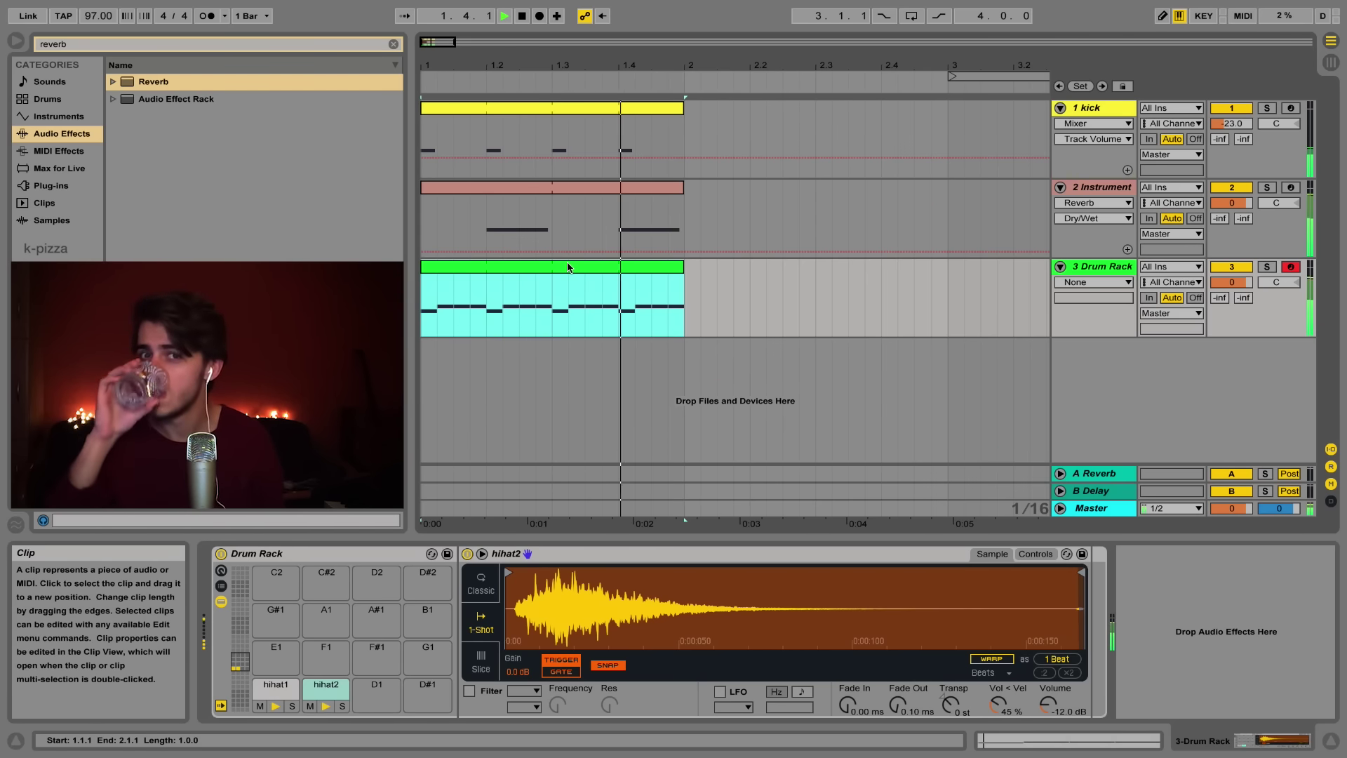
key("space")
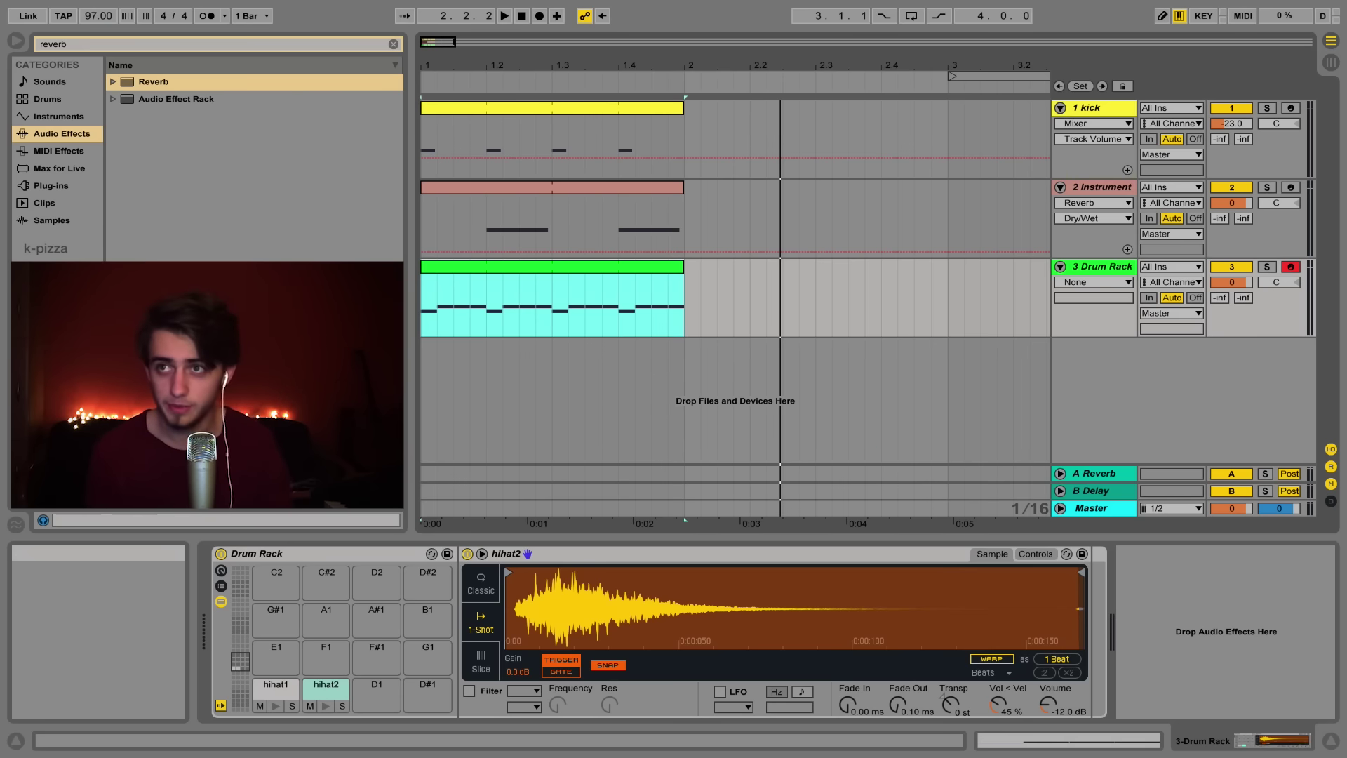
Step: Add a Reverb to the Drum Rack's hihat2 chain and set its Dry/Wet to 6.3%
left_click(497, 196)
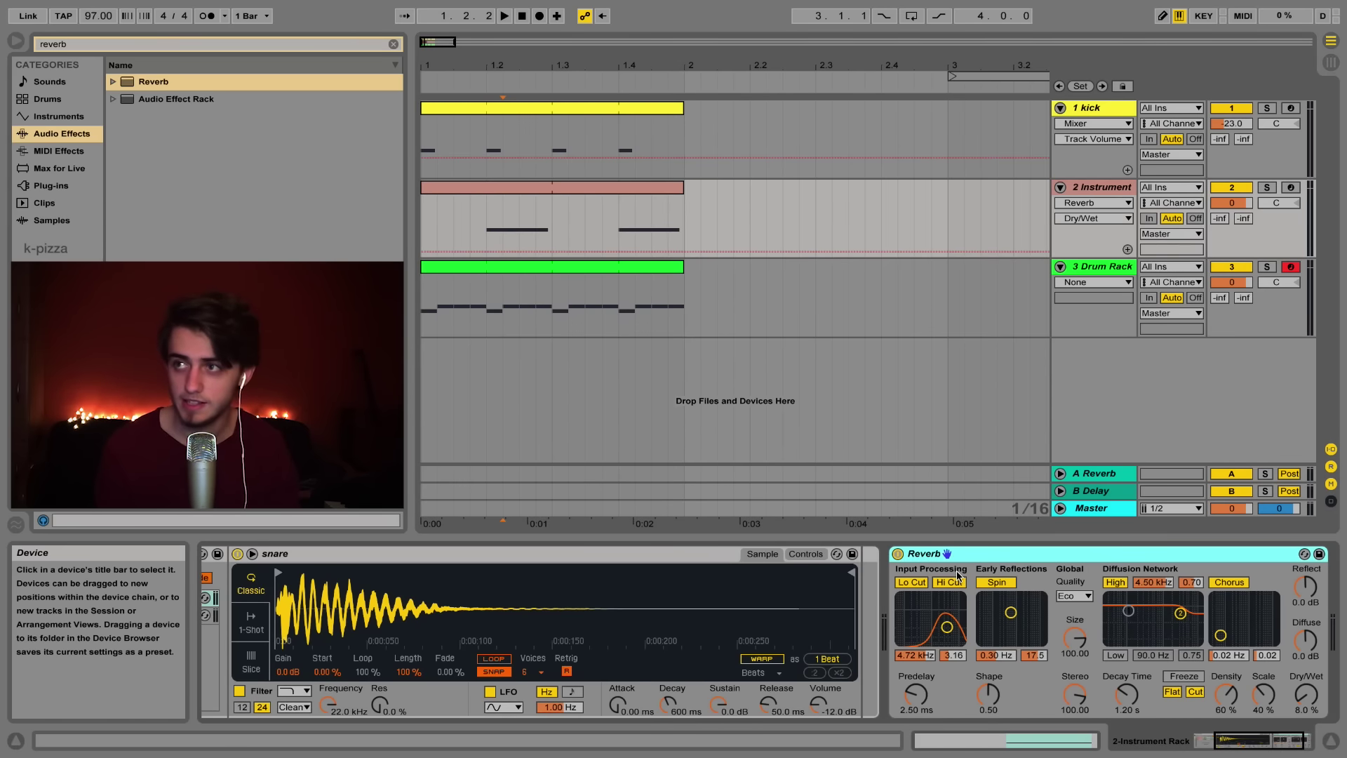
left_click(668, 308)
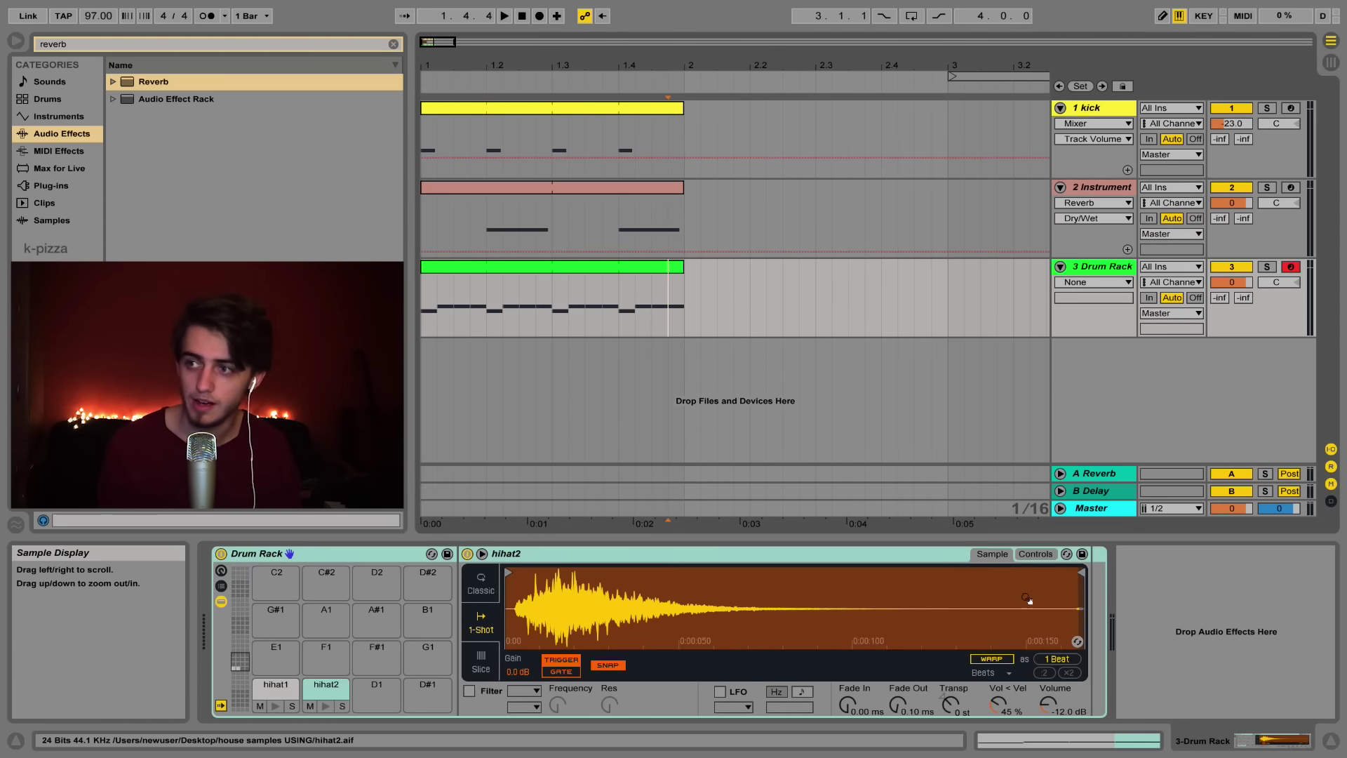
left_click(1129, 608)
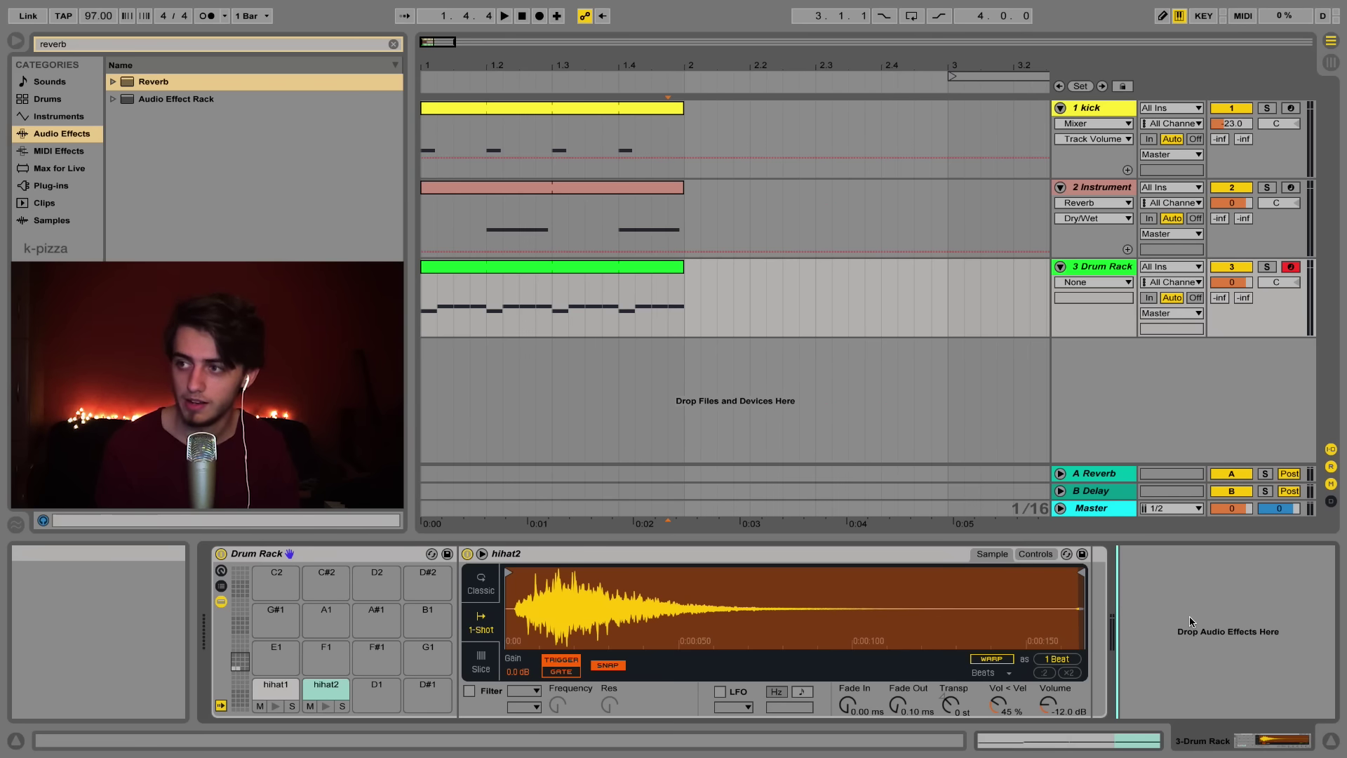
left_click_drag(1190, 621, 1190, 621)
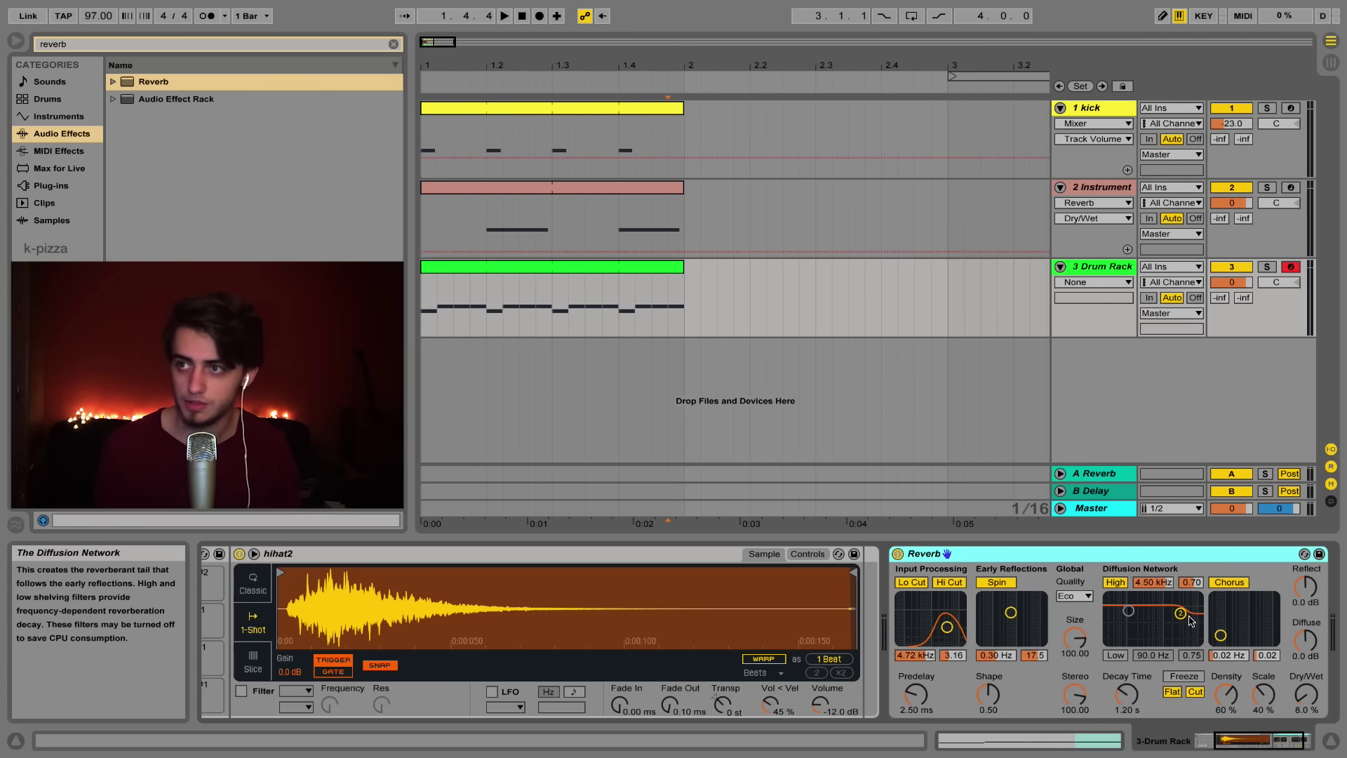
key("space")
key("space")
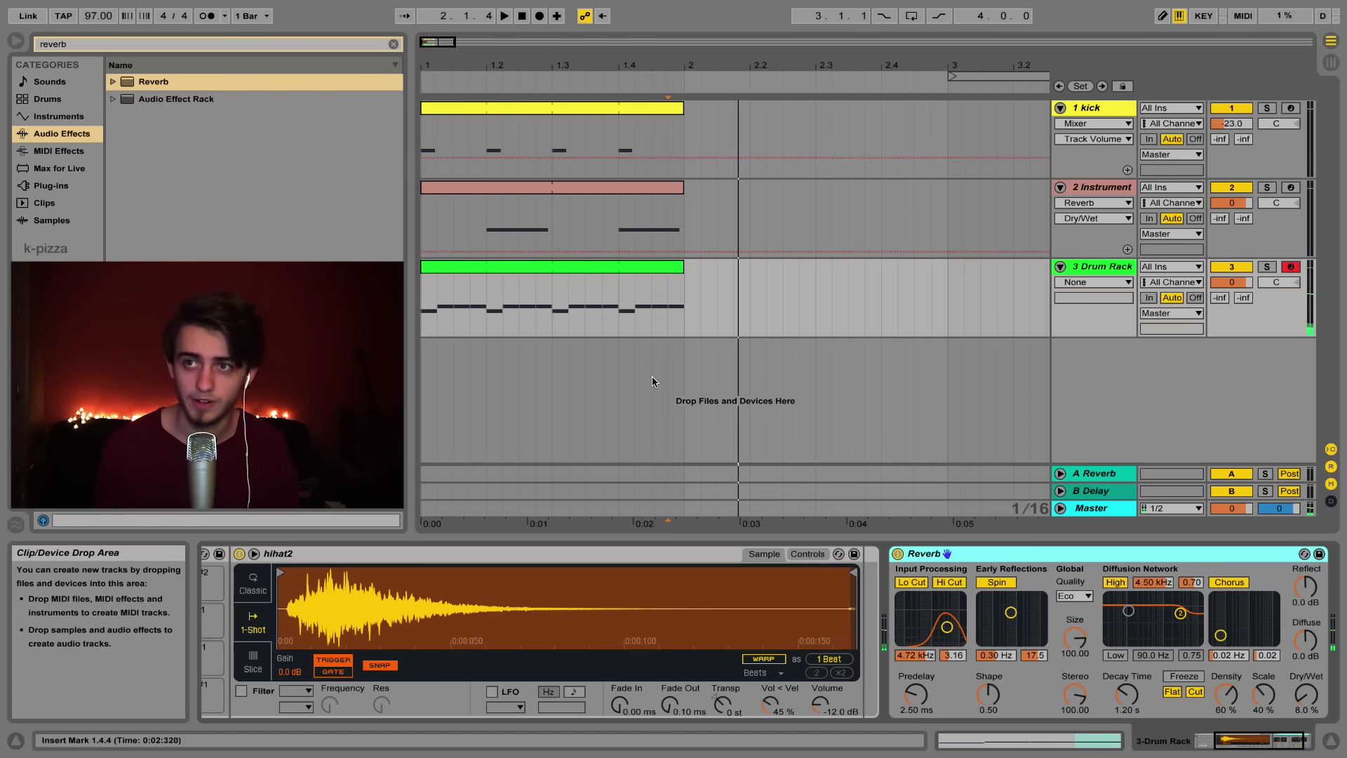
left_click(422, 314)
key("space")
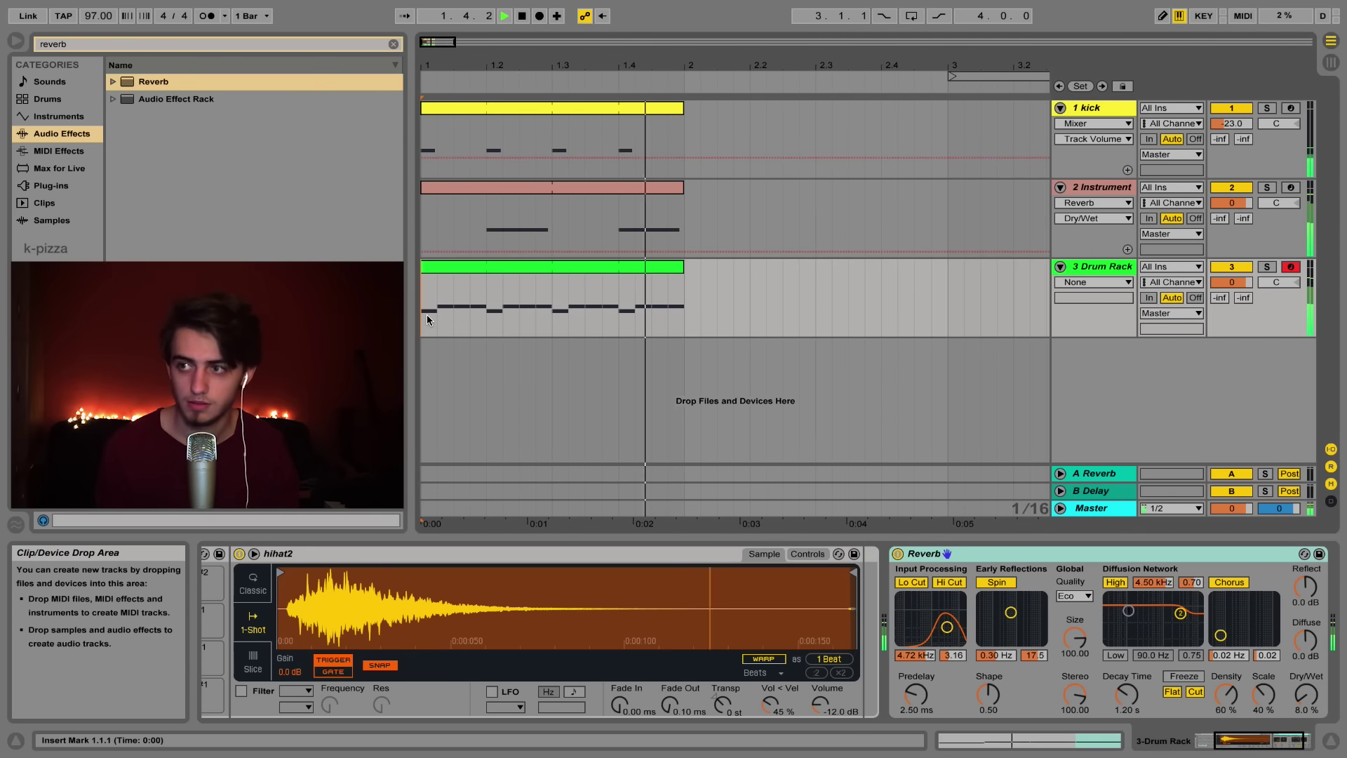
key("space")
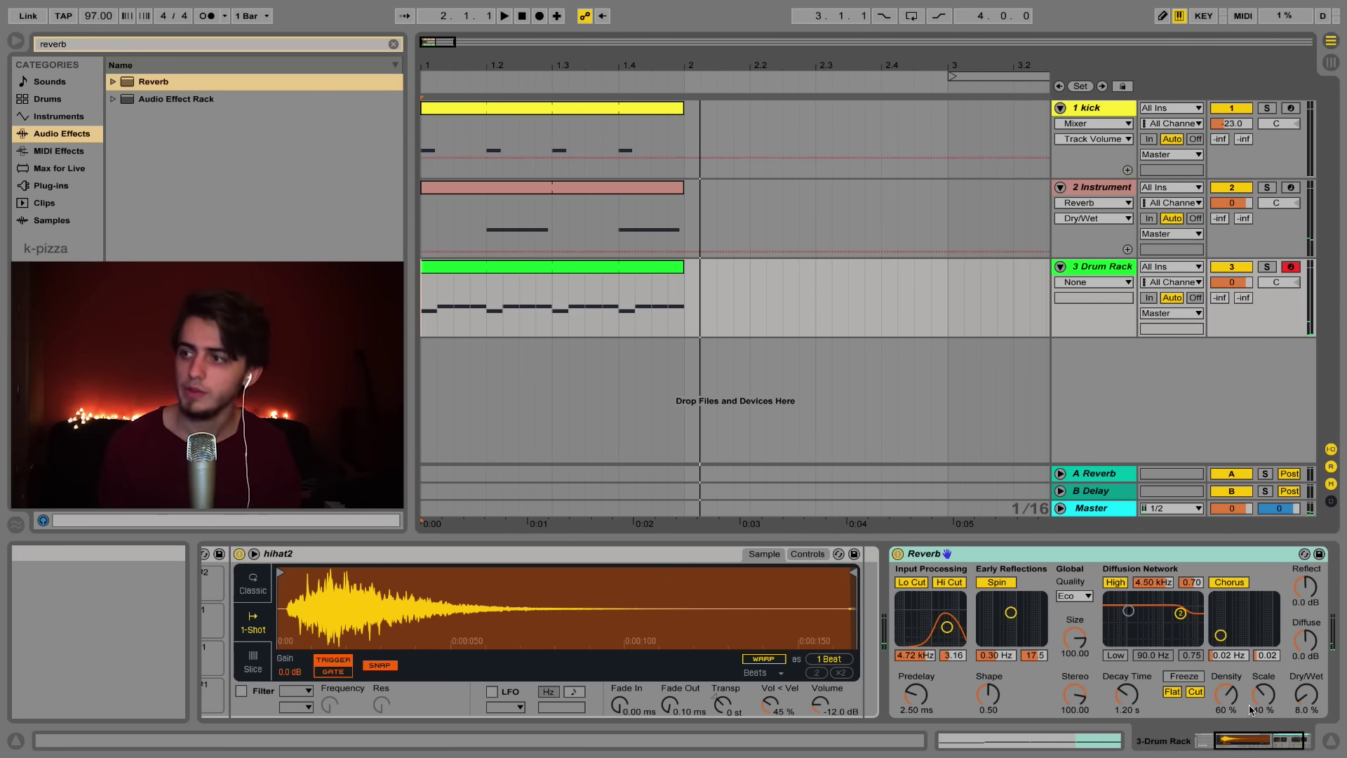
left_click(1306, 694)
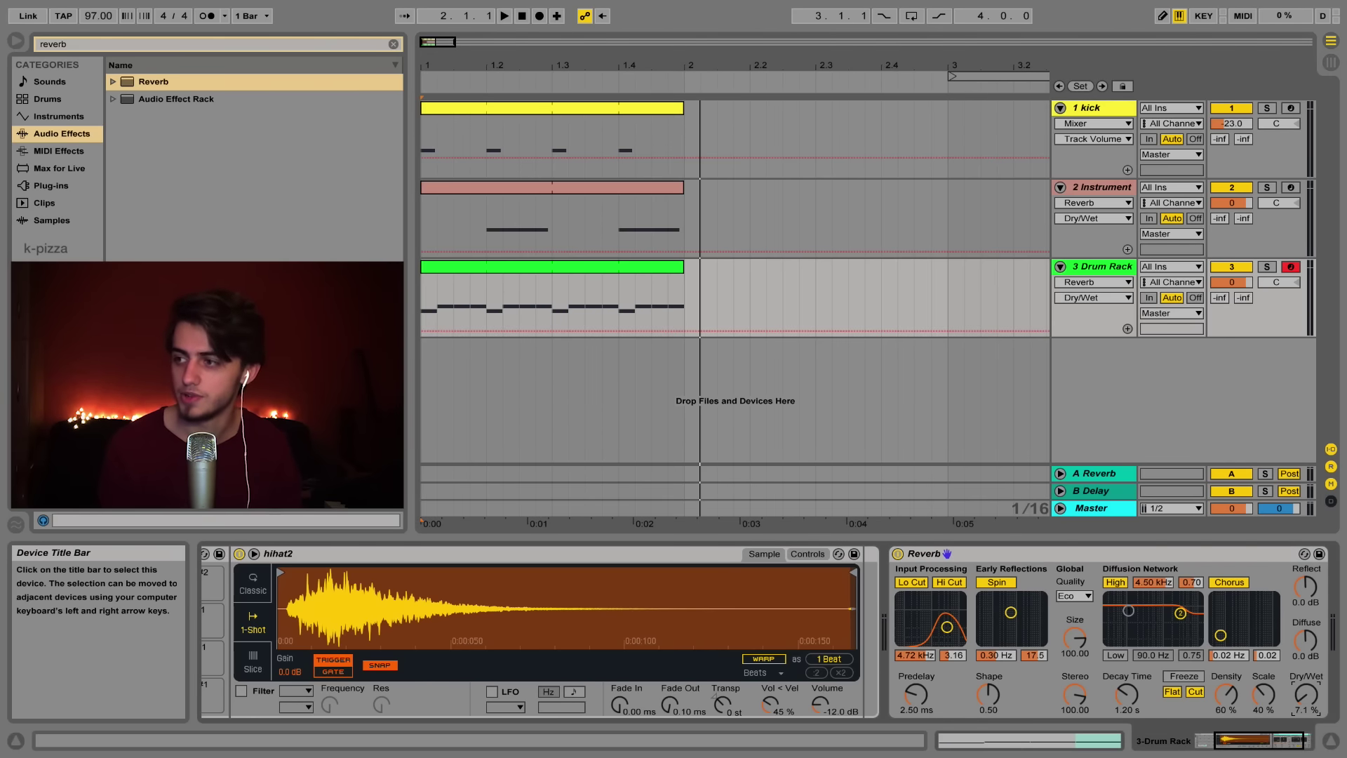
key("space")
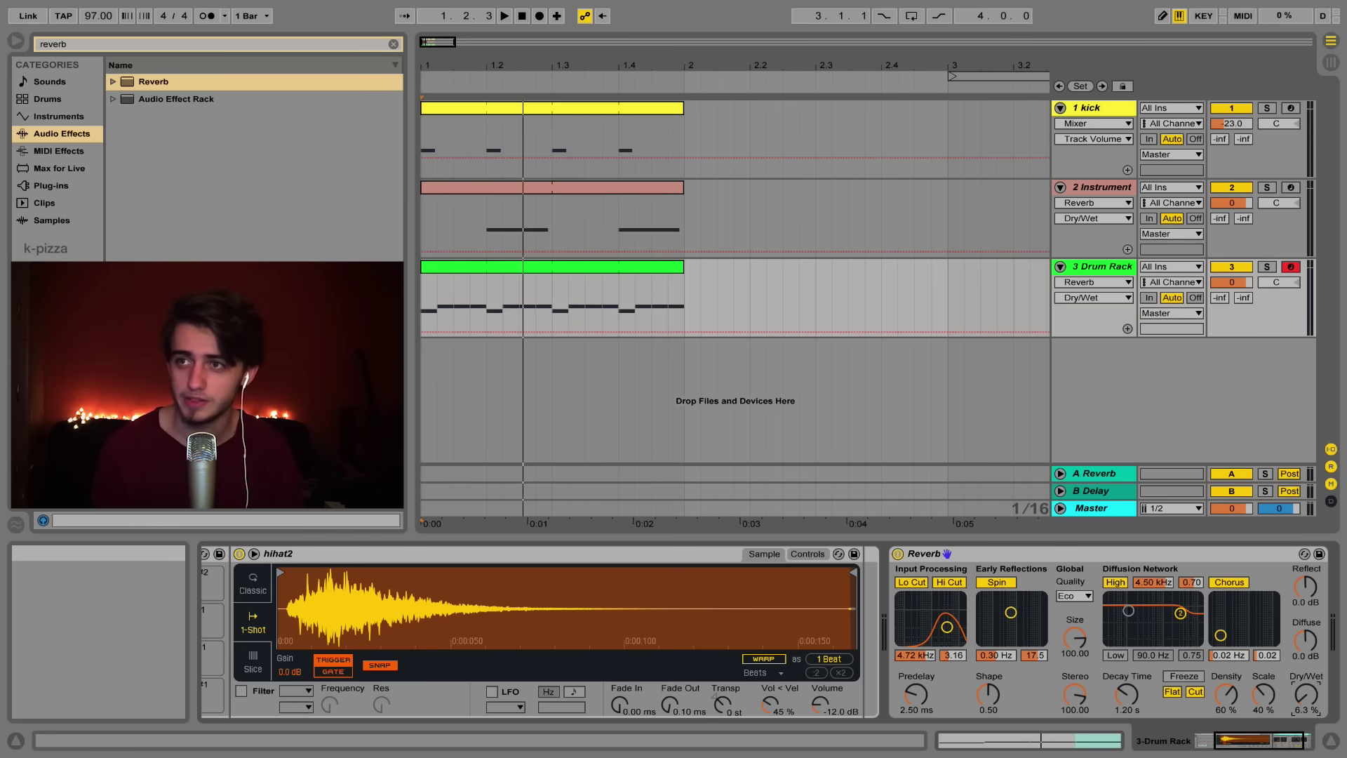
Step: Insert a new MIDI track below the Drum Rack and load the tom1 sample onto it
right_click(1076, 356)
left_click(1069, 346)
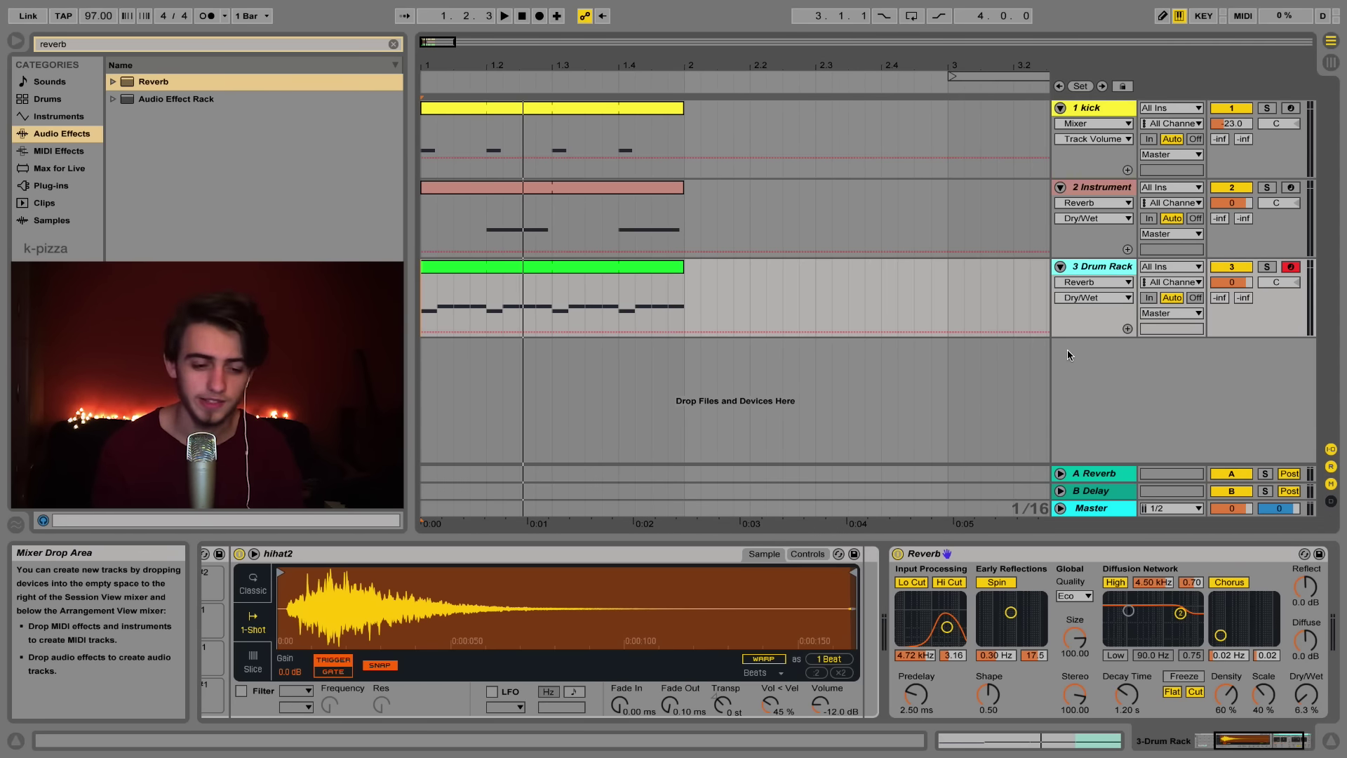
right_click(1068, 353)
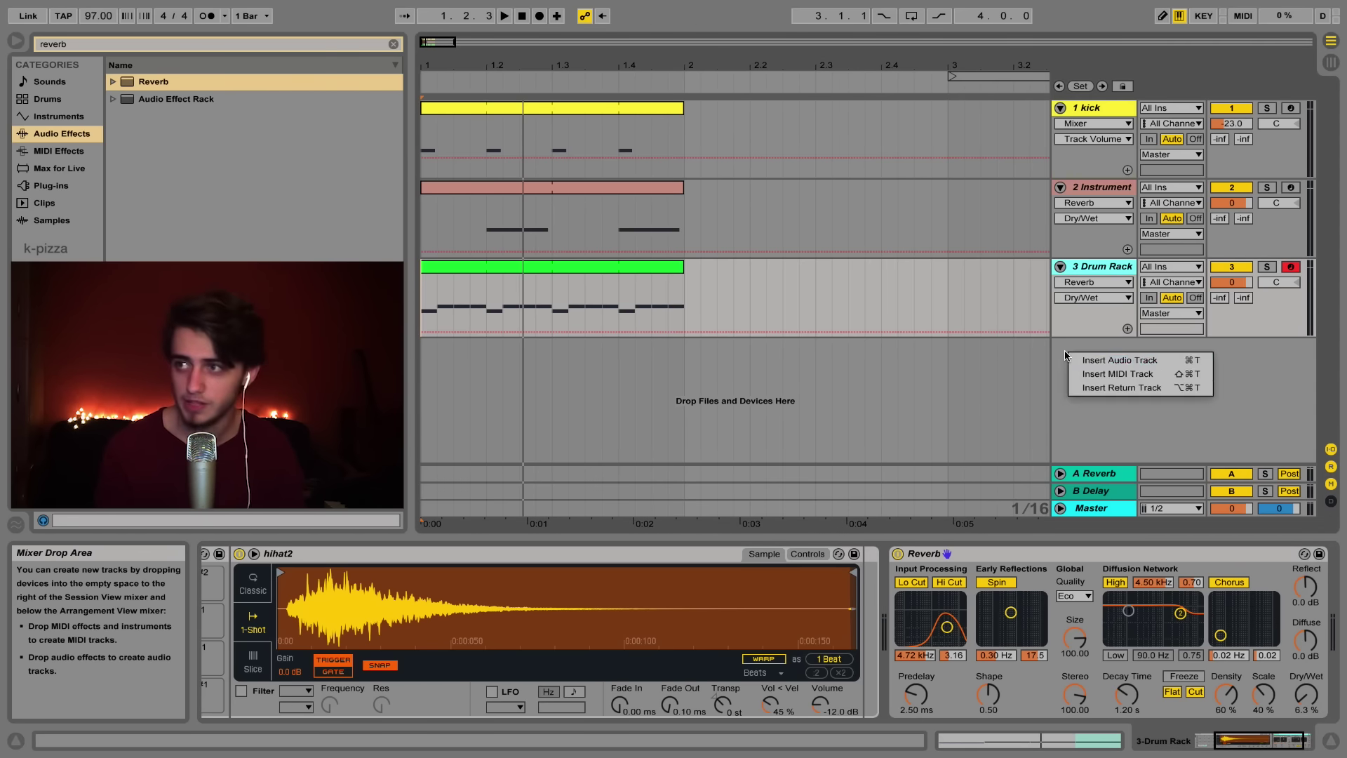
left_click(1088, 373)
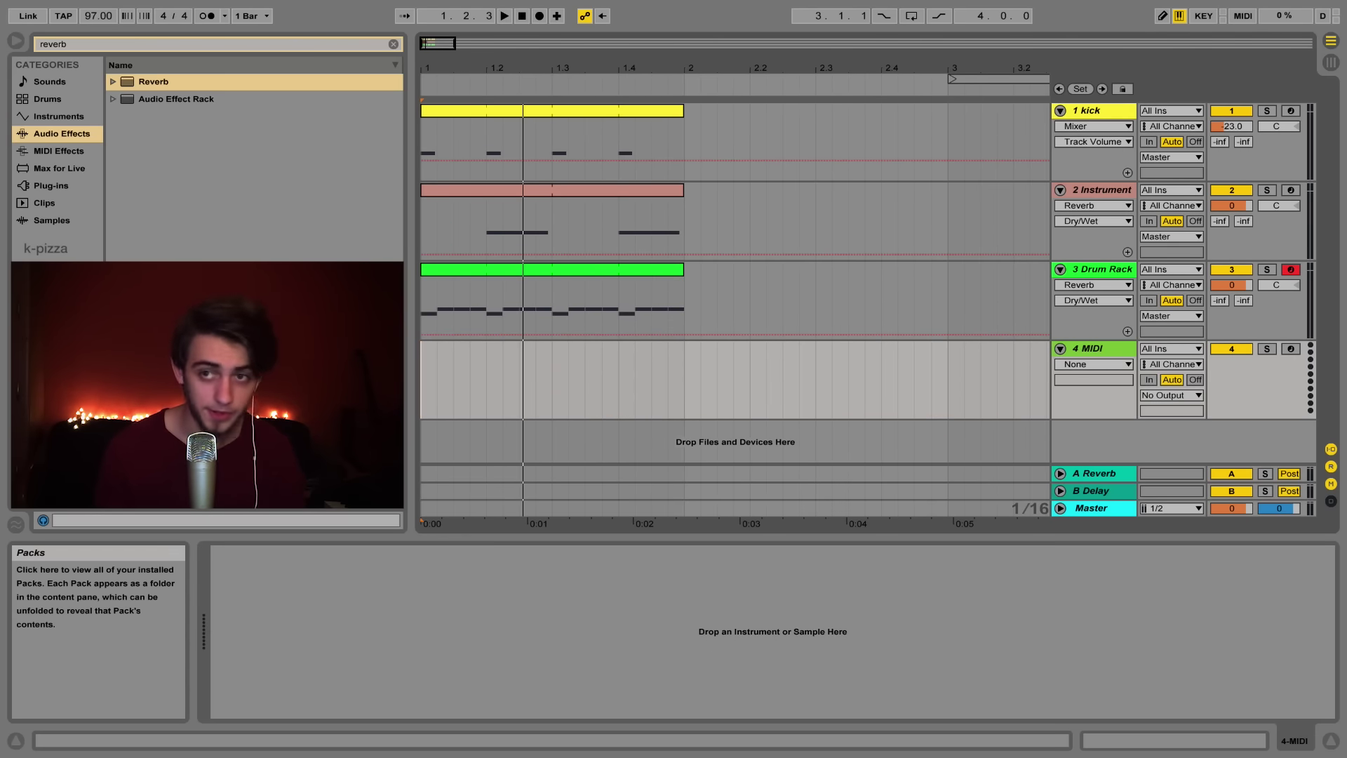
left_click_drag(0, 531, 302, 618)
Step: Group tom1 into a Drum Rack on pad C1 and add tom2 on pad C#1
right_click(298, 554)
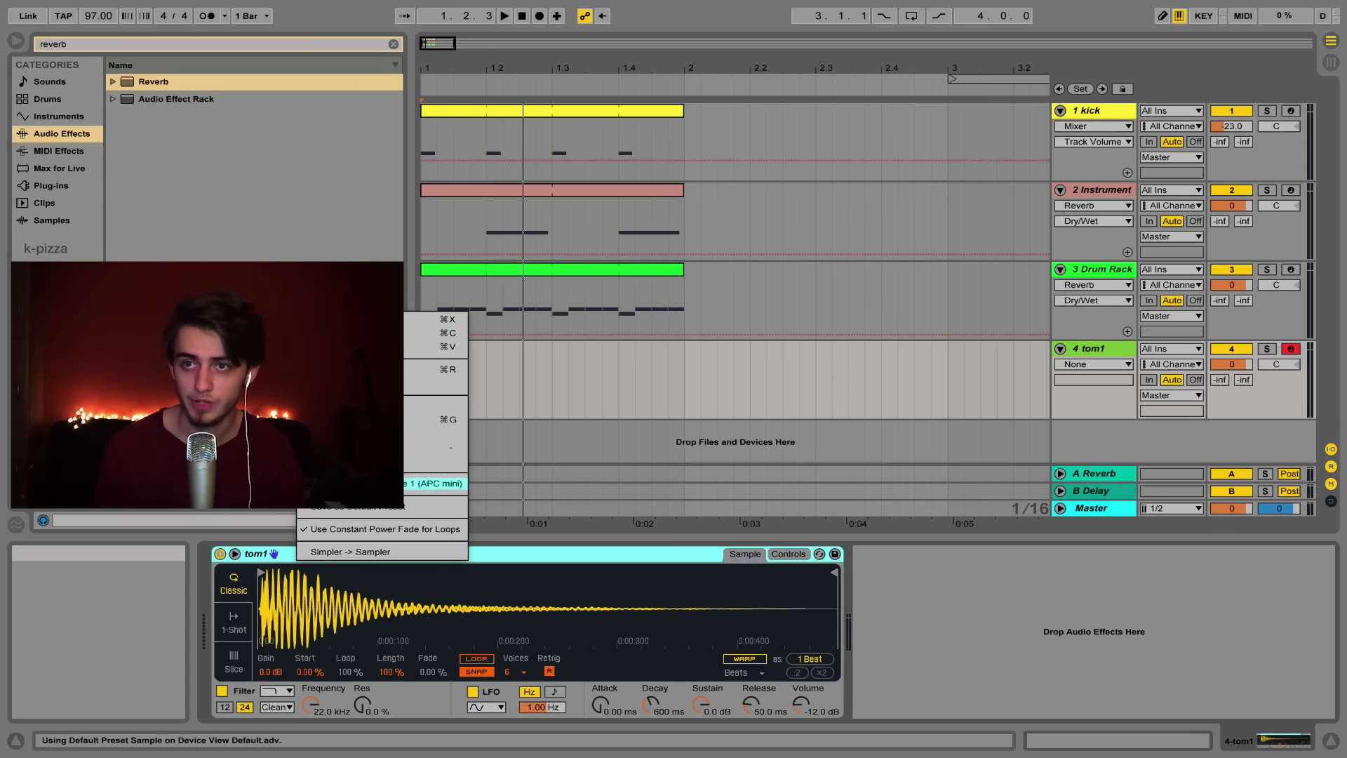
key("Escape")
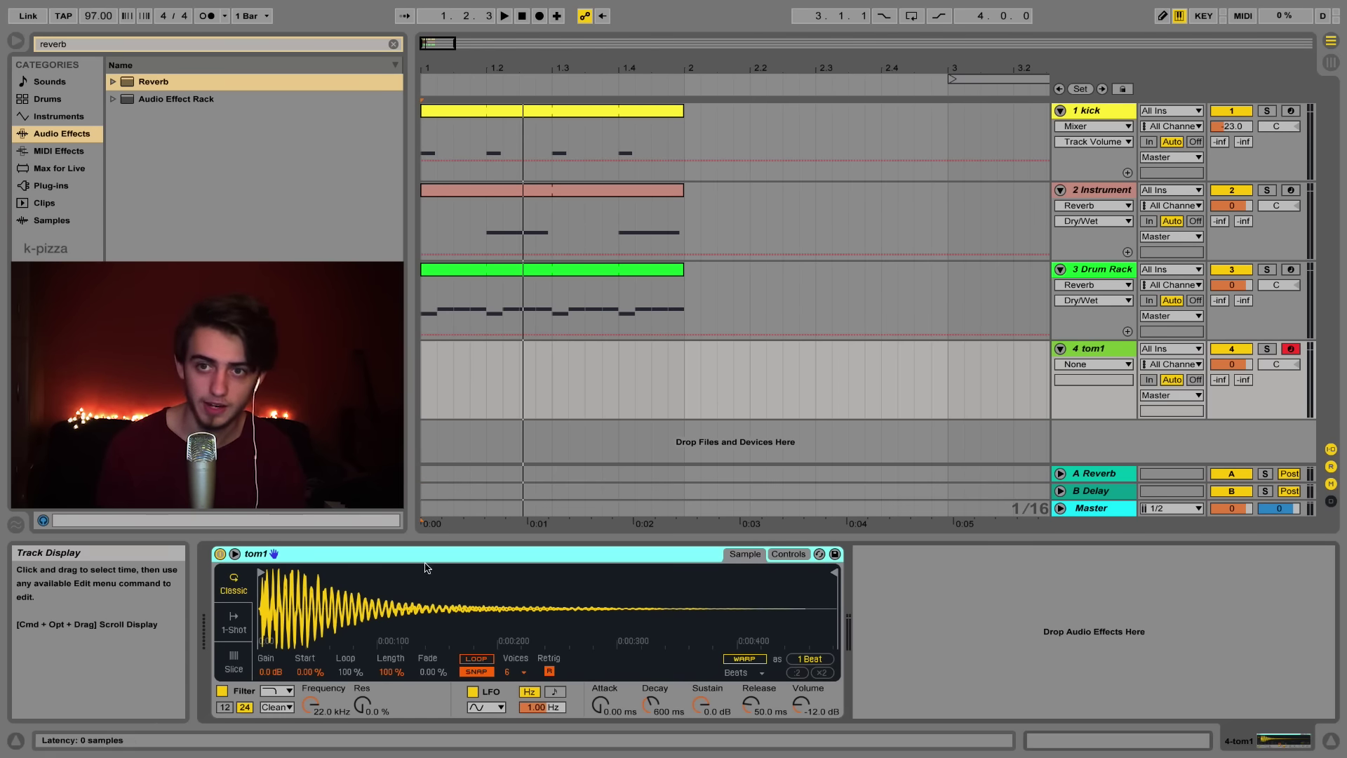
key("ctrl+g")
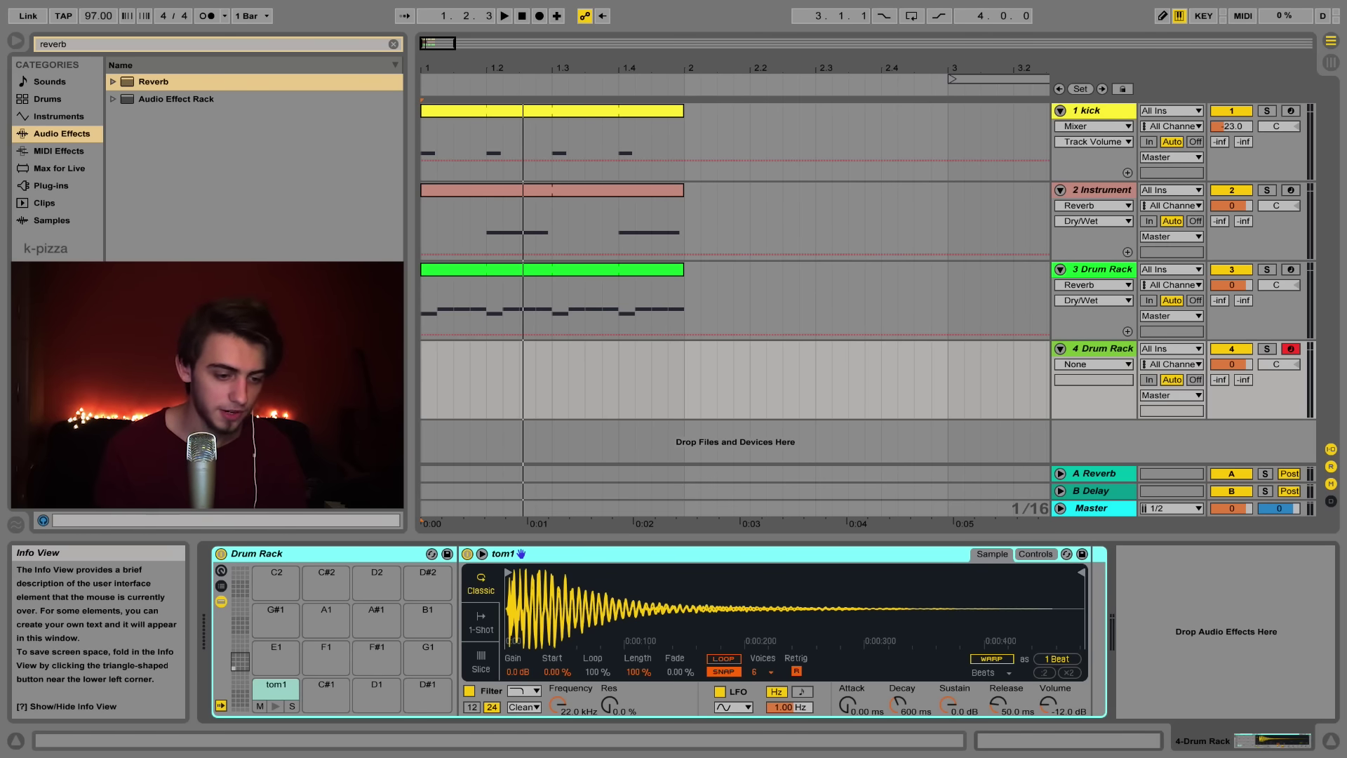
left_click_drag(0, 642, 326, 692)
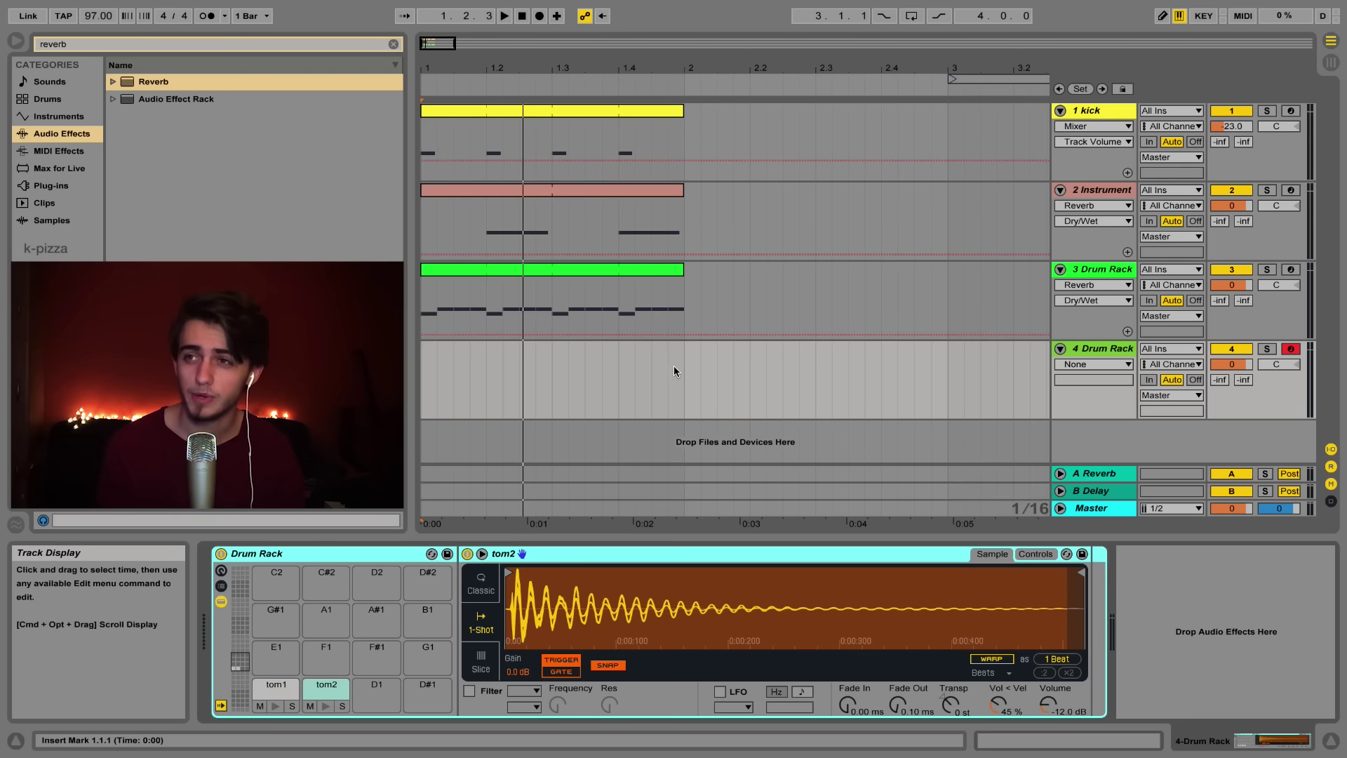
left_click_drag(671, 363, 425, 420)
Step: Insert an empty one-bar MIDI clip over the selection on the tom track
right_click(527, 347)
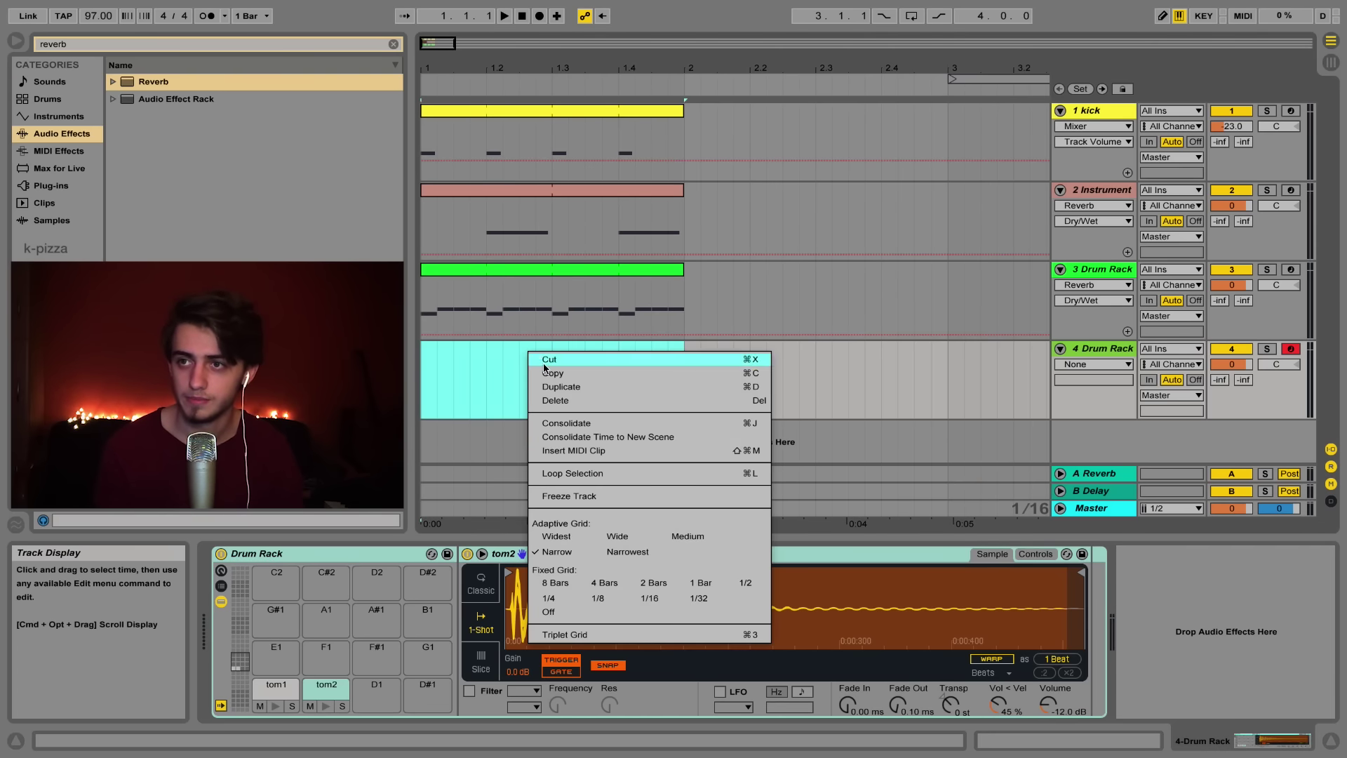
left_click(558, 449)
double_click(560, 411)
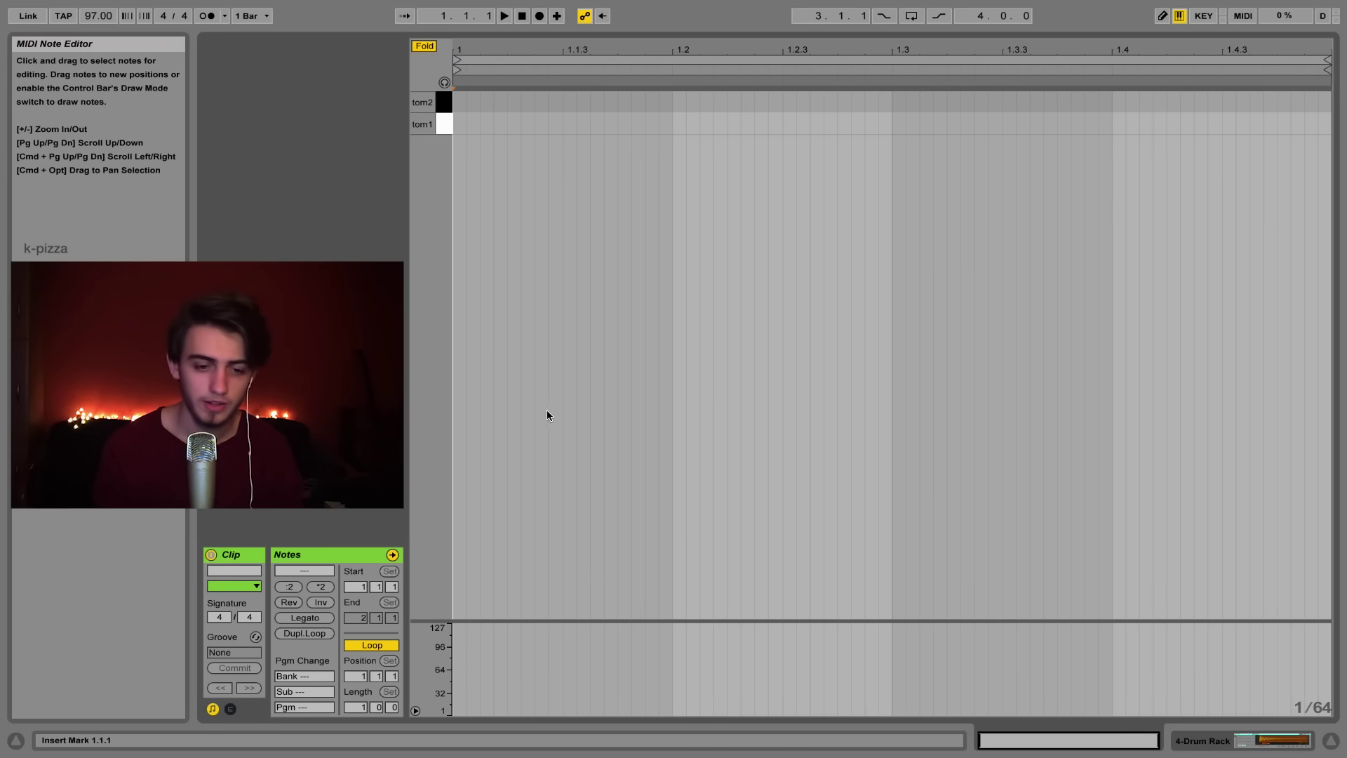
Step: Draw tom1 at 1.3.4, copy it to tom2 at 1.4.1, and lower both velocities
left_click(1062, 129)
left_click_drag(1061, 126, 1248, 126)
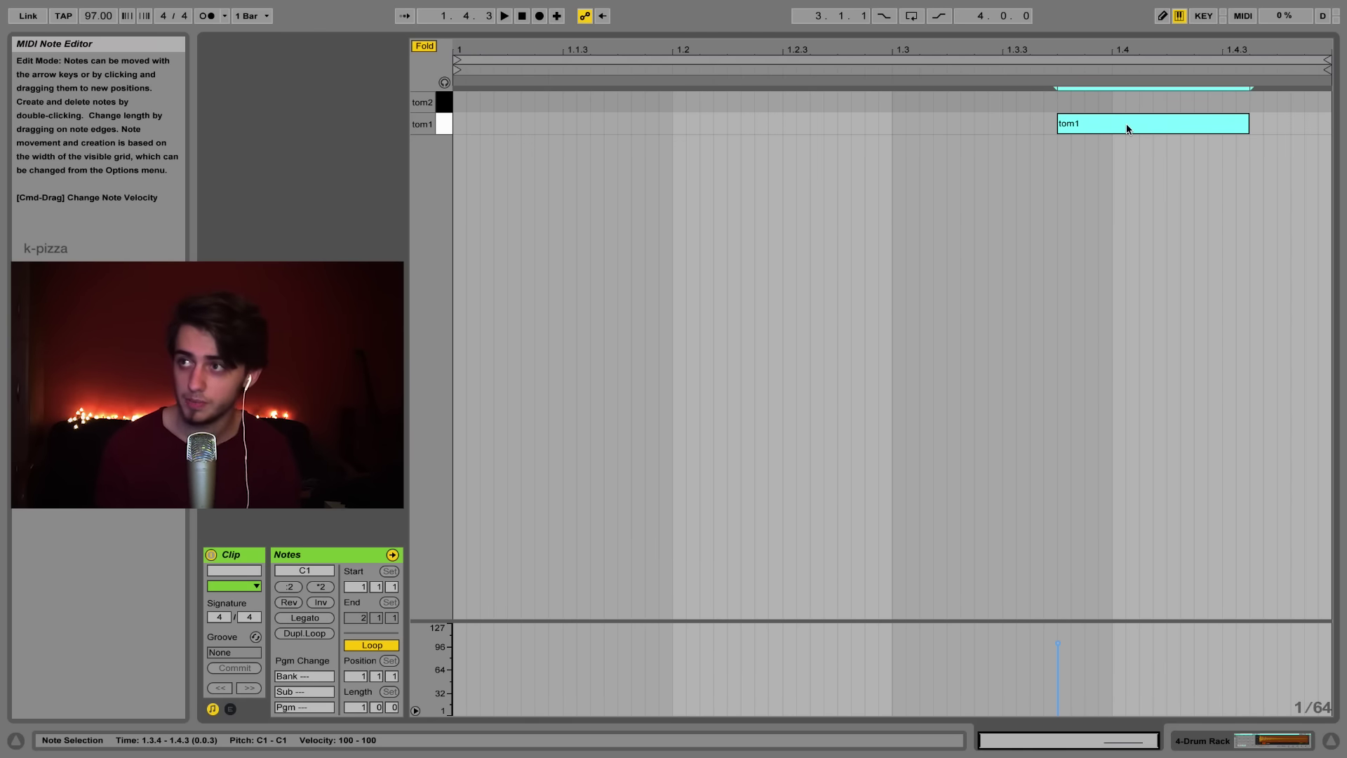
left_click_drag(1116, 126, 1162, 111)
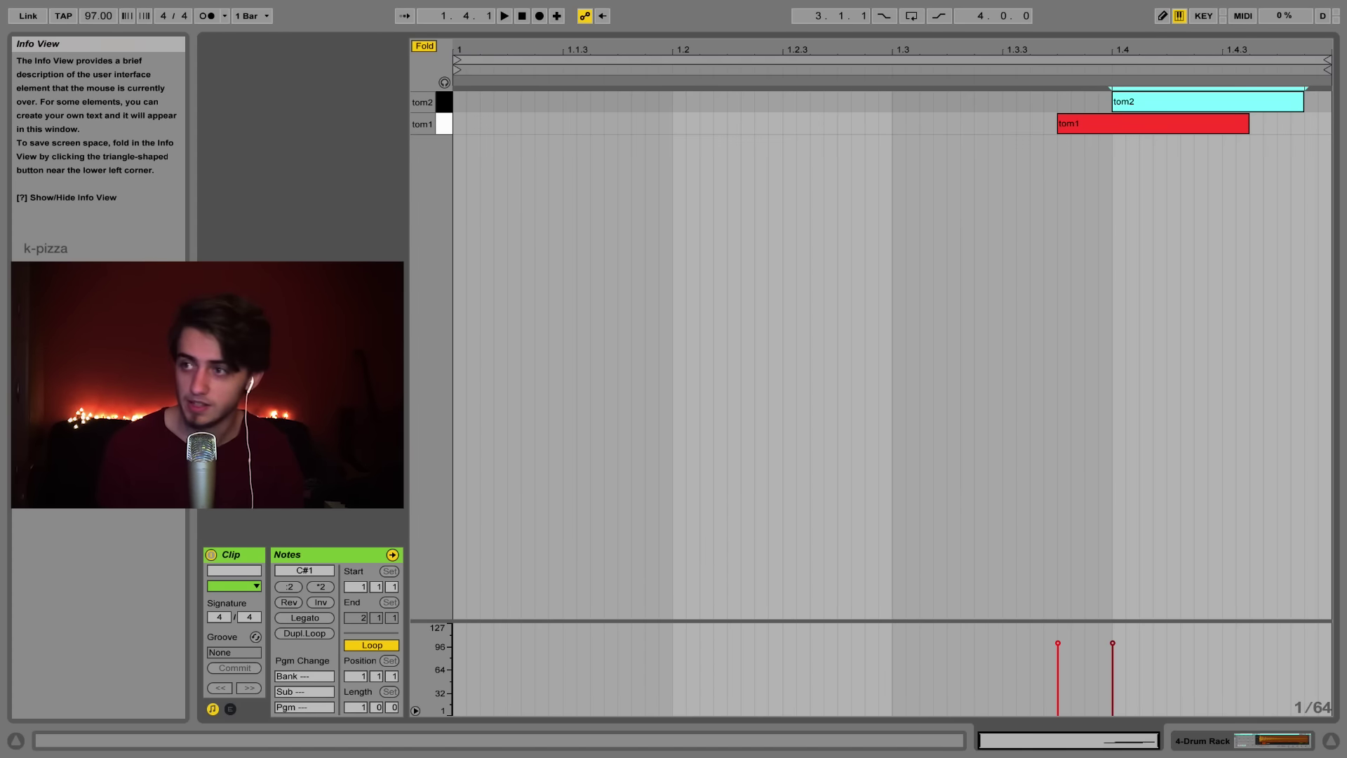
left_click_drag(1058, 694, 1113, 680)
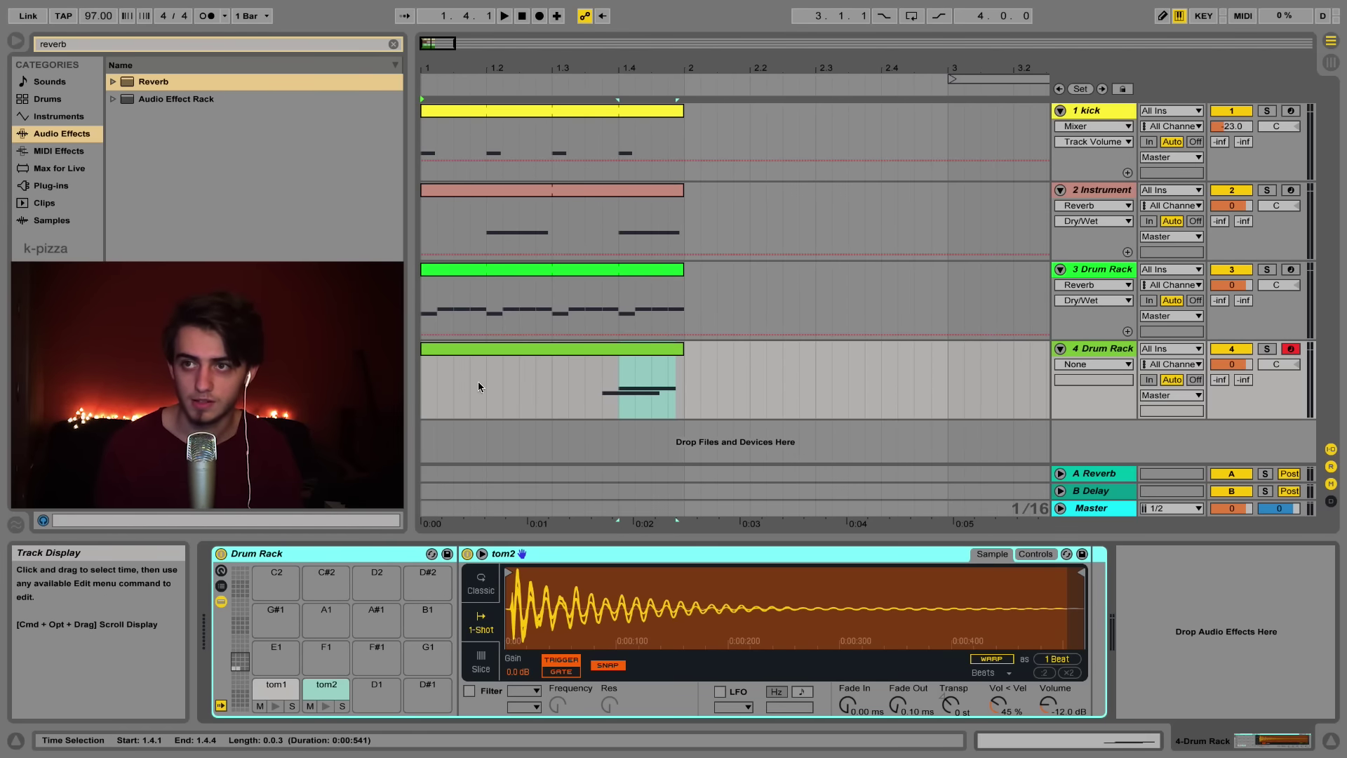
left_click(553, 385)
key("space")
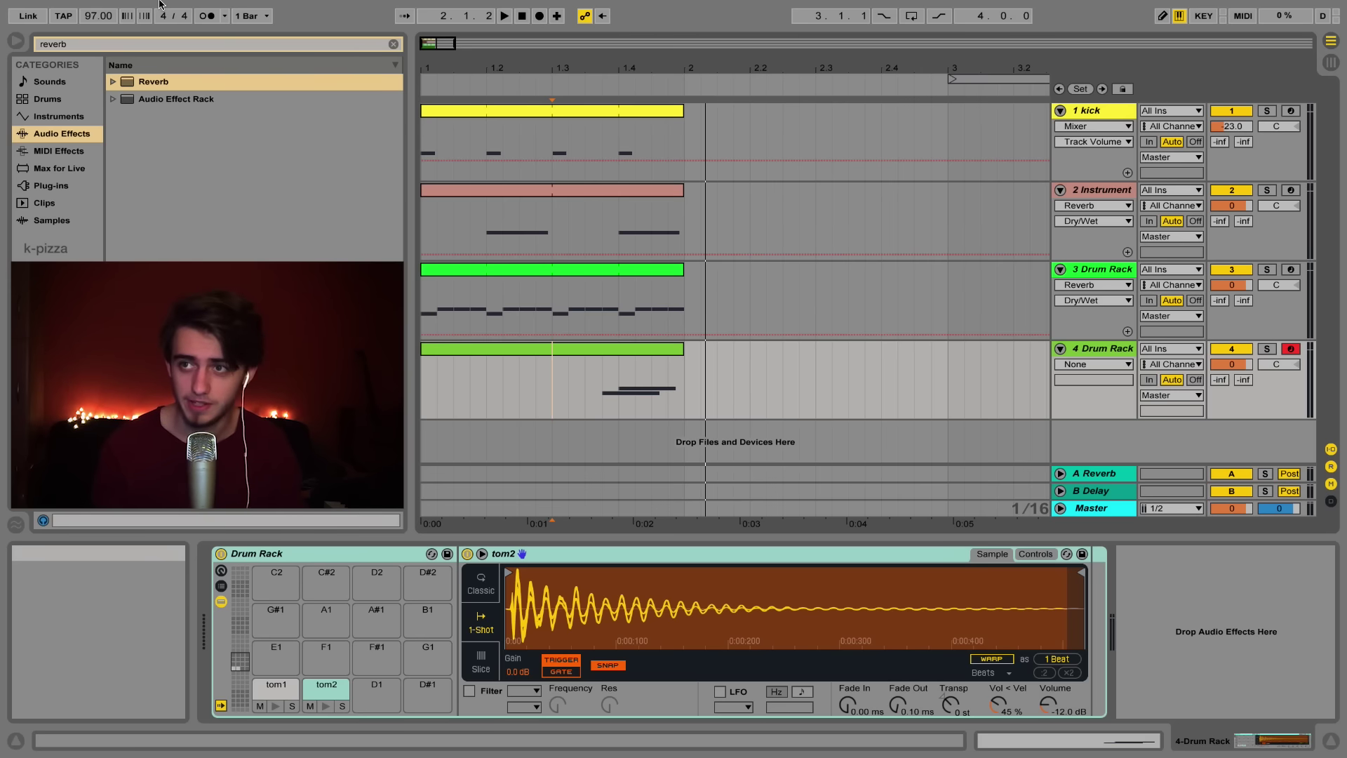
Step: Extend the tom, hi-hat, snare and kick clips from bar 2 out to bar 3
left_click(637, 350)
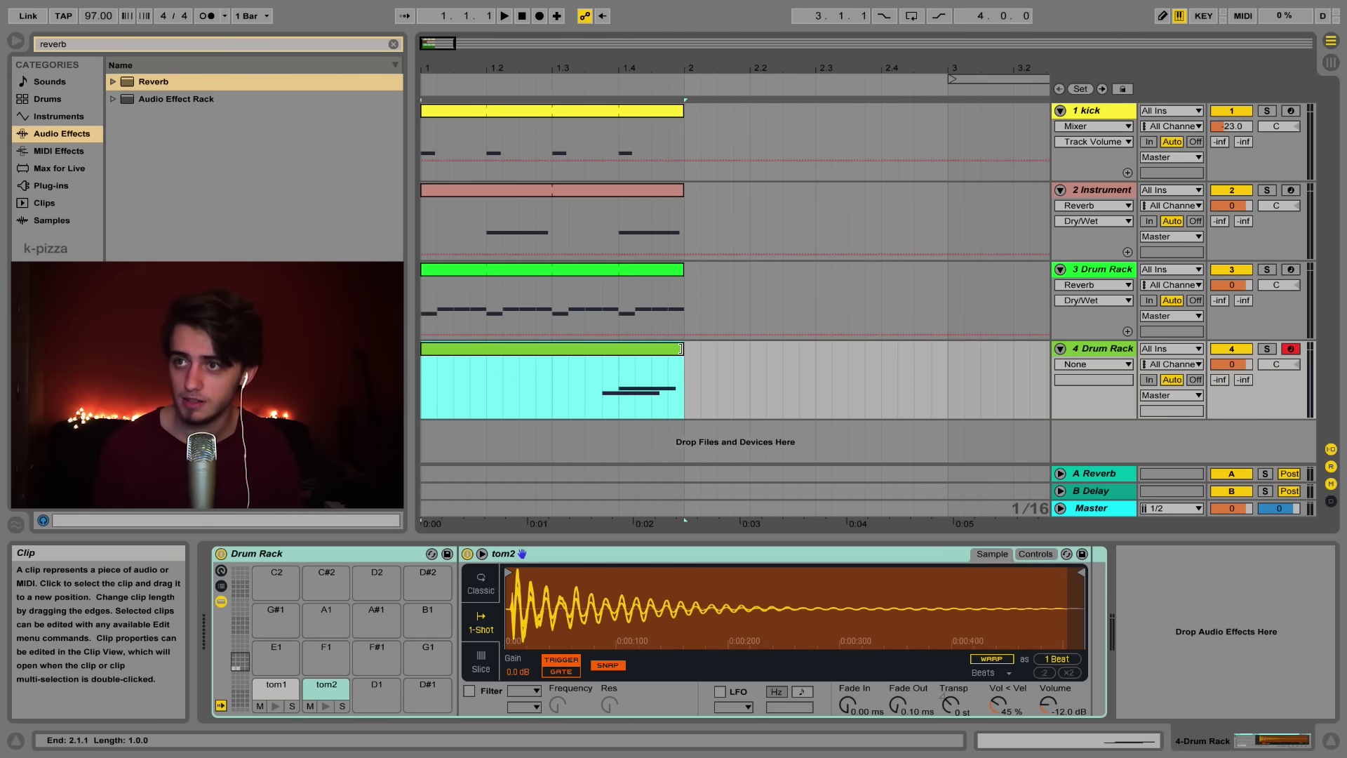
left_click_drag(685, 350, 940, 349)
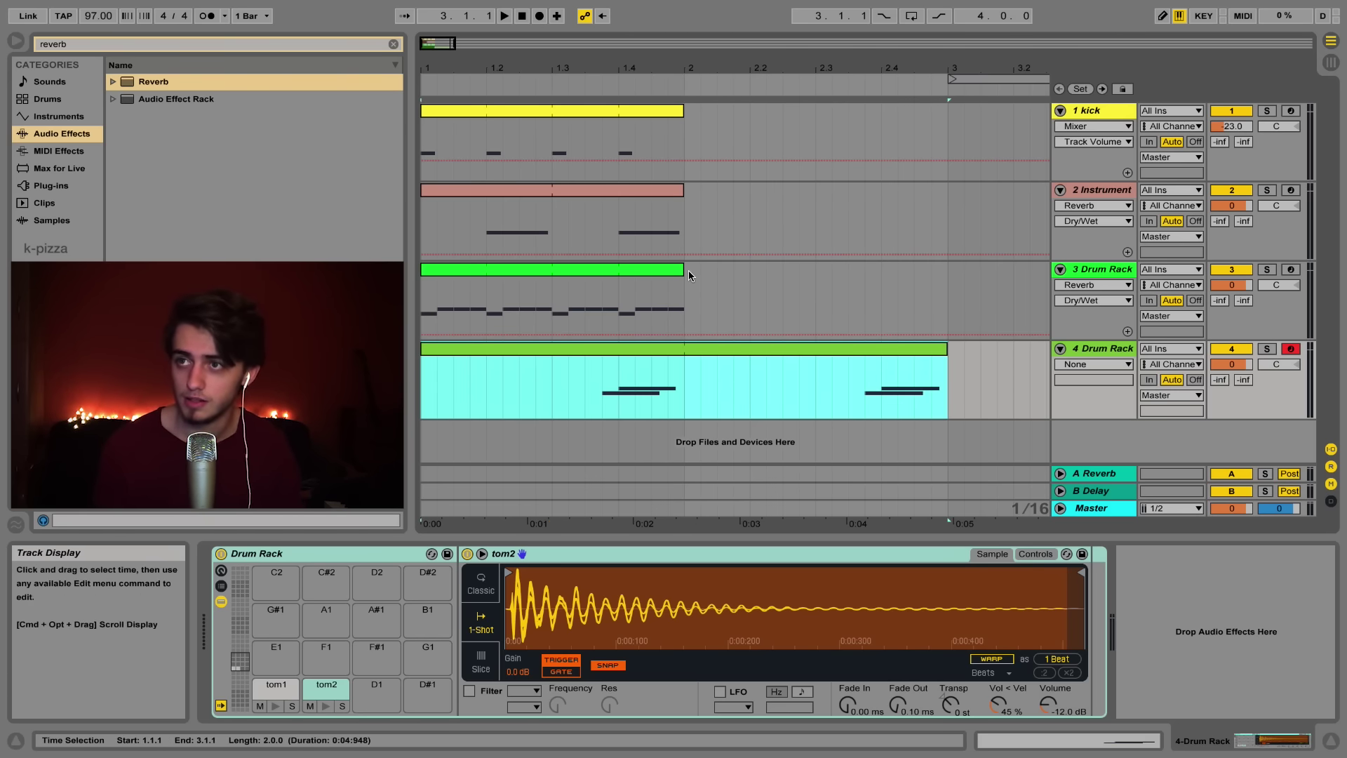
left_click_drag(685, 272, 947, 274)
left_click(683, 191)
left_click_drag(684, 191, 948, 193)
left_click_drag(683, 111, 949, 125)
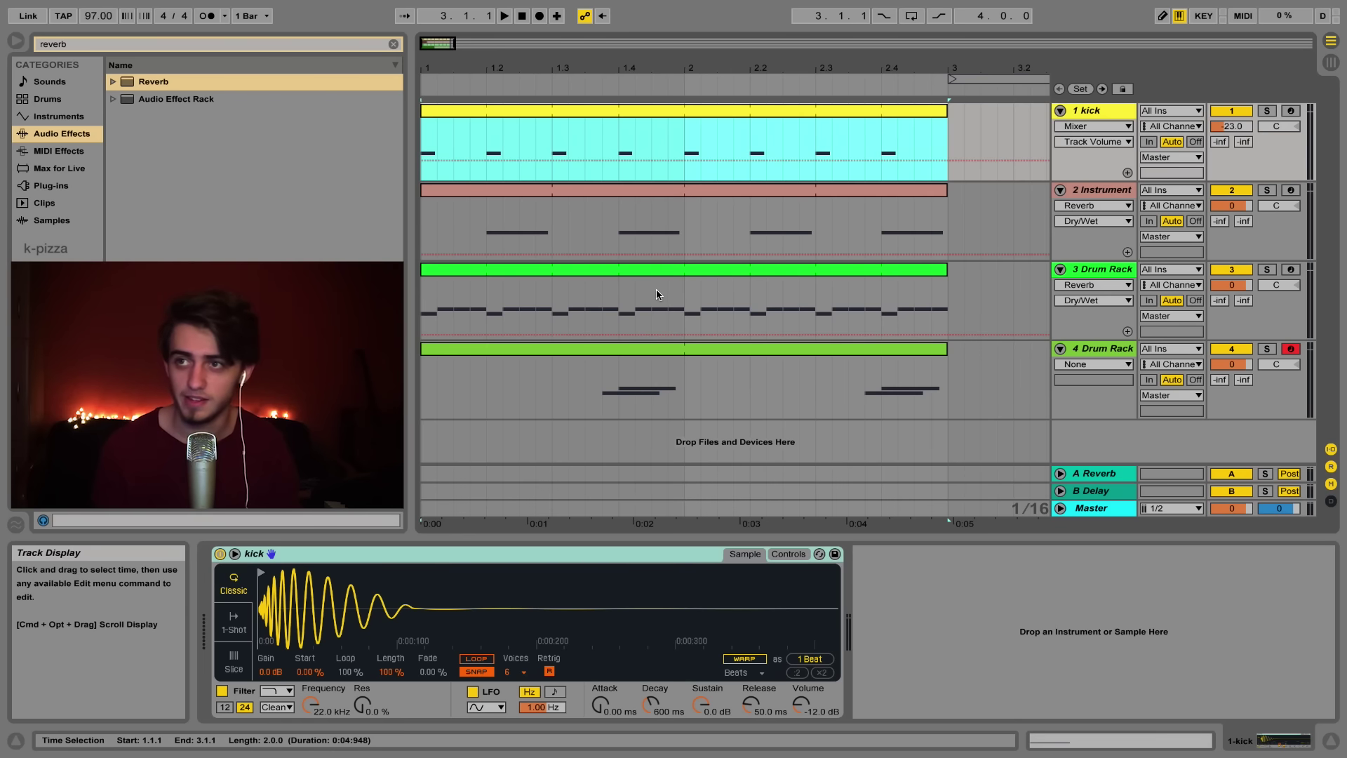
left_click(637, 359)
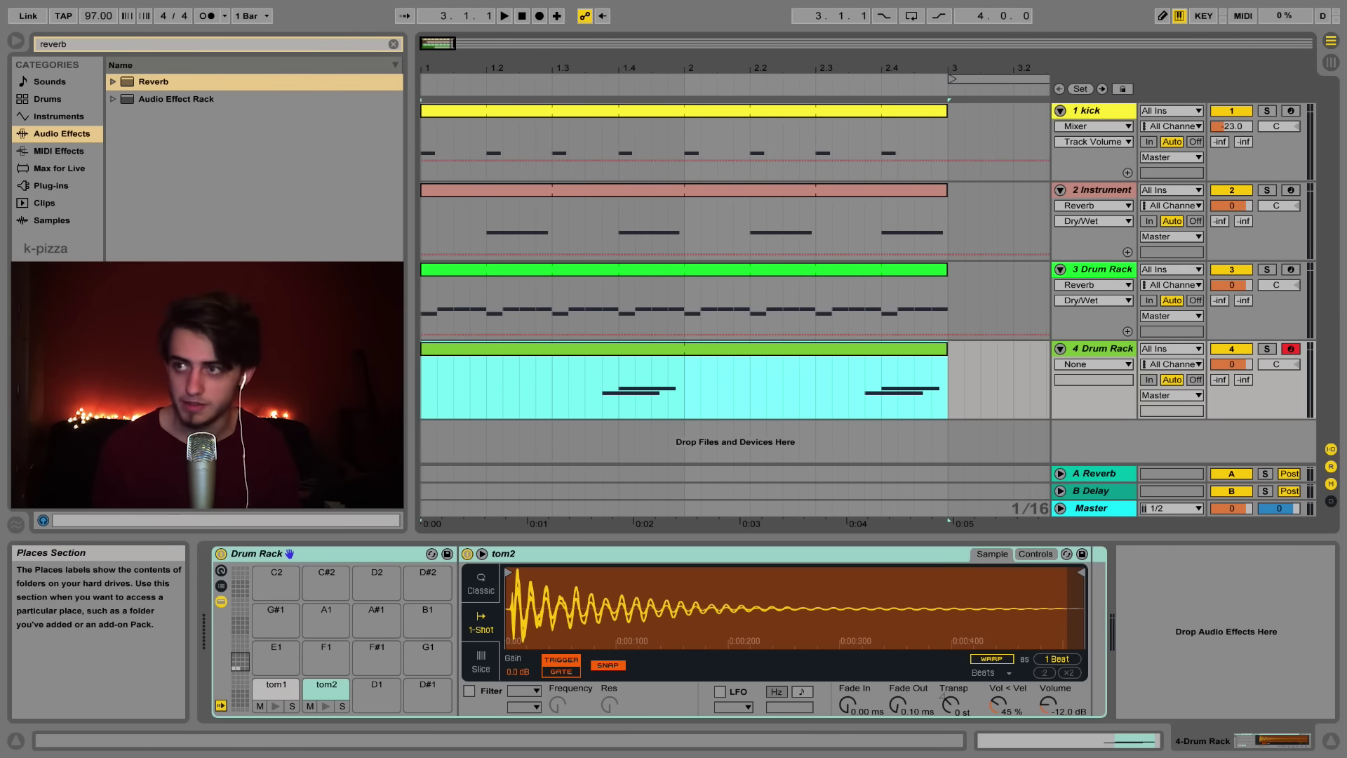
Step: Insert a new audio track and place the TR808 clap reverb sample at 1.4.3
right_click(1093, 447)
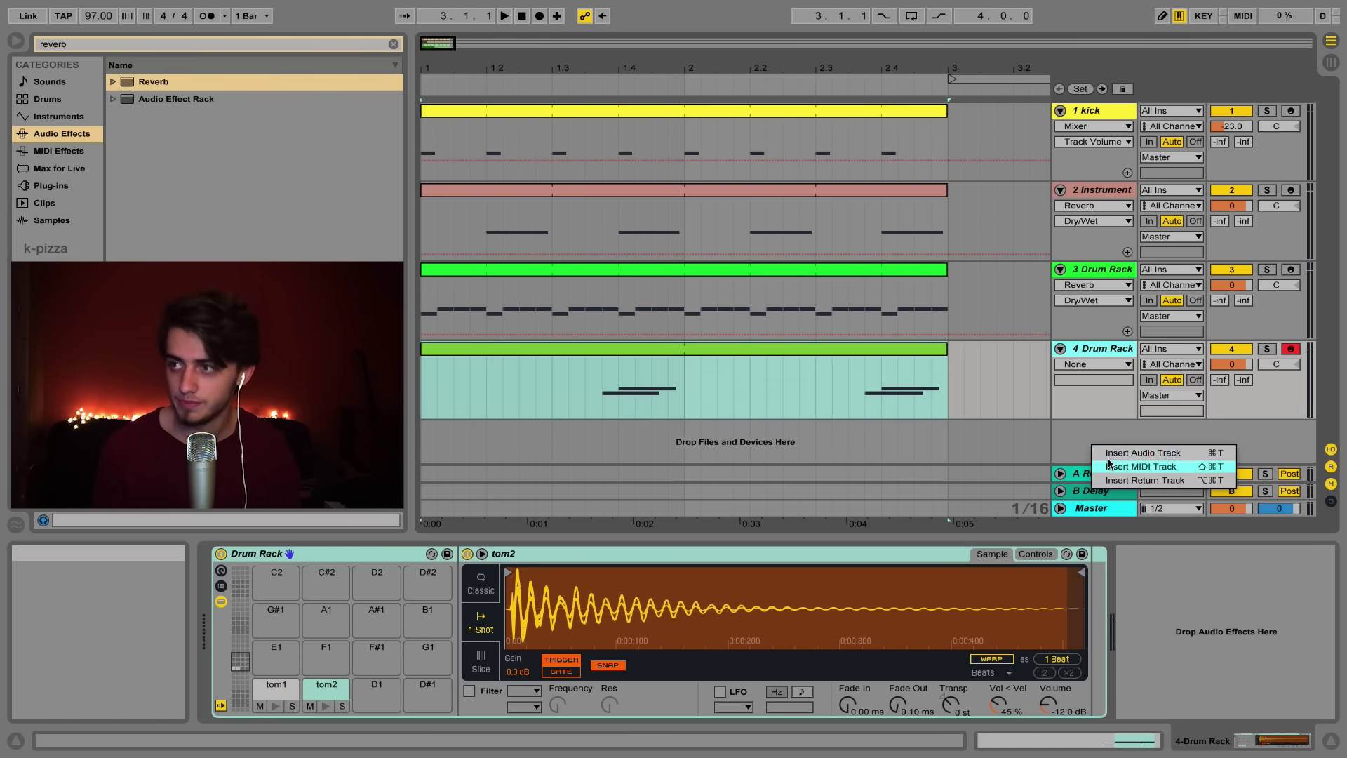
left_click(1142, 454)
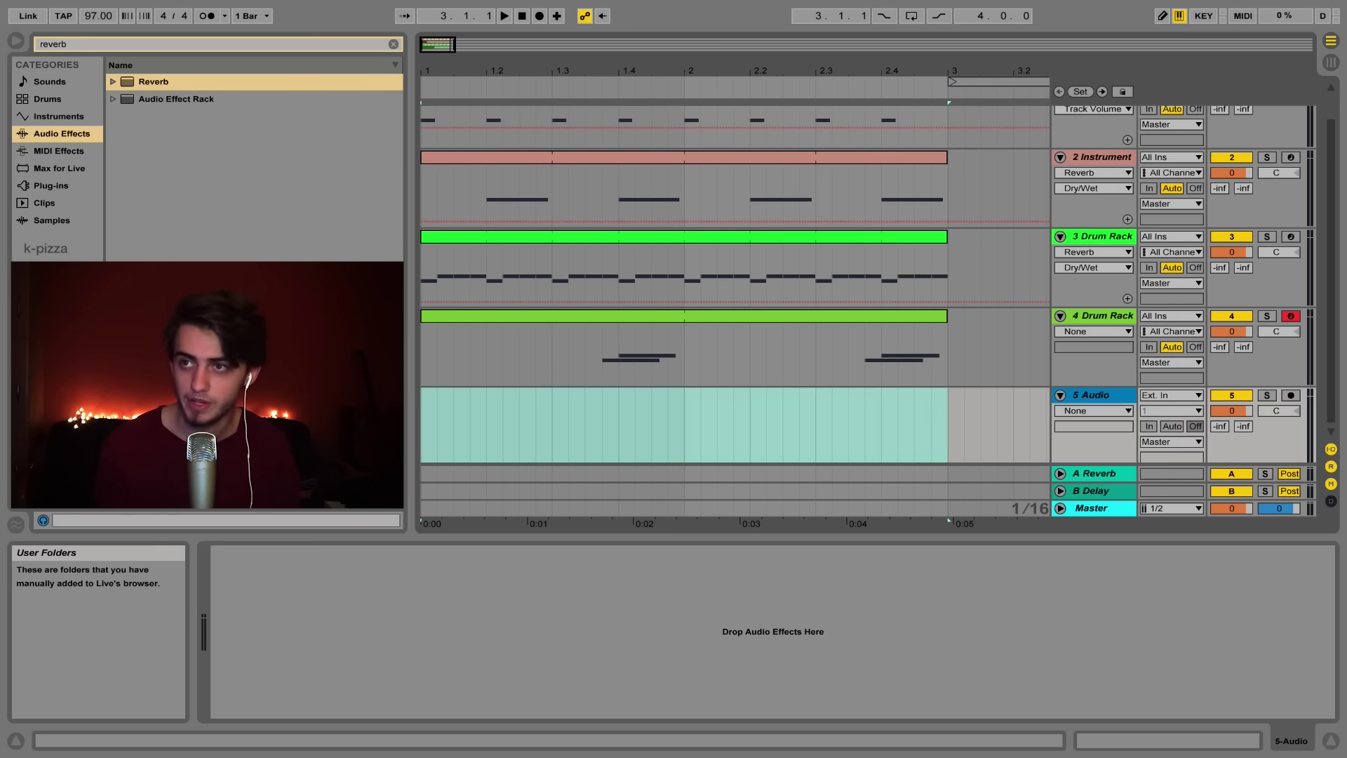
left_click_drag(686, 424, 652, 425)
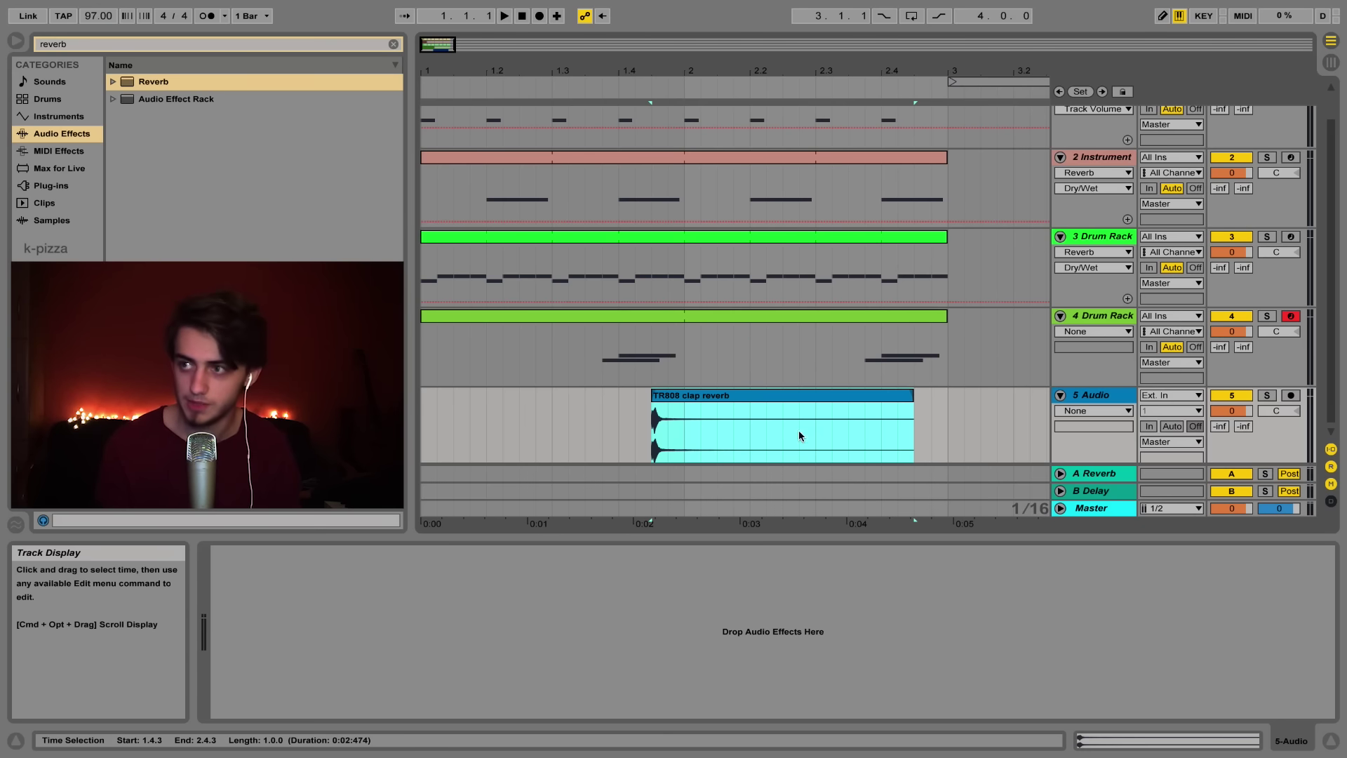
Step: Turn the clap track's volume down to -8 dB
left_click(1229, 414)
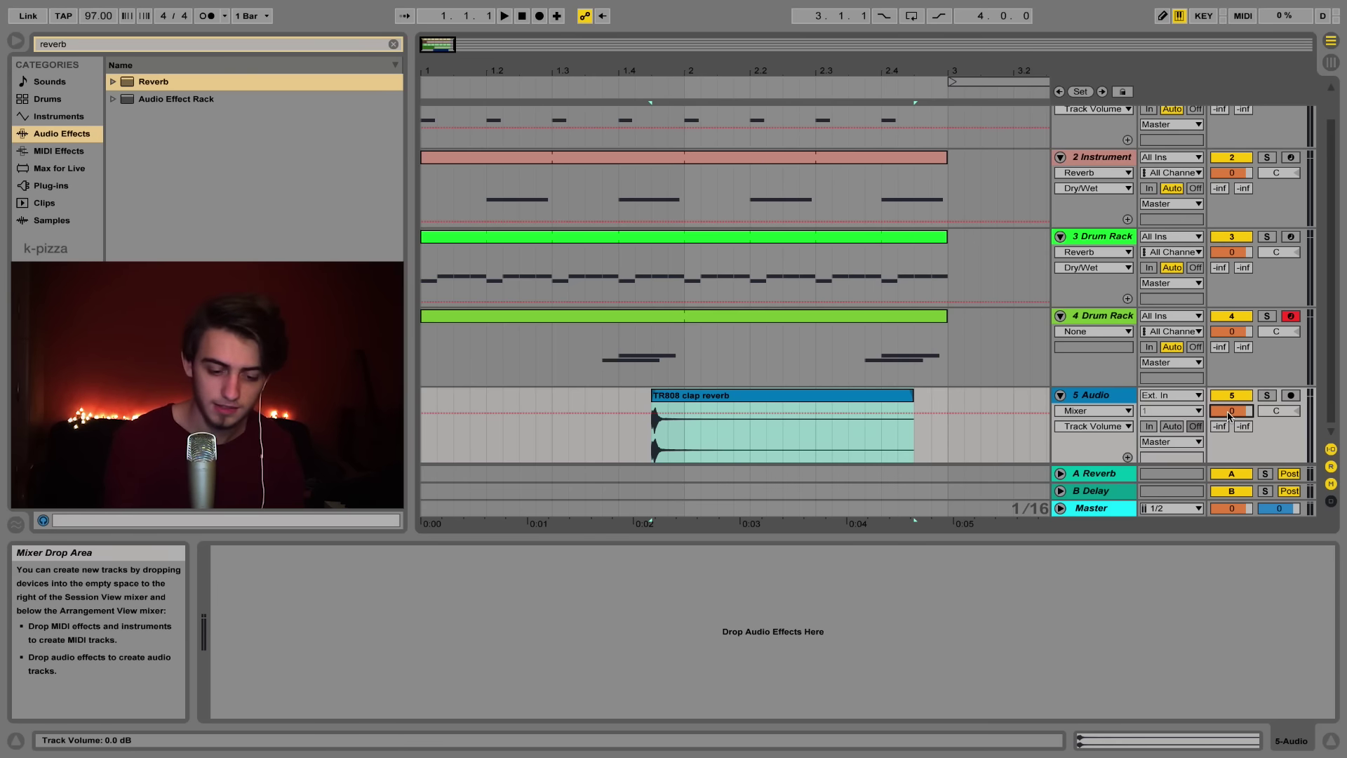
type("-8")
key("Return")
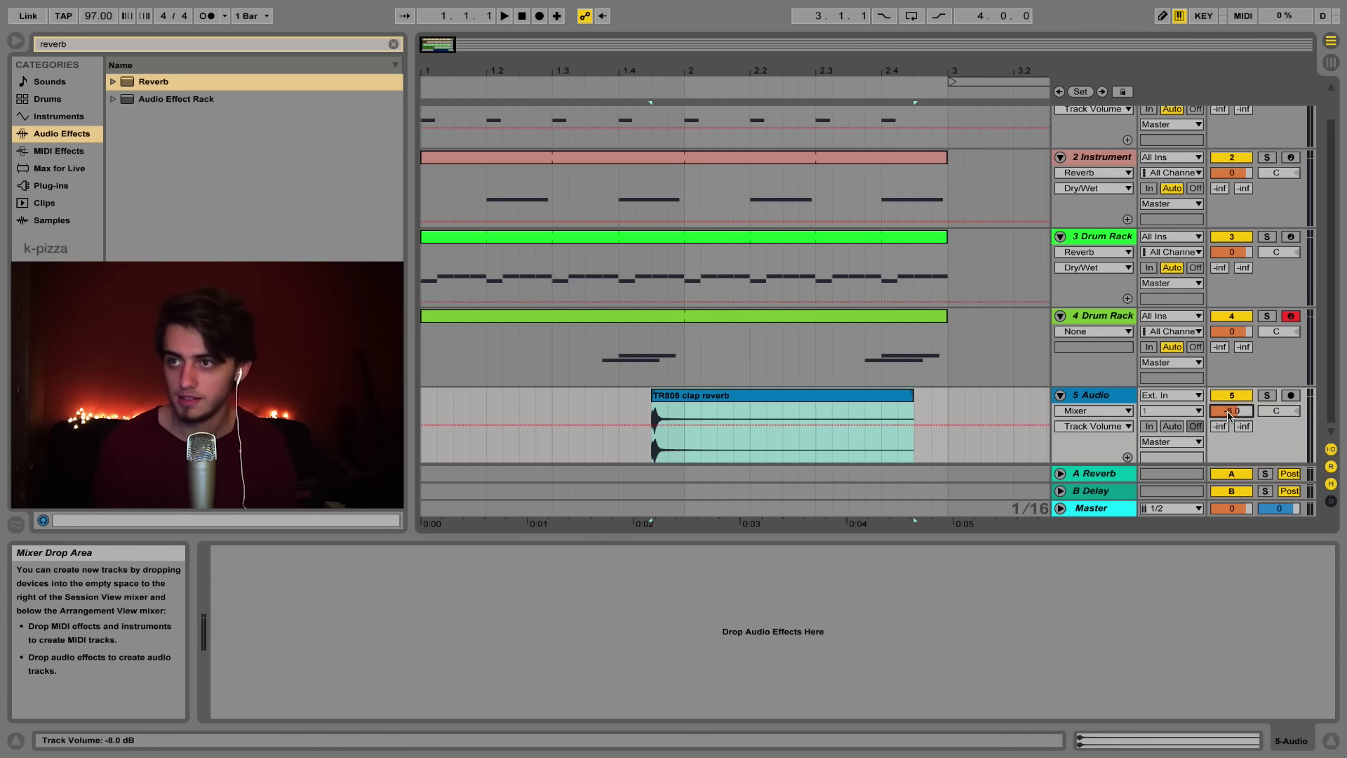
Step: Play the beat from bar 1 to check it, then loop the selection 1.1.1 to 3.1.1
left_click(426, 405)
key("space")
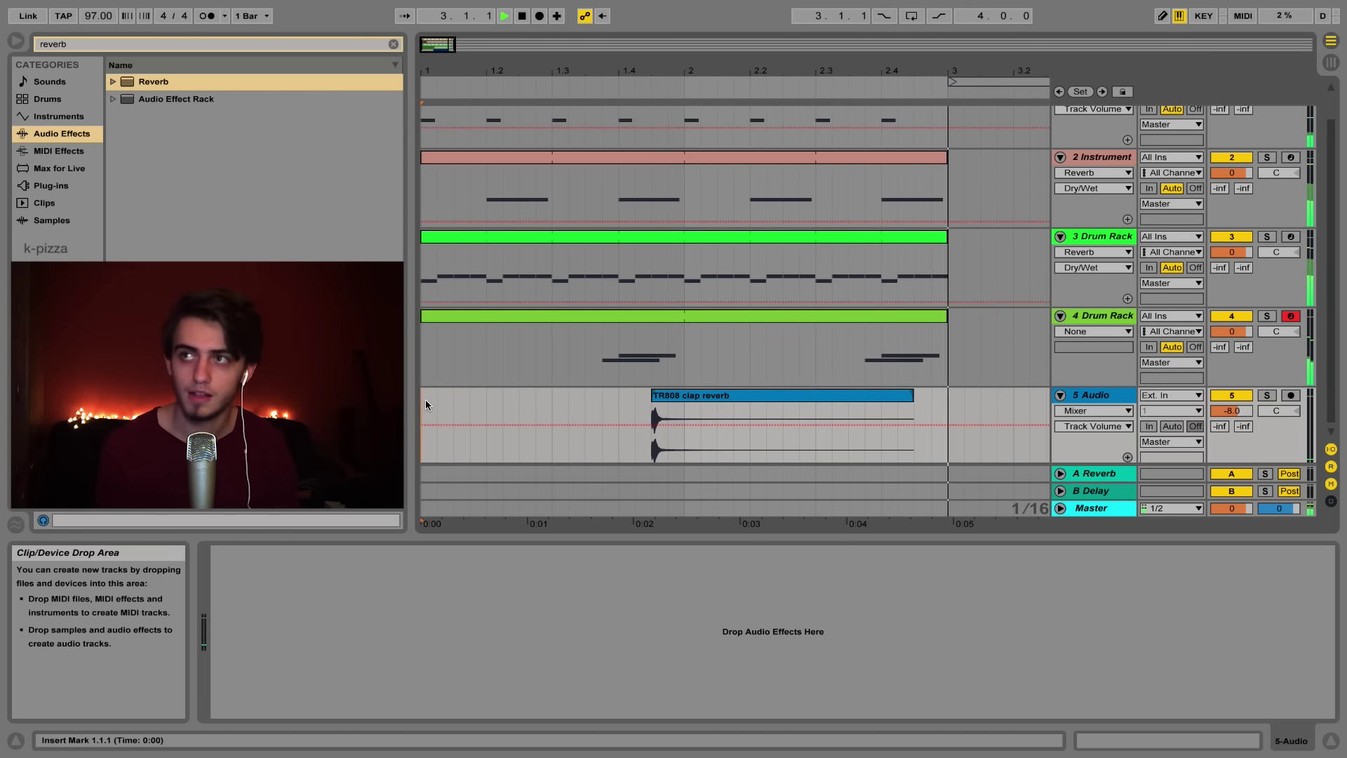
key("space")
left_click_drag(426, 404, 941, 404)
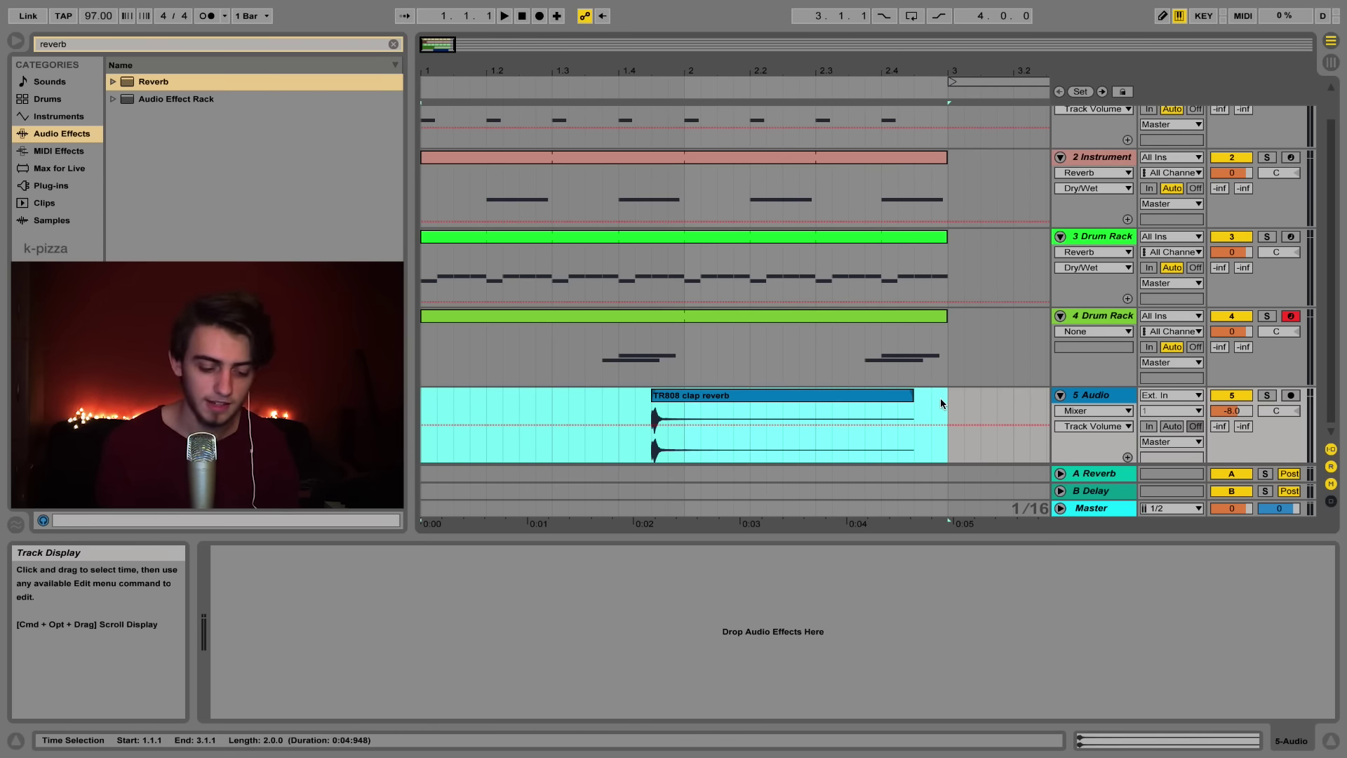
key("super+l")
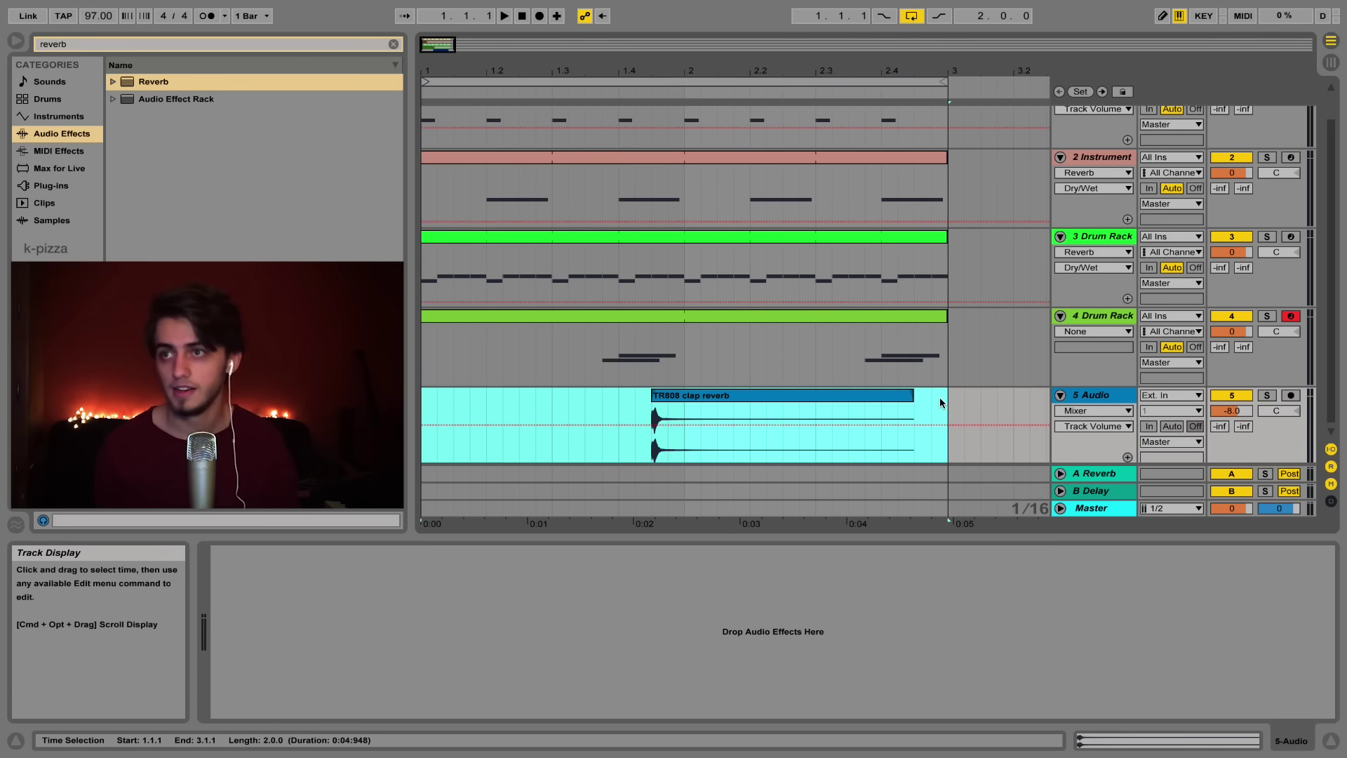